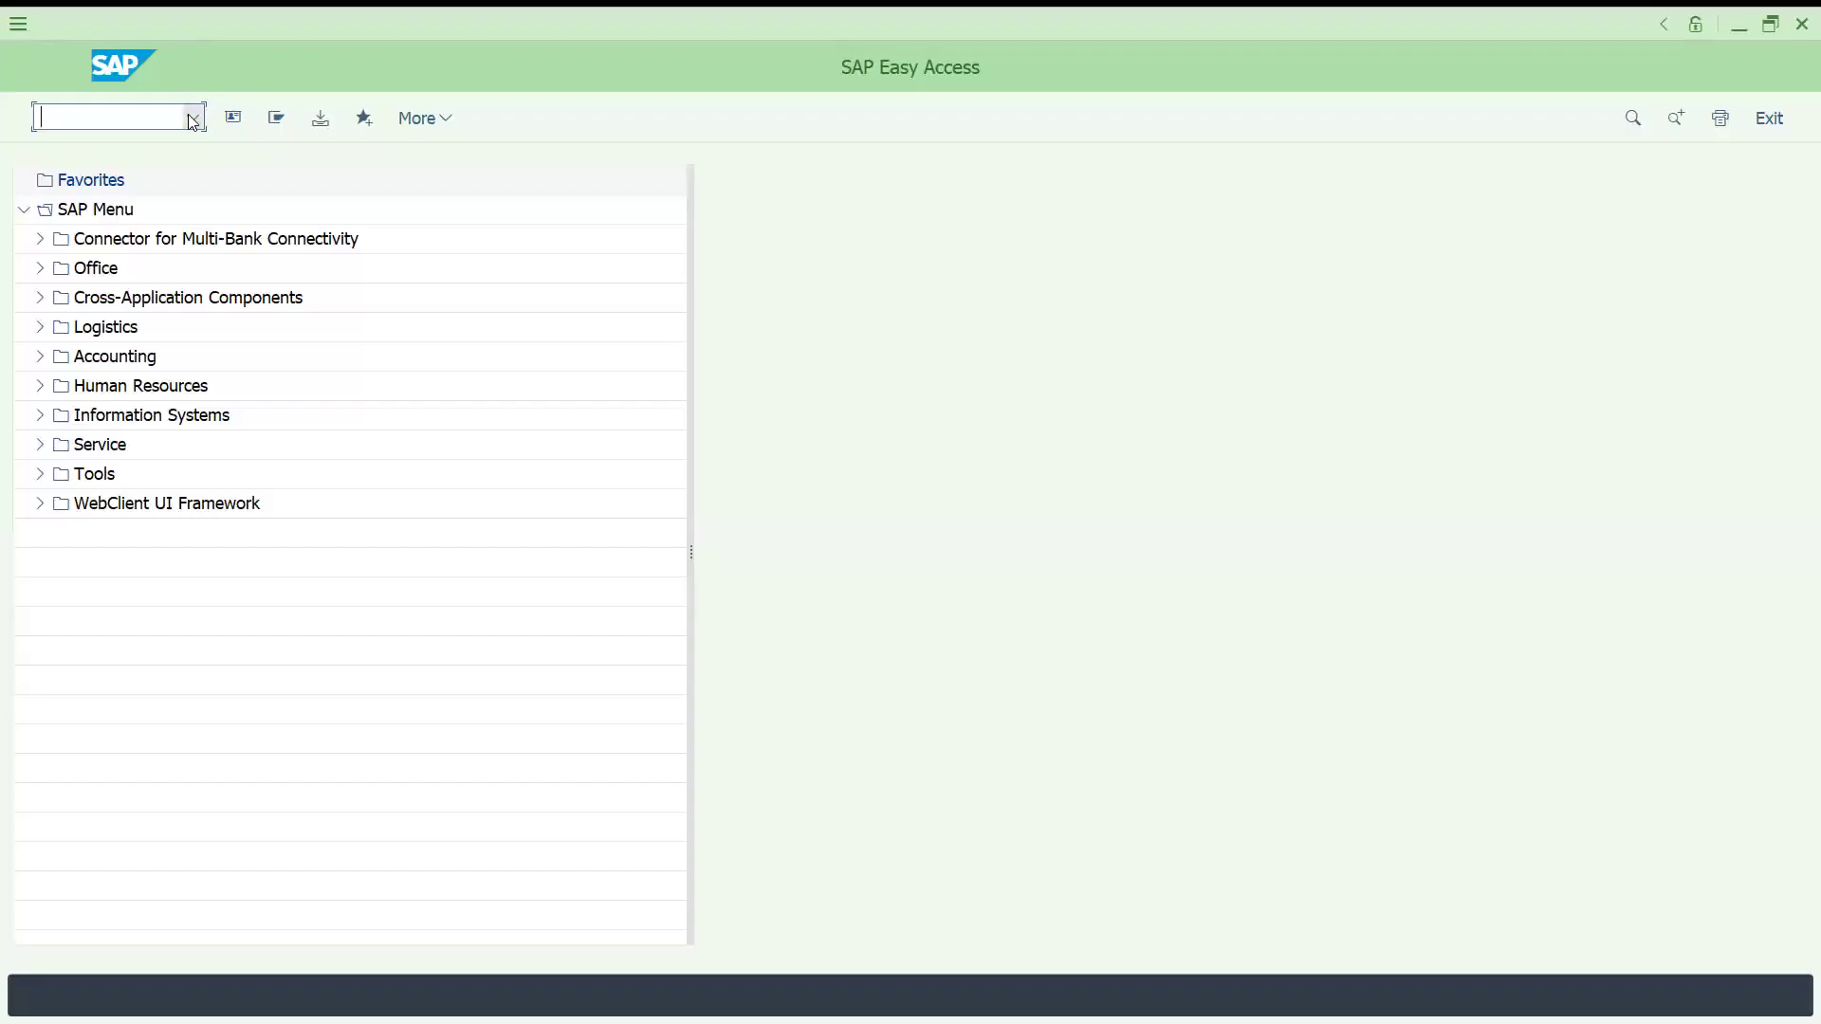
Step: Run /n/UI2/FLP from the transaction history to open the Fiori launchpad logon page
click(193, 118)
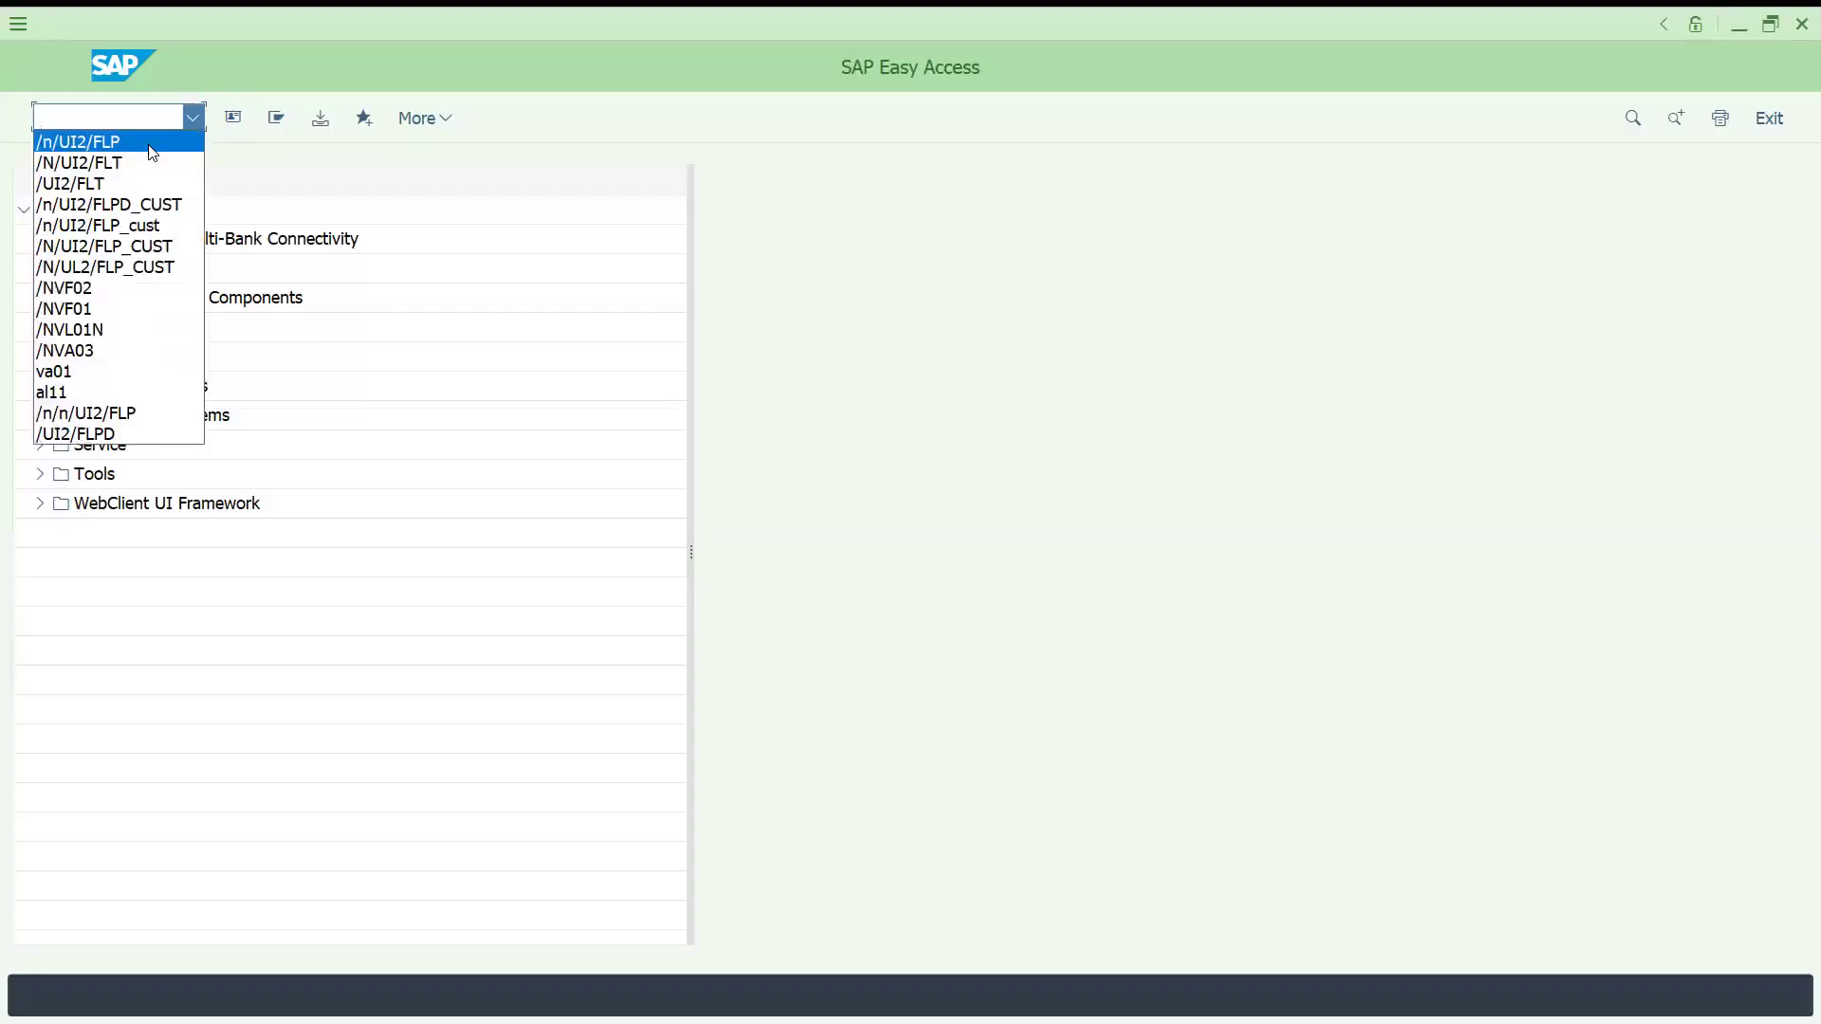
click(152, 142)
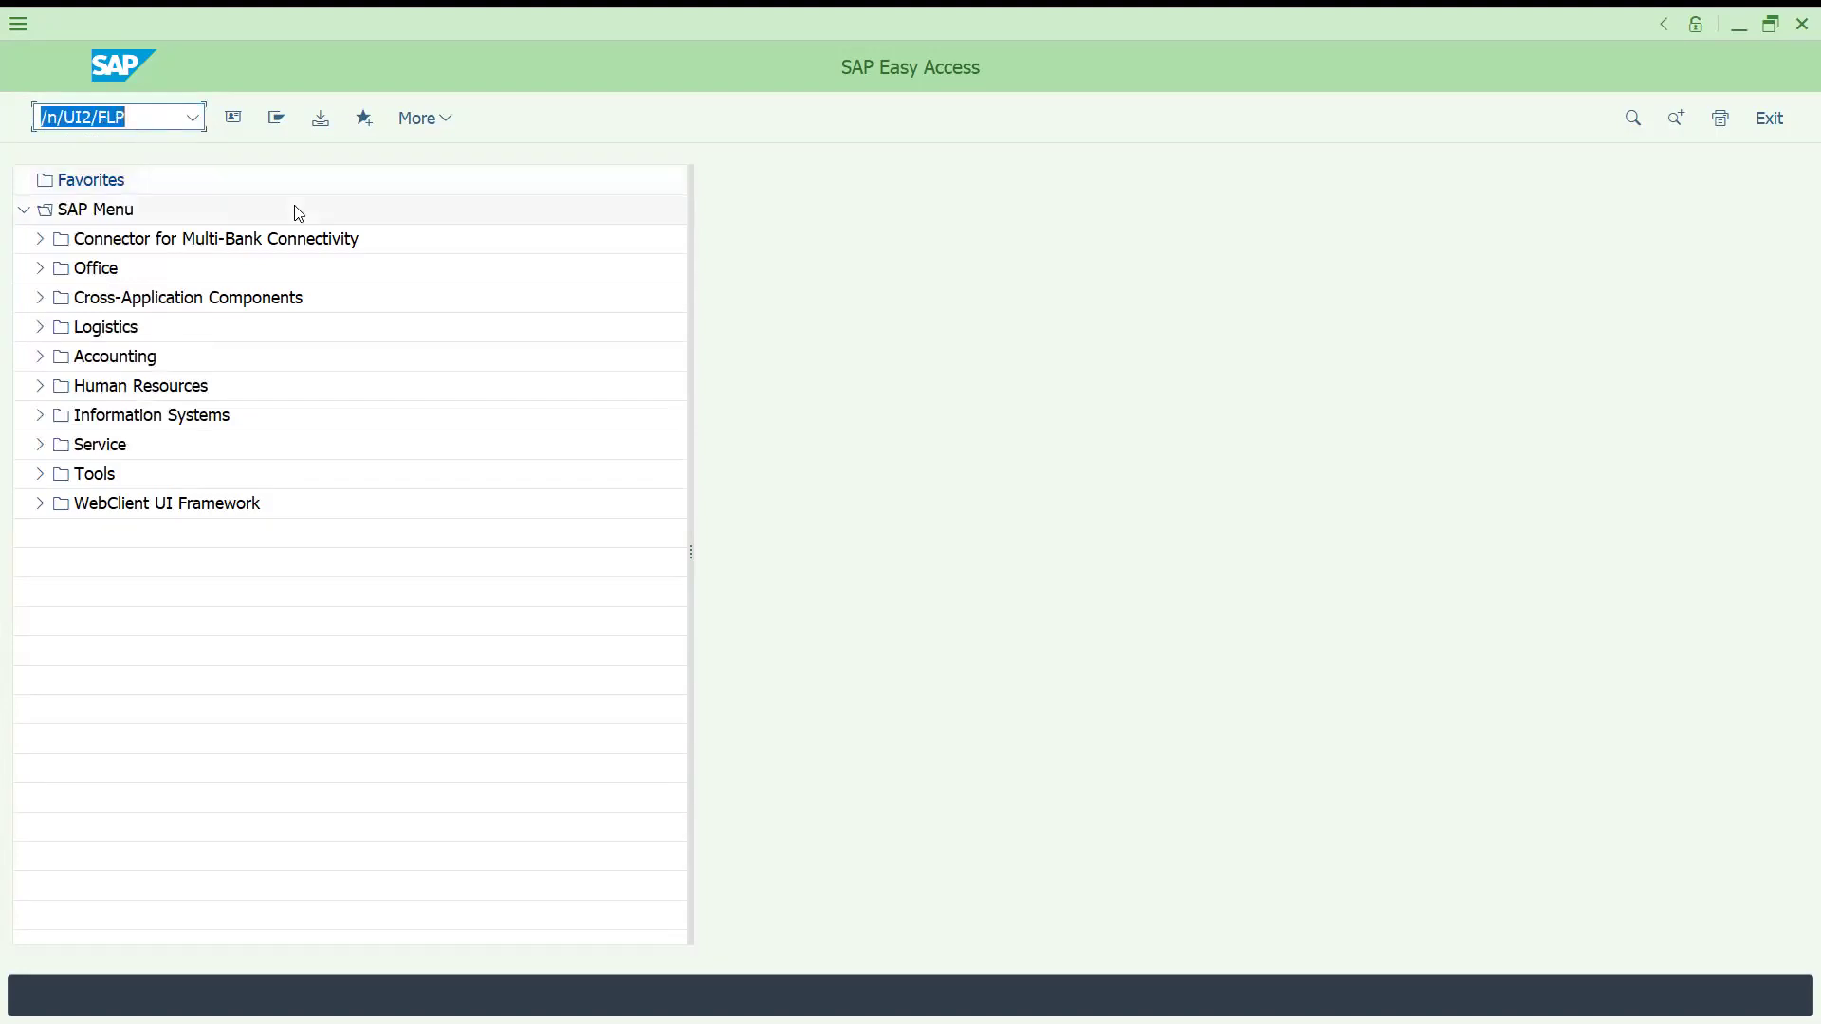
key(Return)
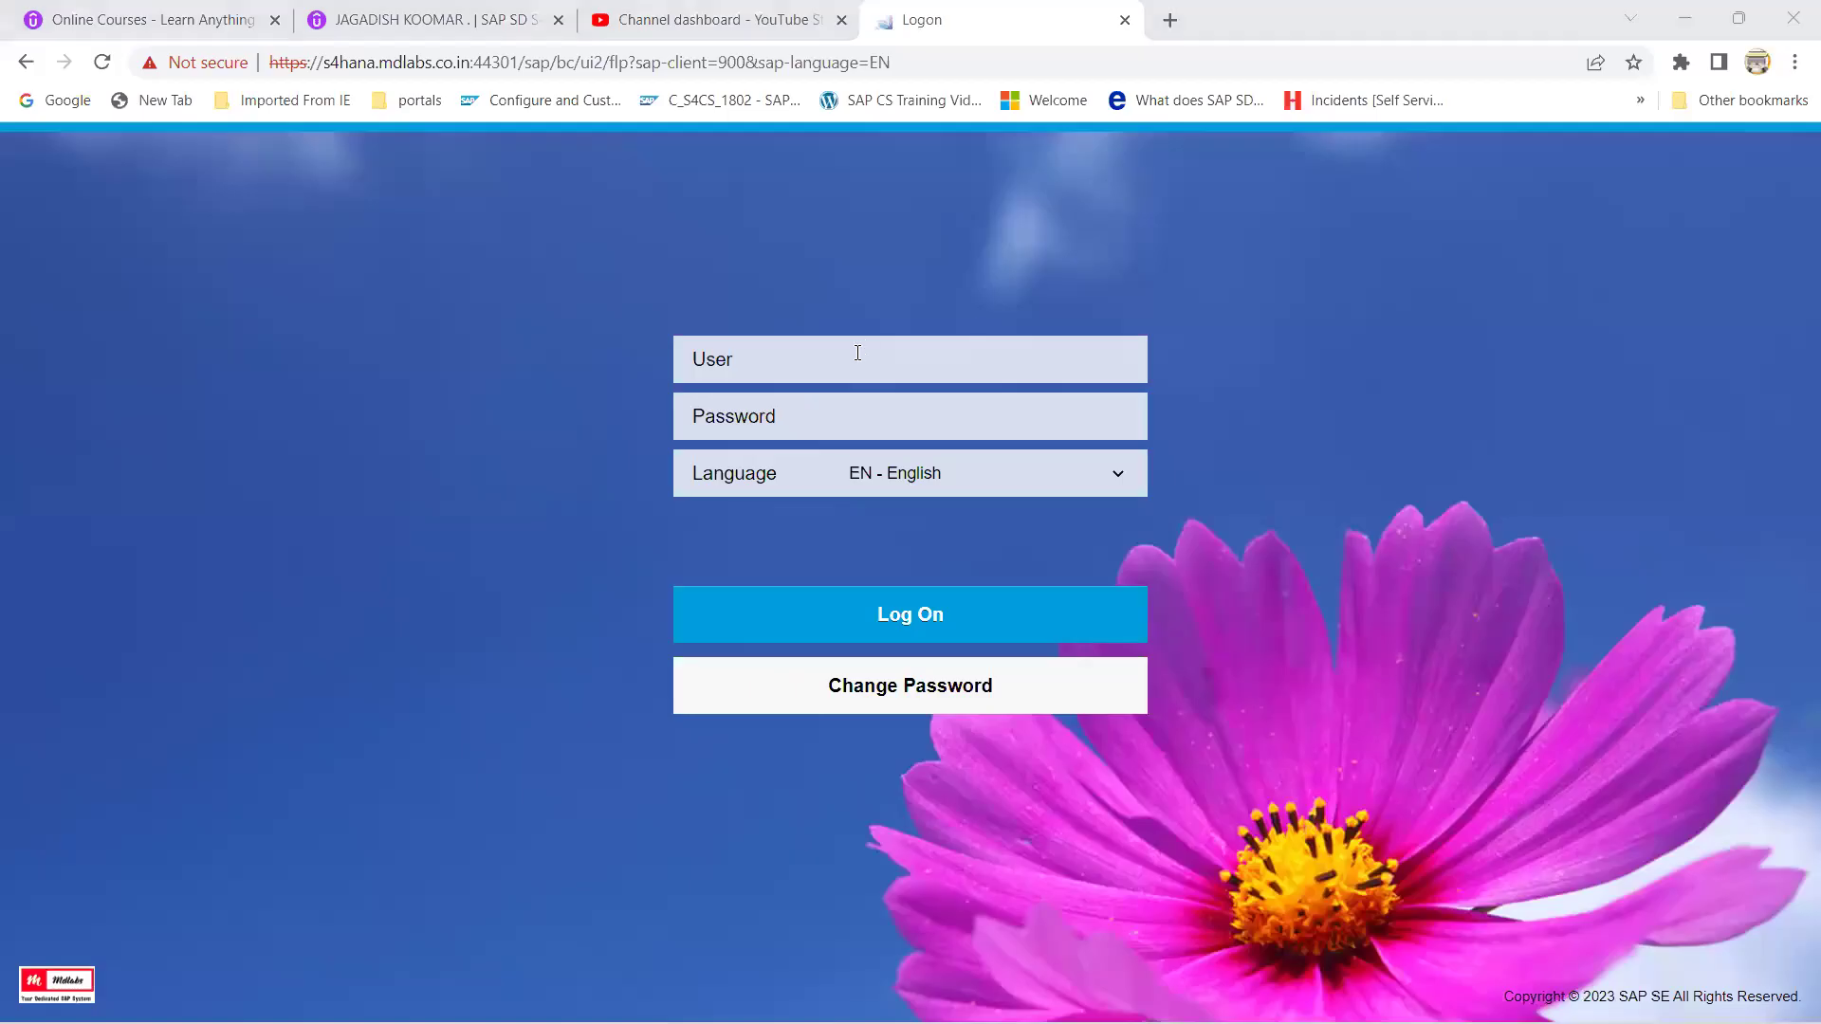
Step: Log on to the Fiori launchpad with the user name and password
click(858, 353)
text(rzope)
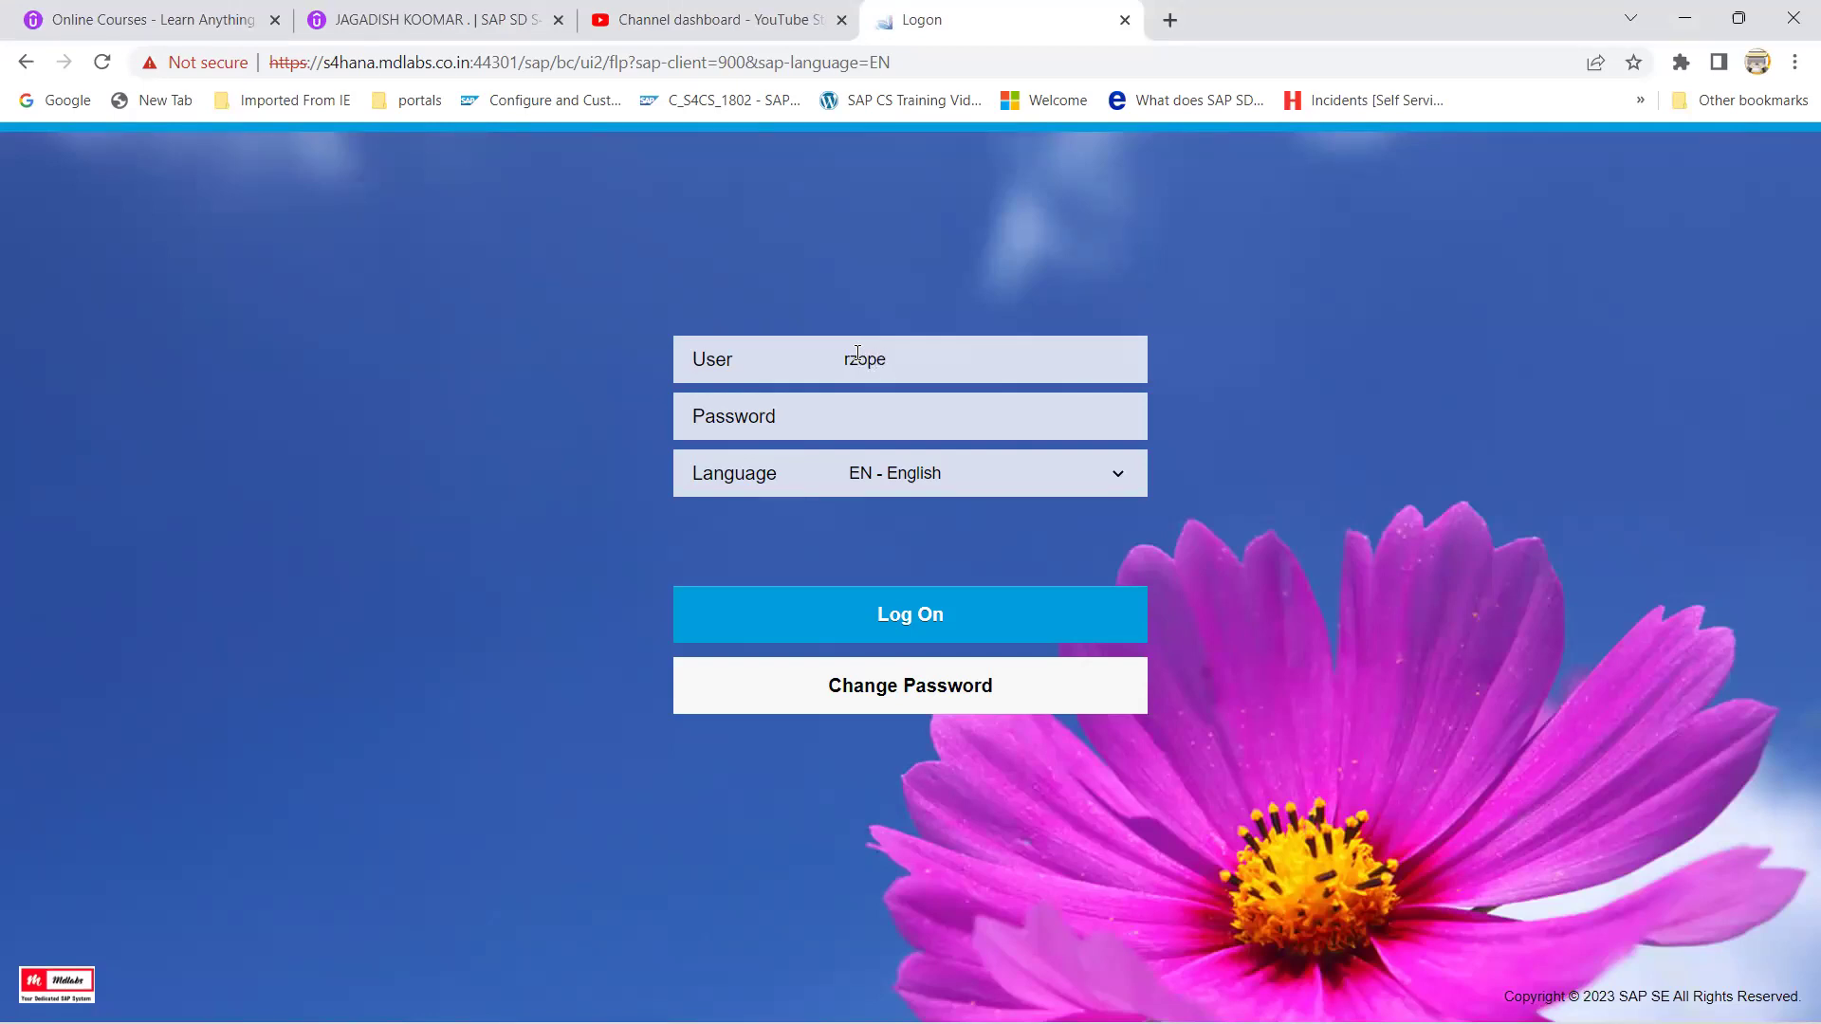
text(•••••••••••)
key(Return)
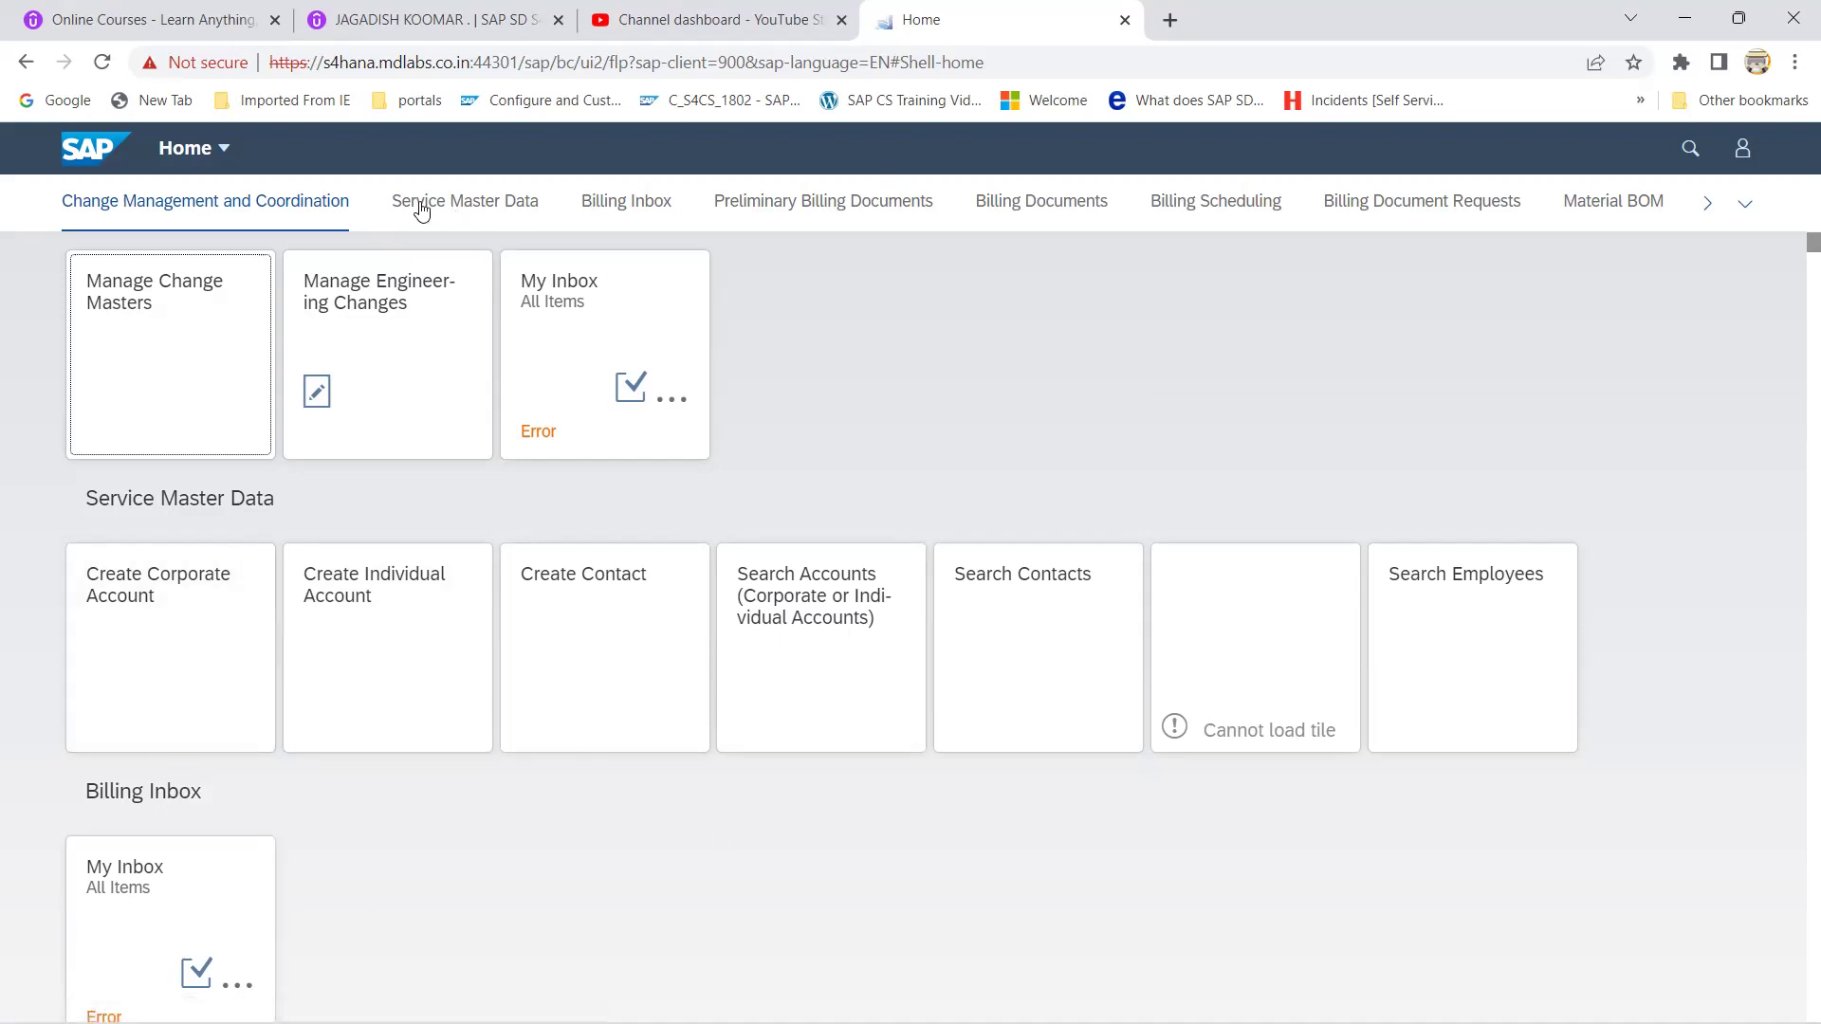
Step: Search the launchpad for va01 to find the Create Sales Documents app
click(1704, 207)
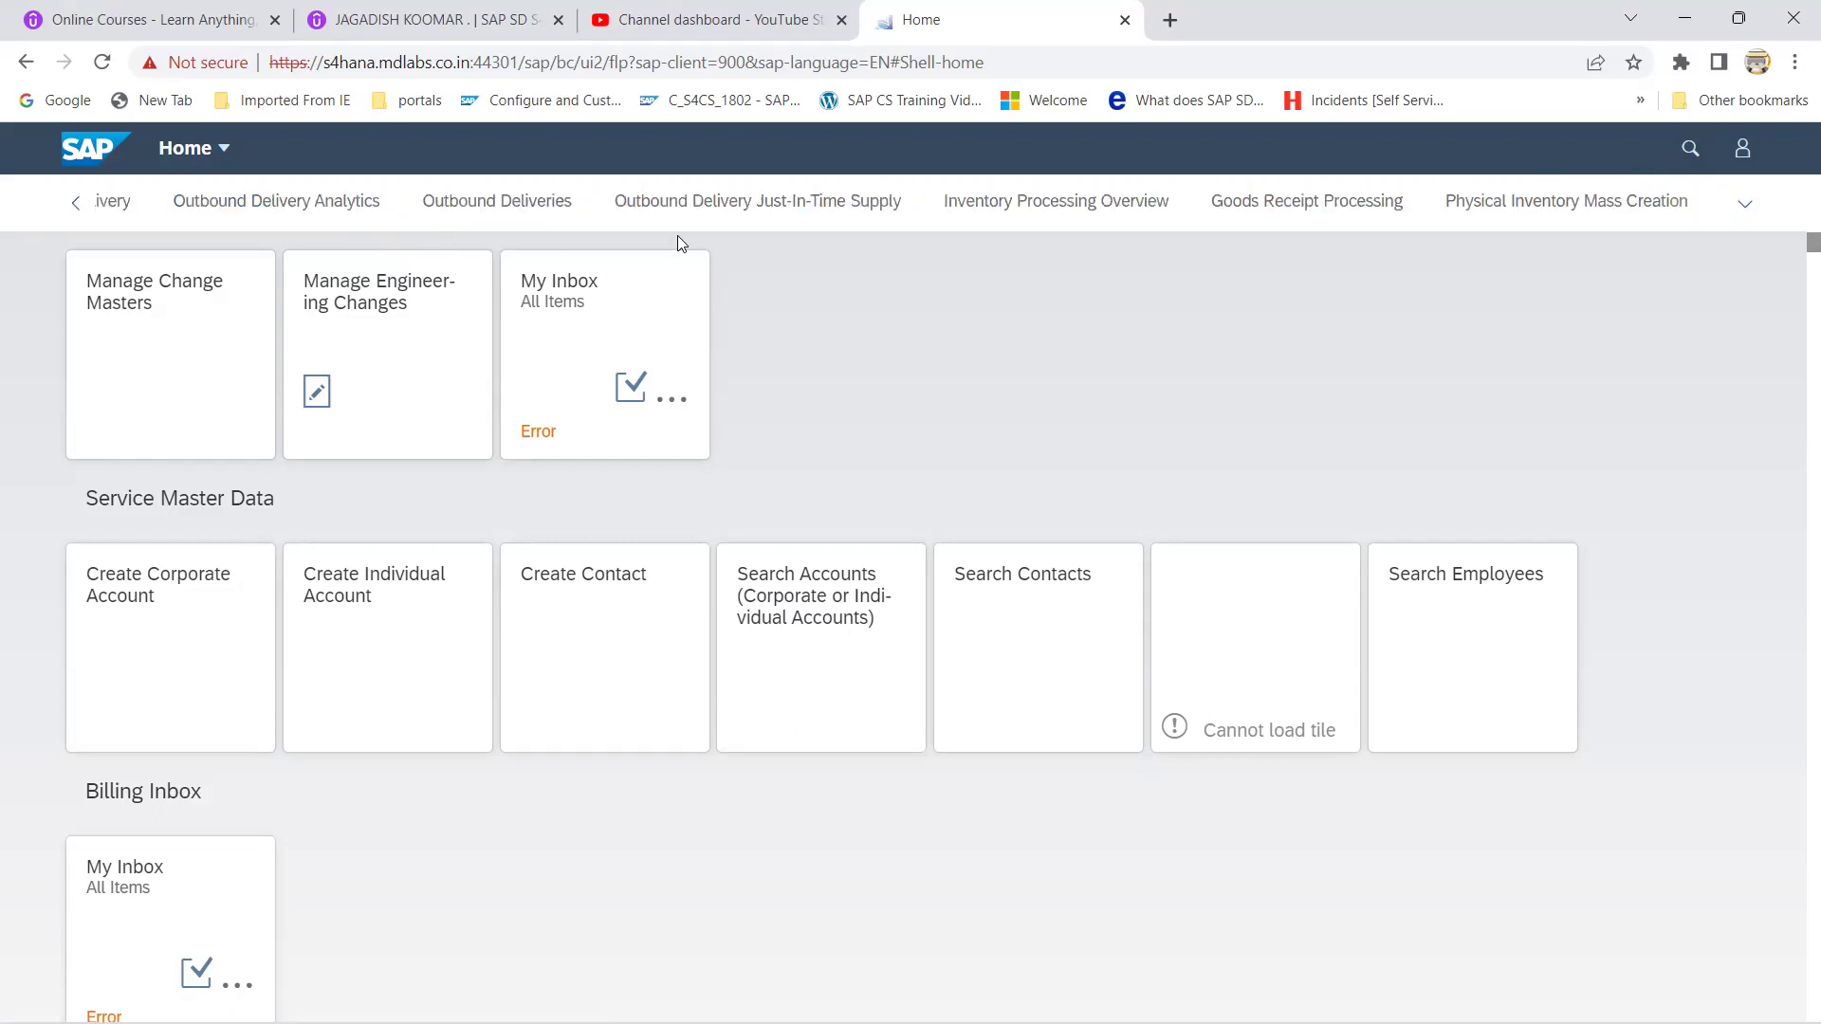
click(1690, 148)
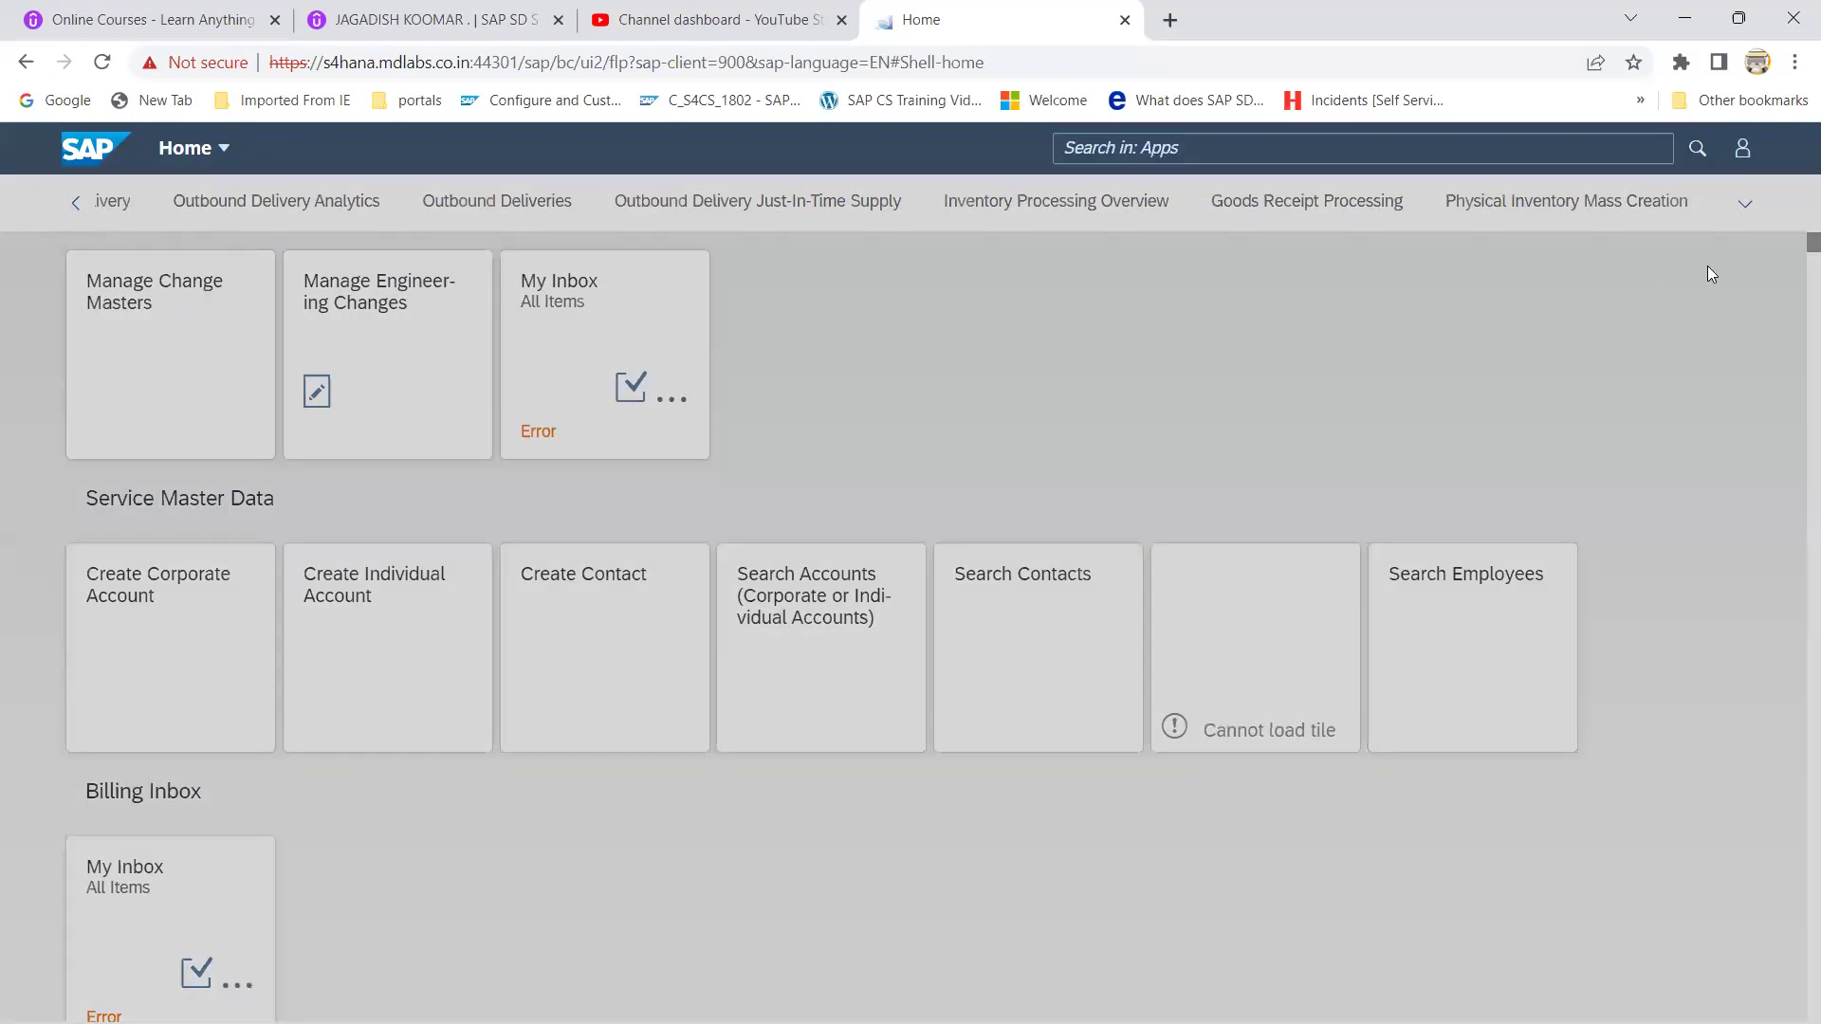
text(va01)
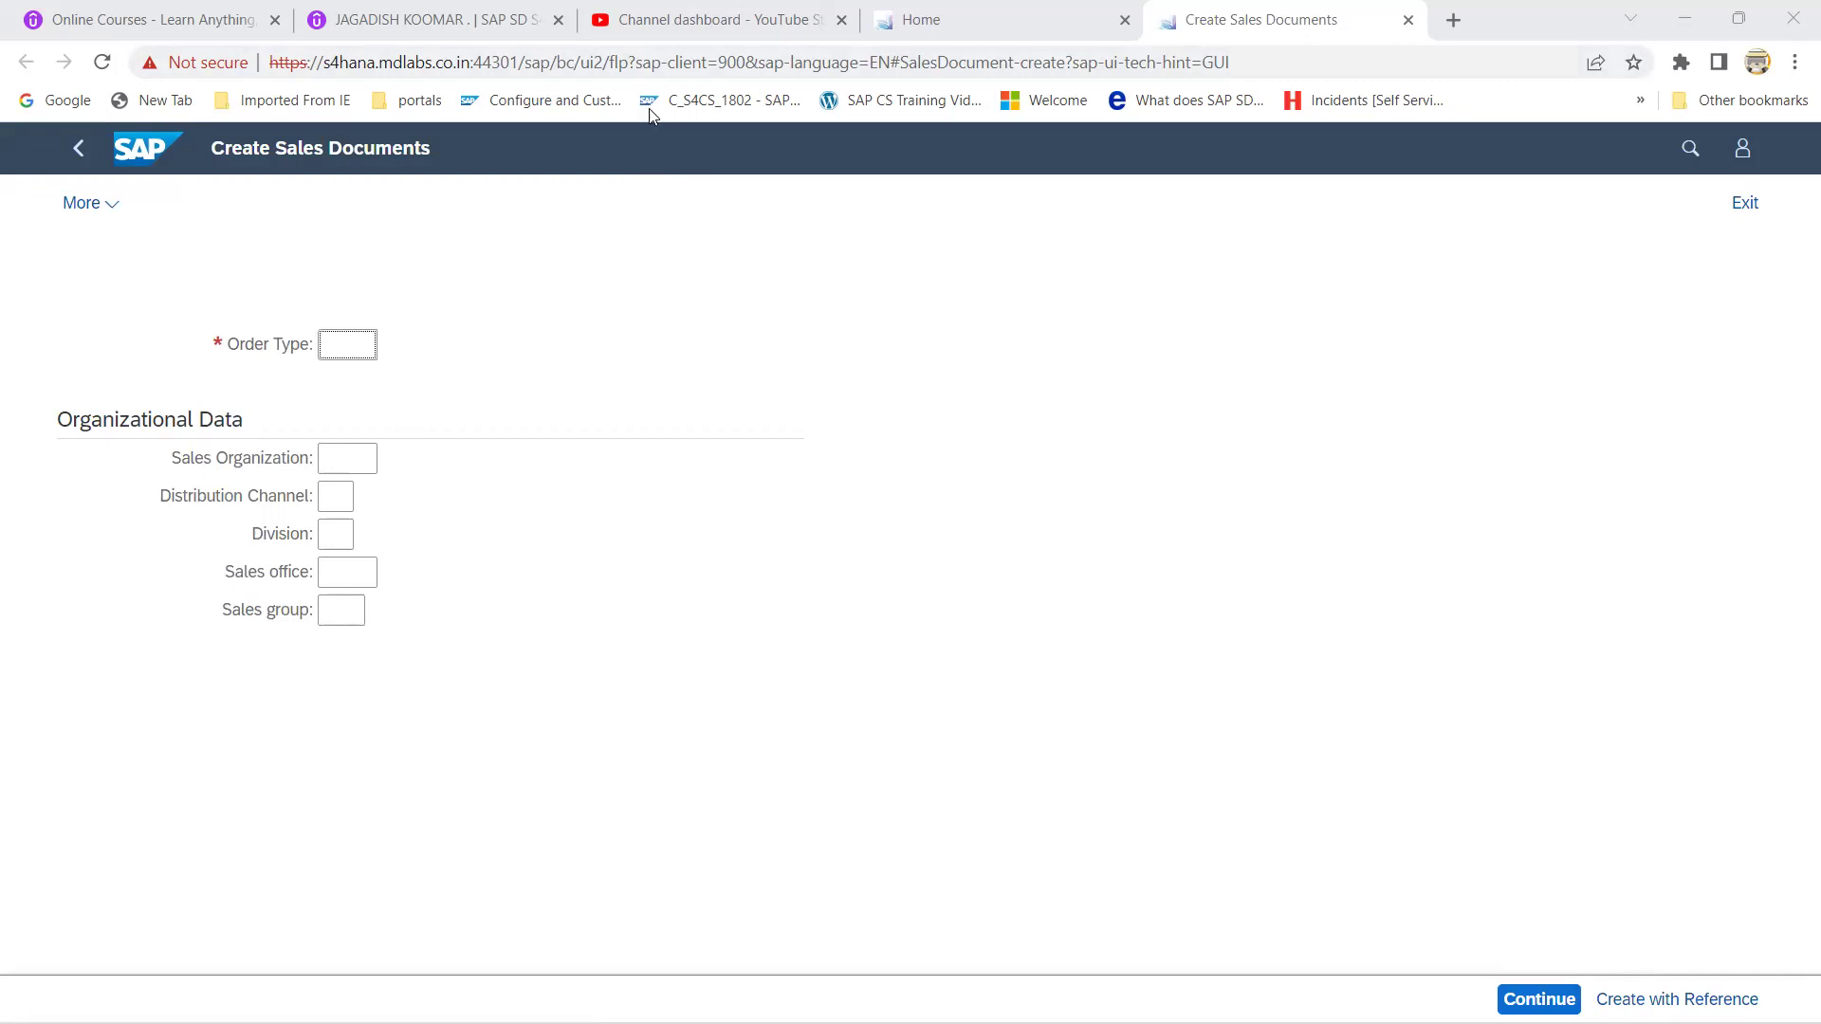
click(345, 338)
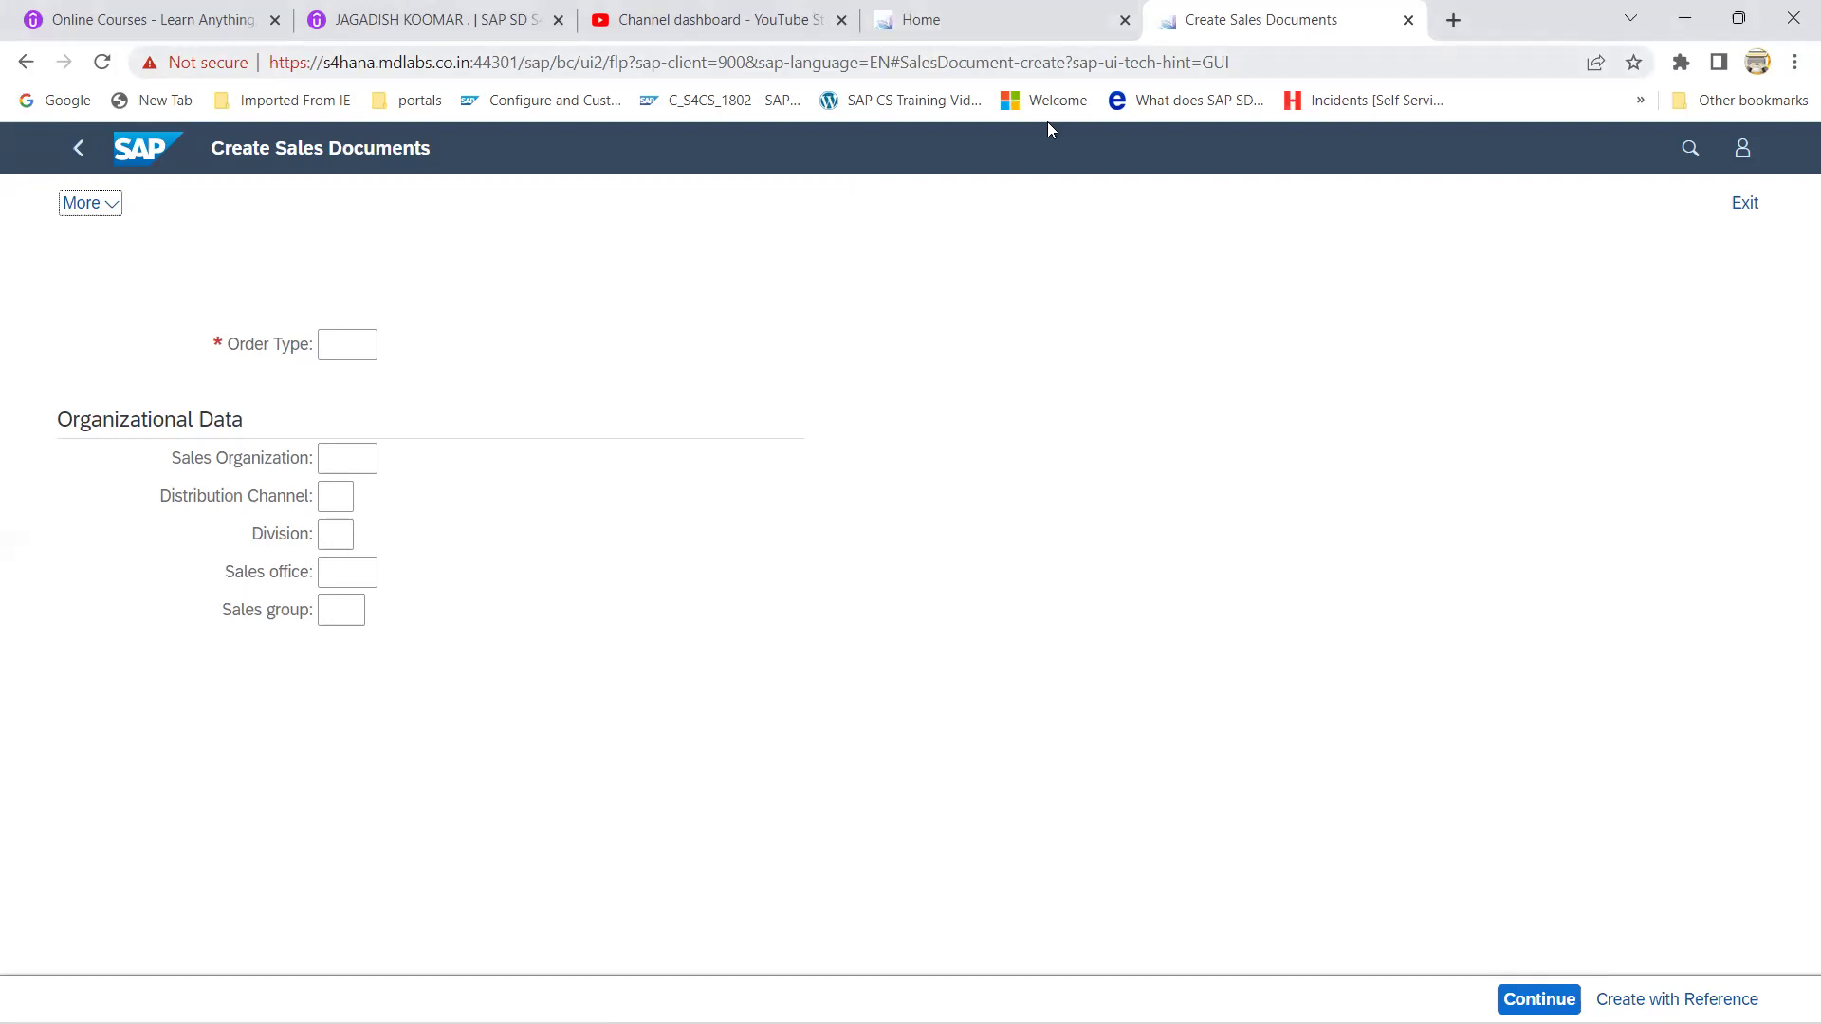
click(90, 203)
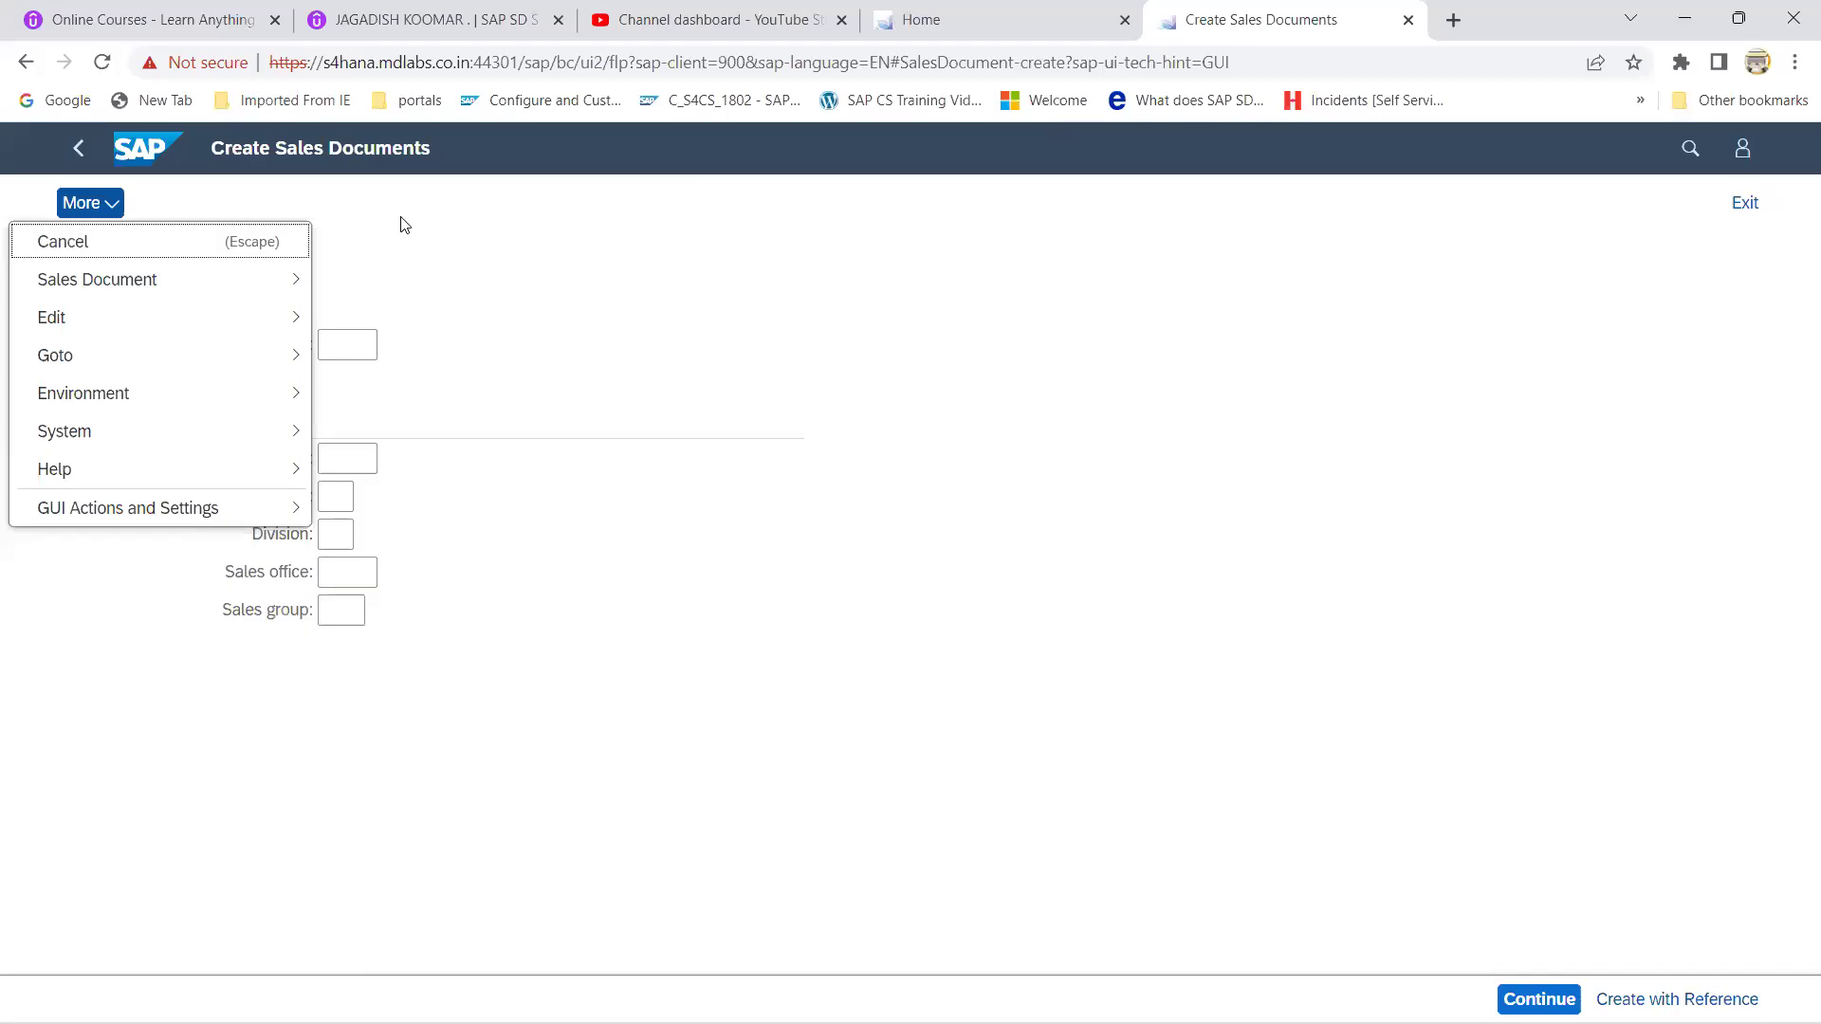
click(113, 207)
click(113, 206)
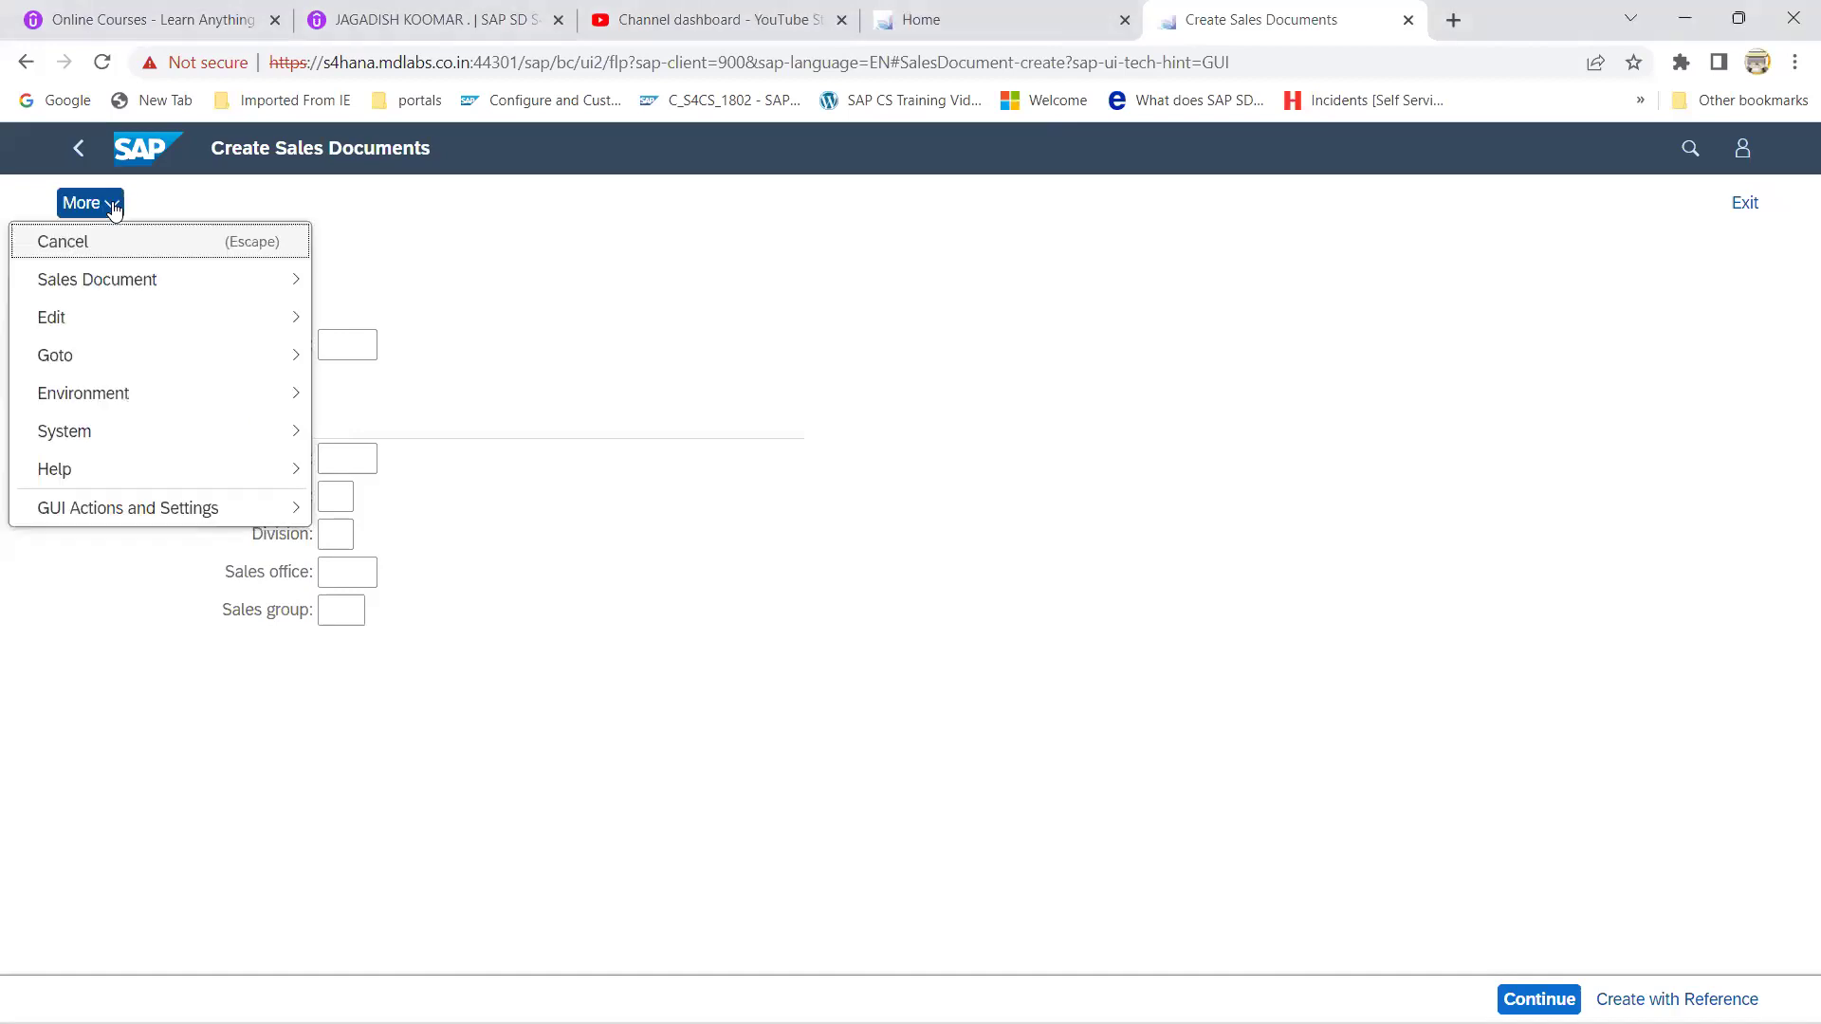
mouse_move(114, 278)
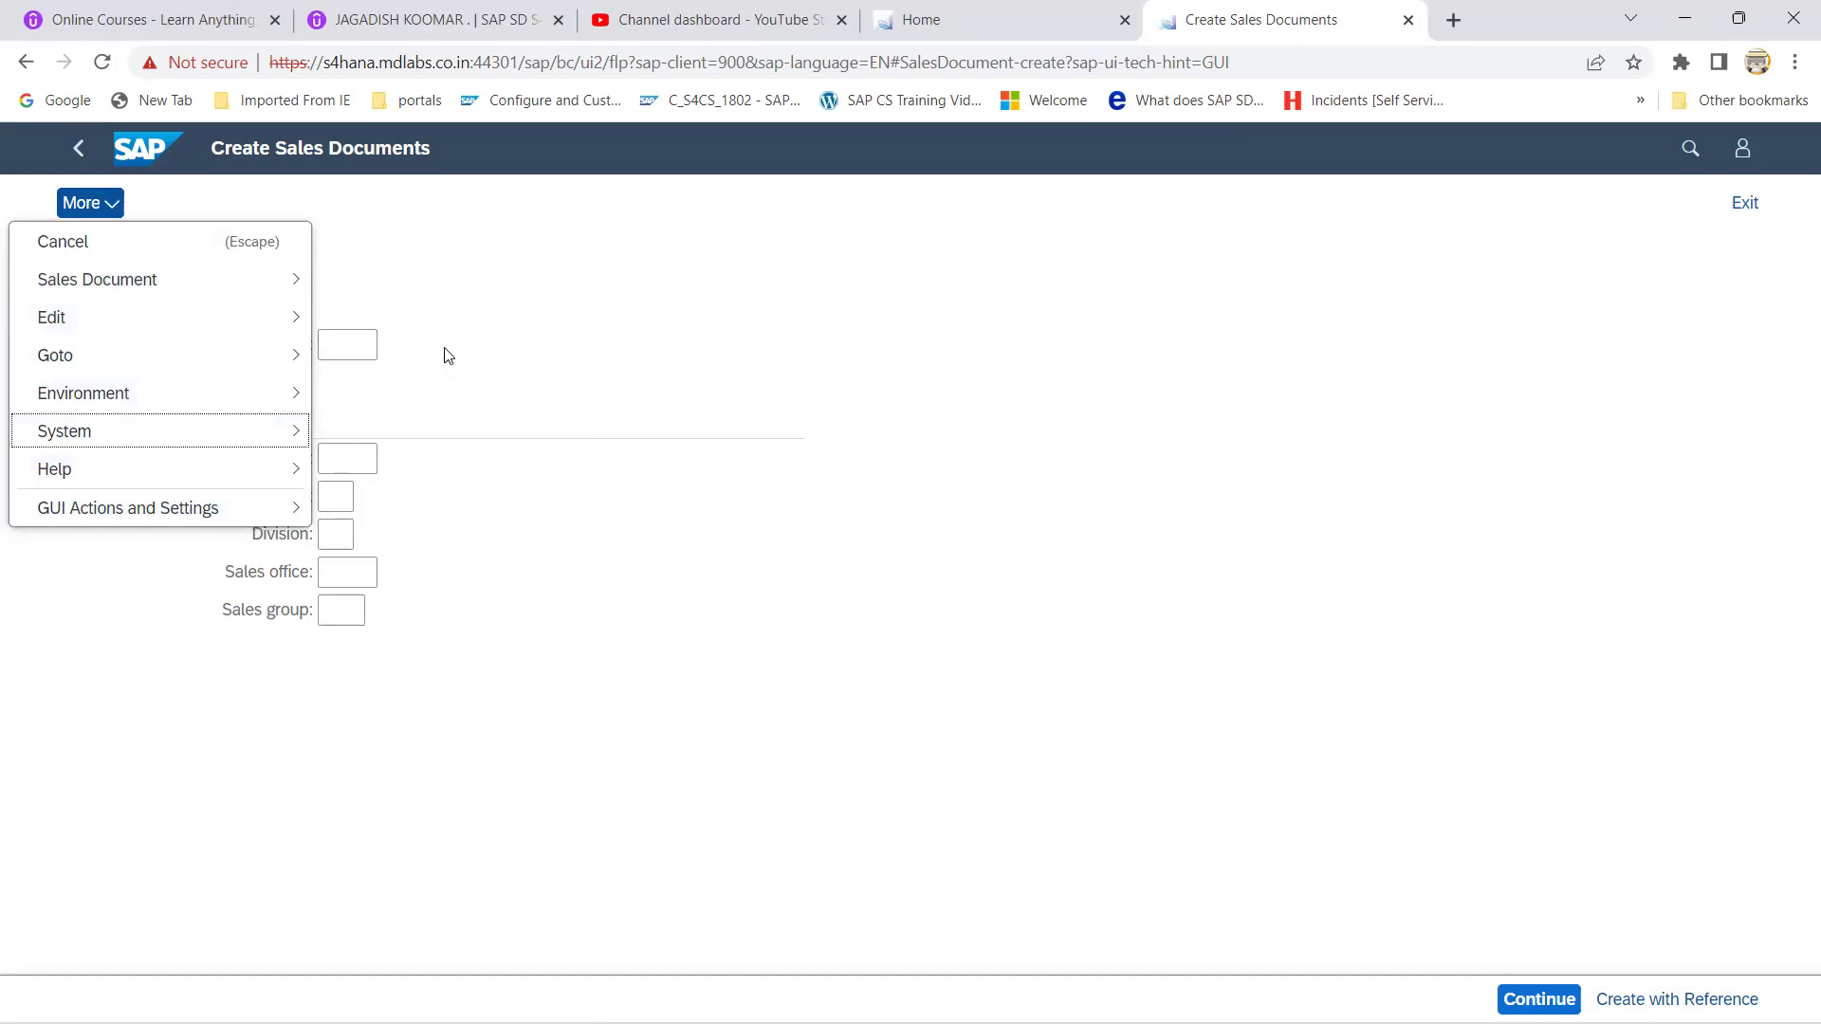
click(487, 229)
click(344, 344)
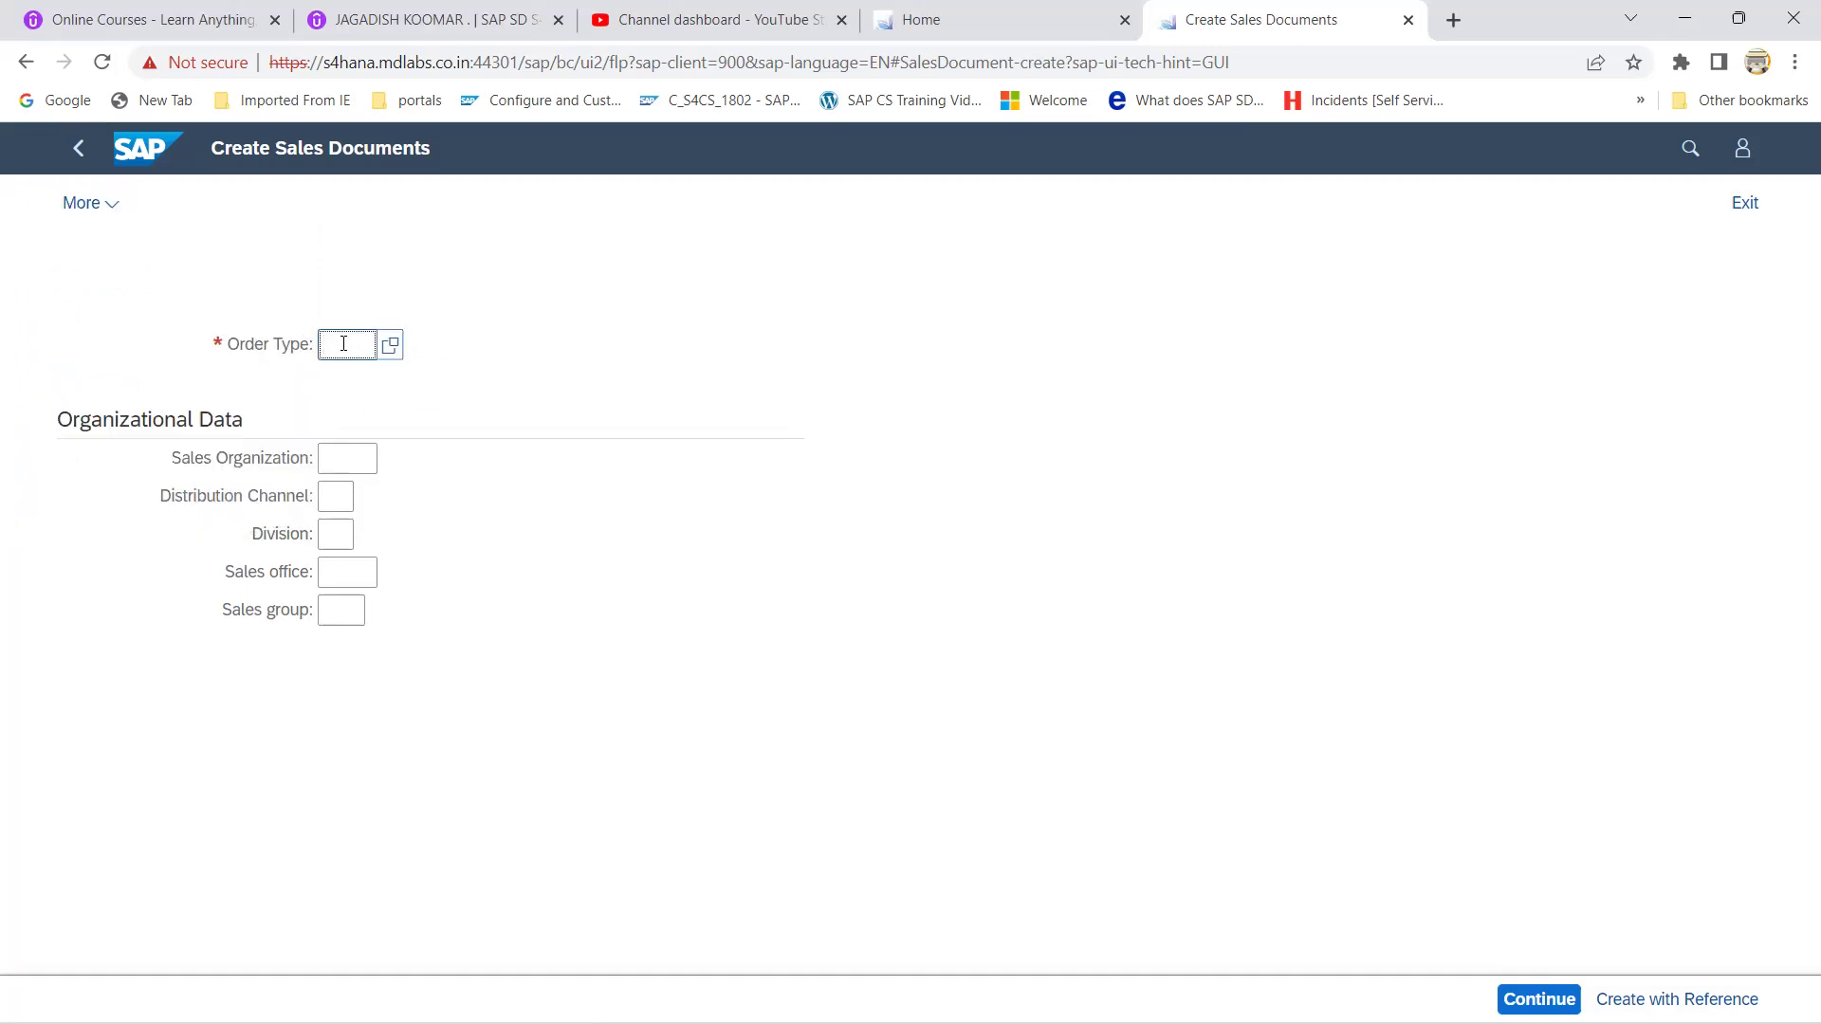
click(391, 346)
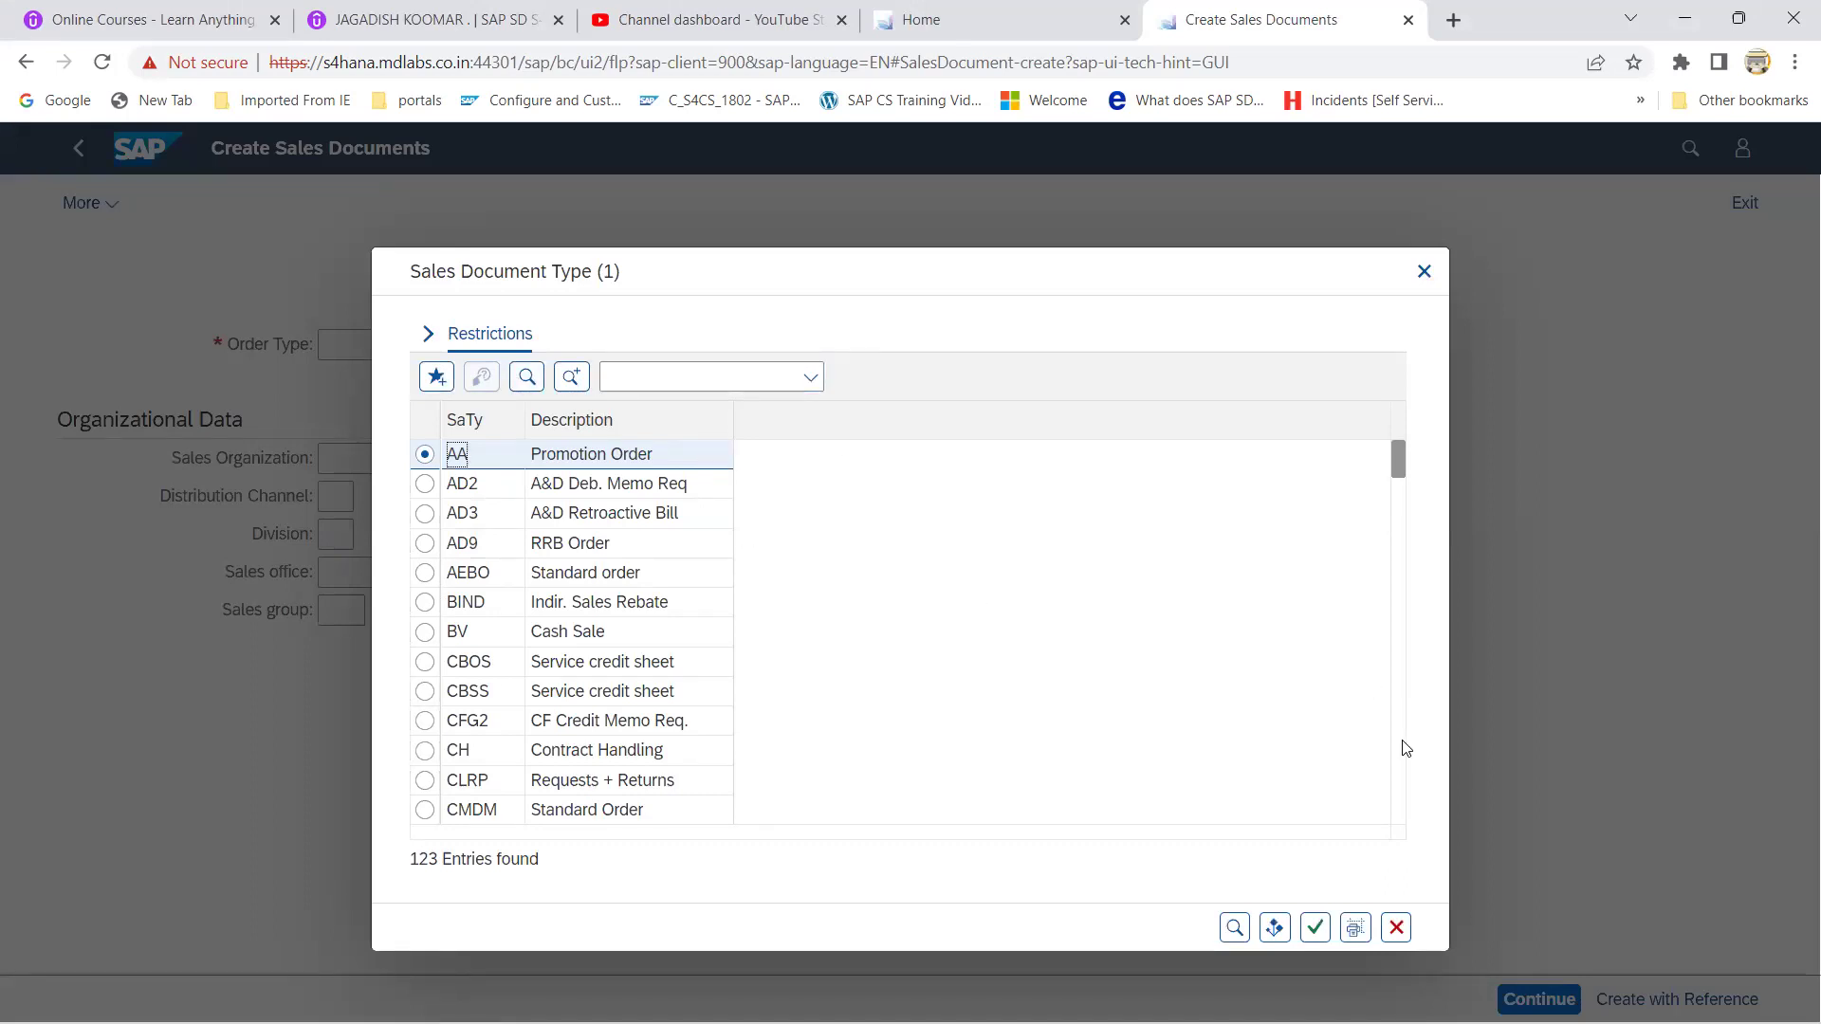
Step: Choose DOR (credit sales) as the order type from the value help
scroll(1406, 748, down, 5)
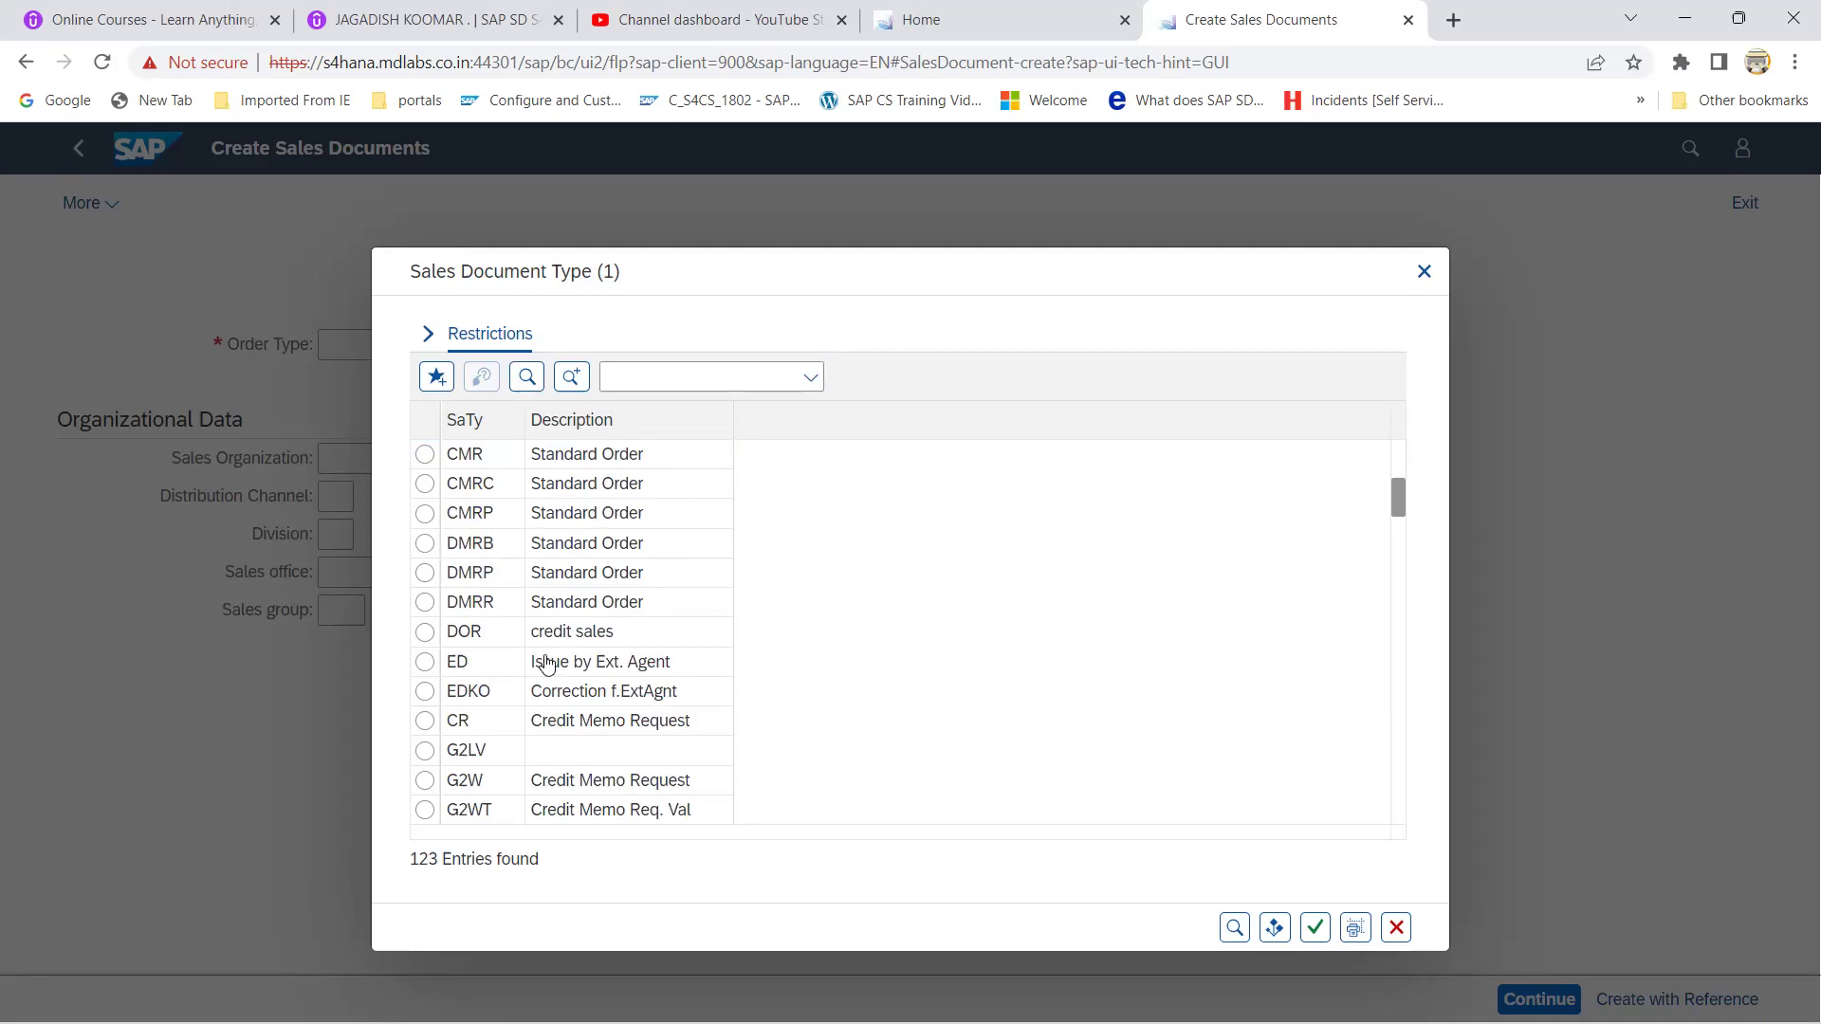
click(426, 633)
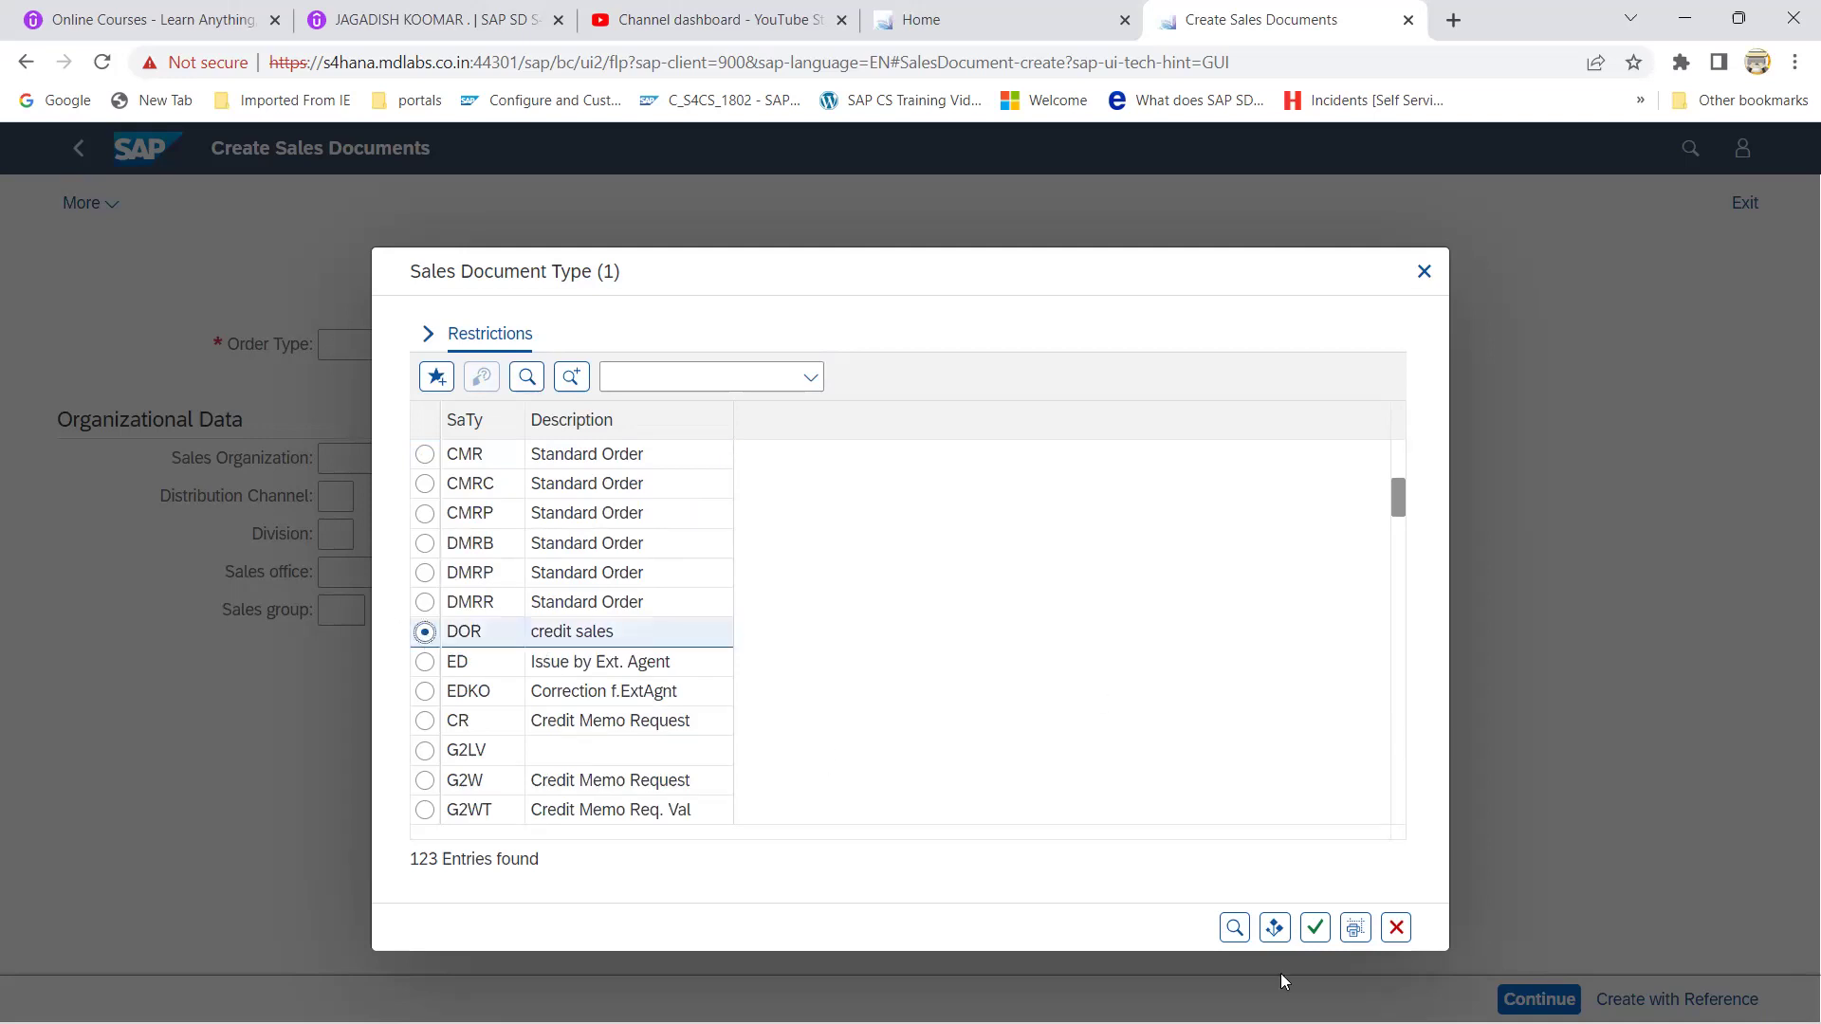
click(1316, 929)
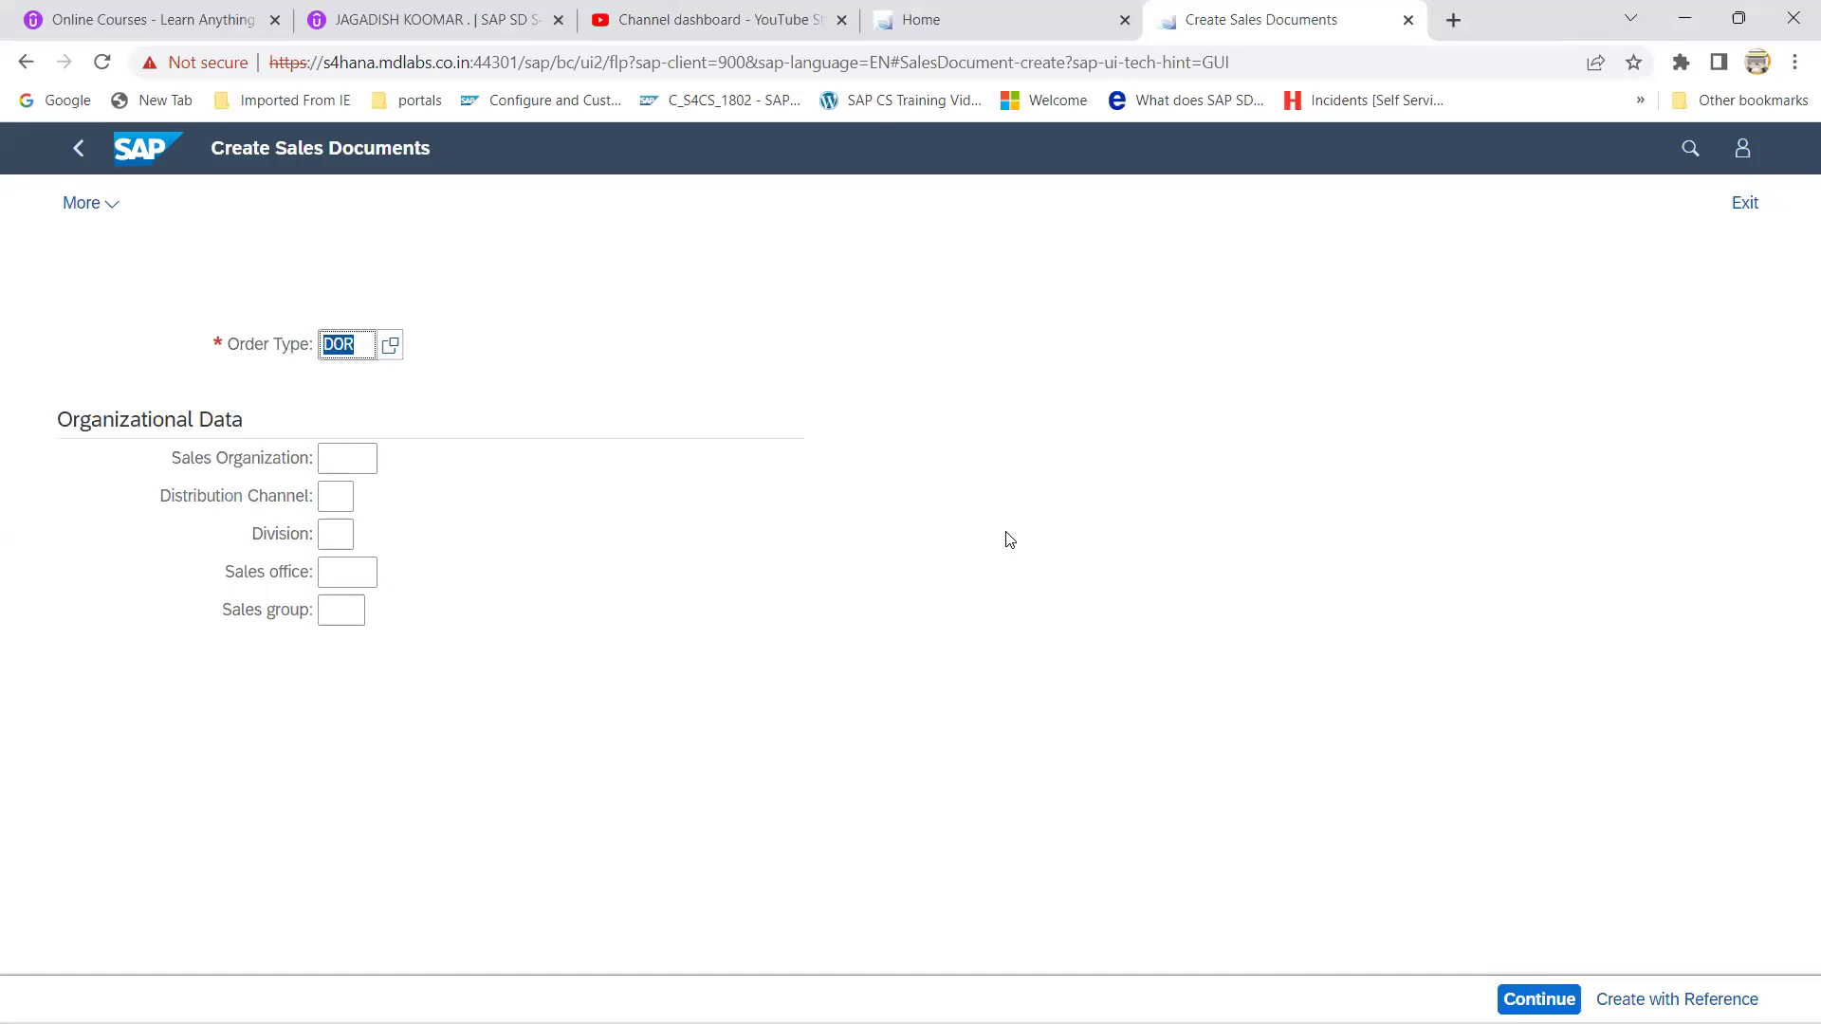
click(346, 458)
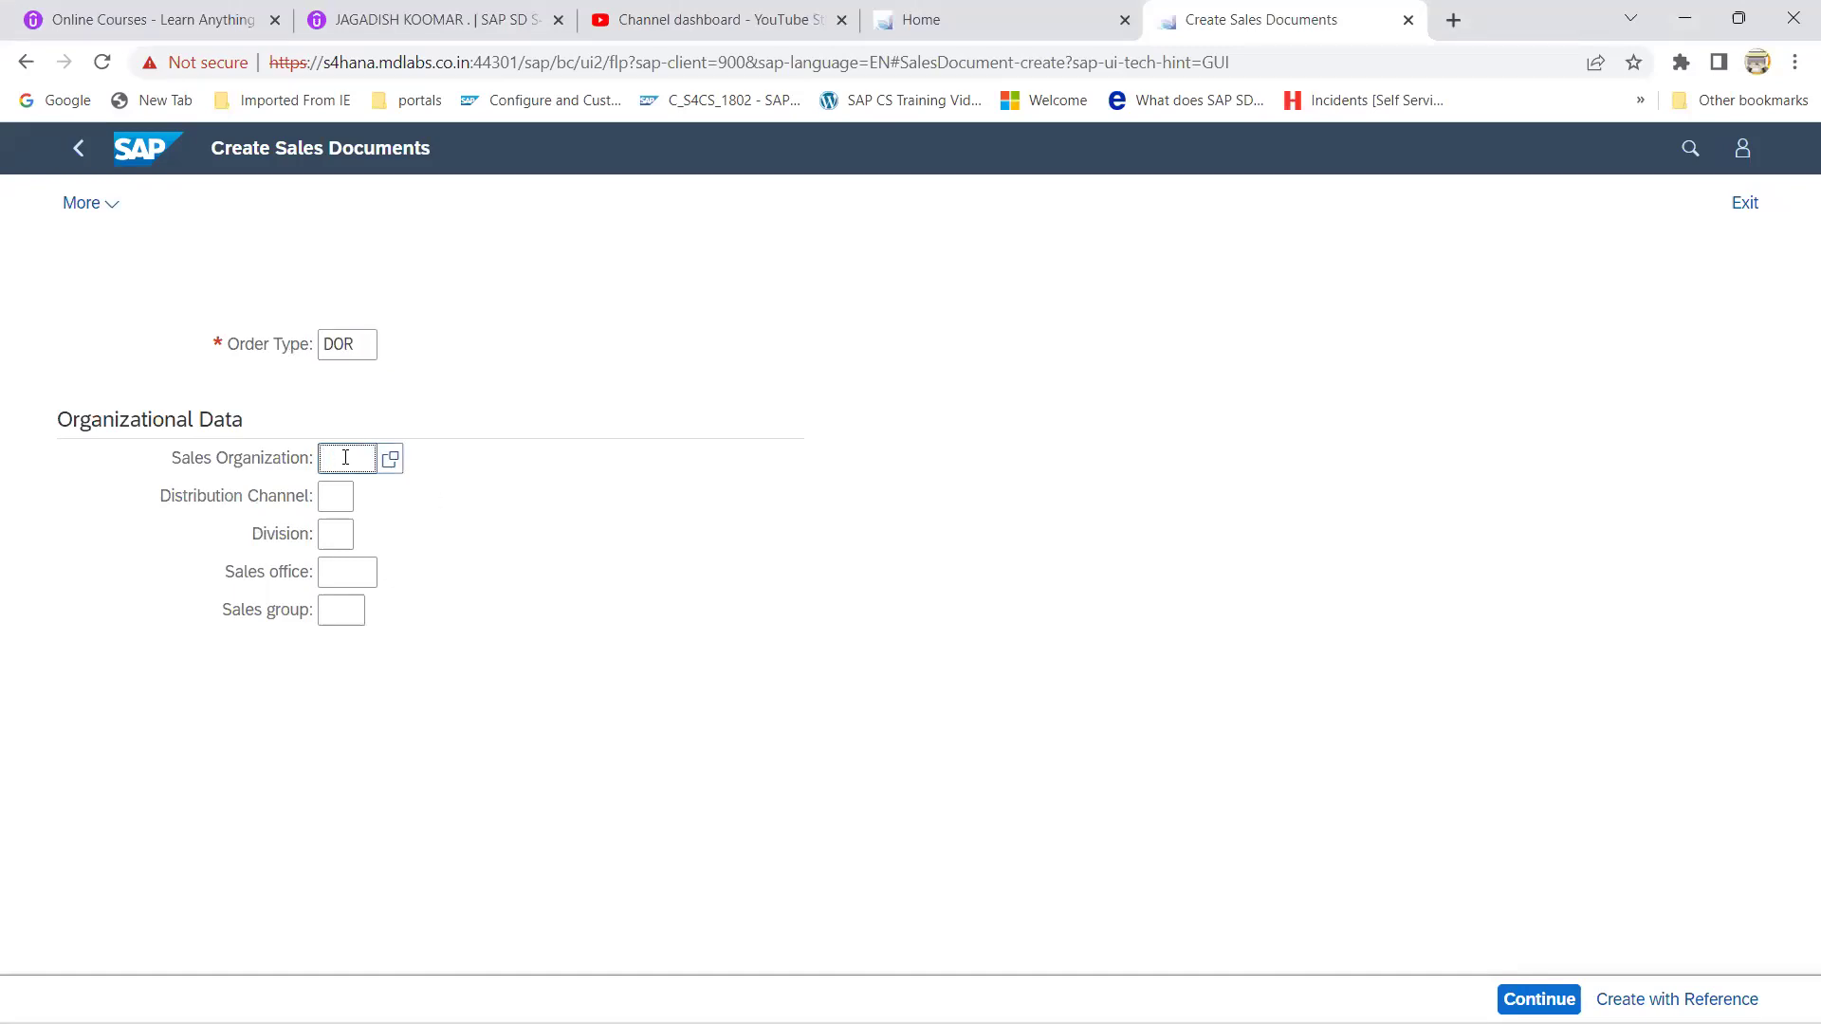
Step: Enter sales organization DRT1, distribution channel D1 and division DD, then continue to the overview
text(dr)
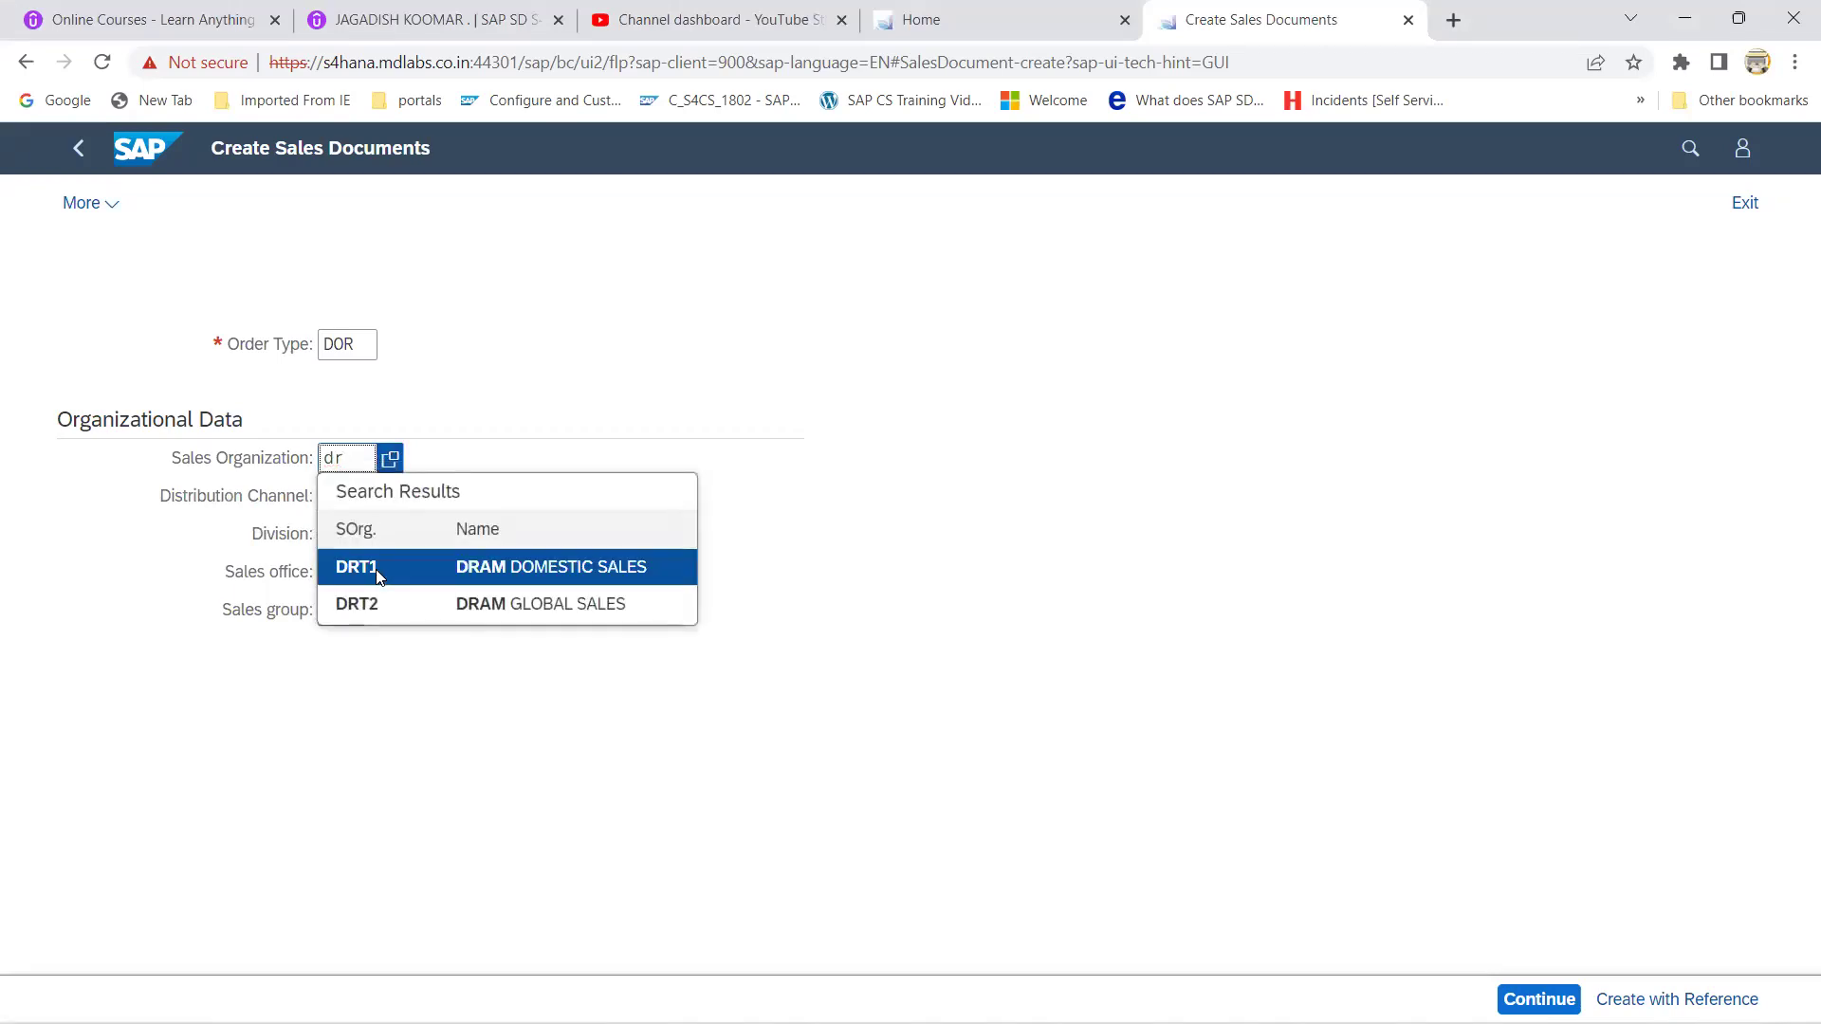
click(375, 568)
click(334, 498)
text(d)
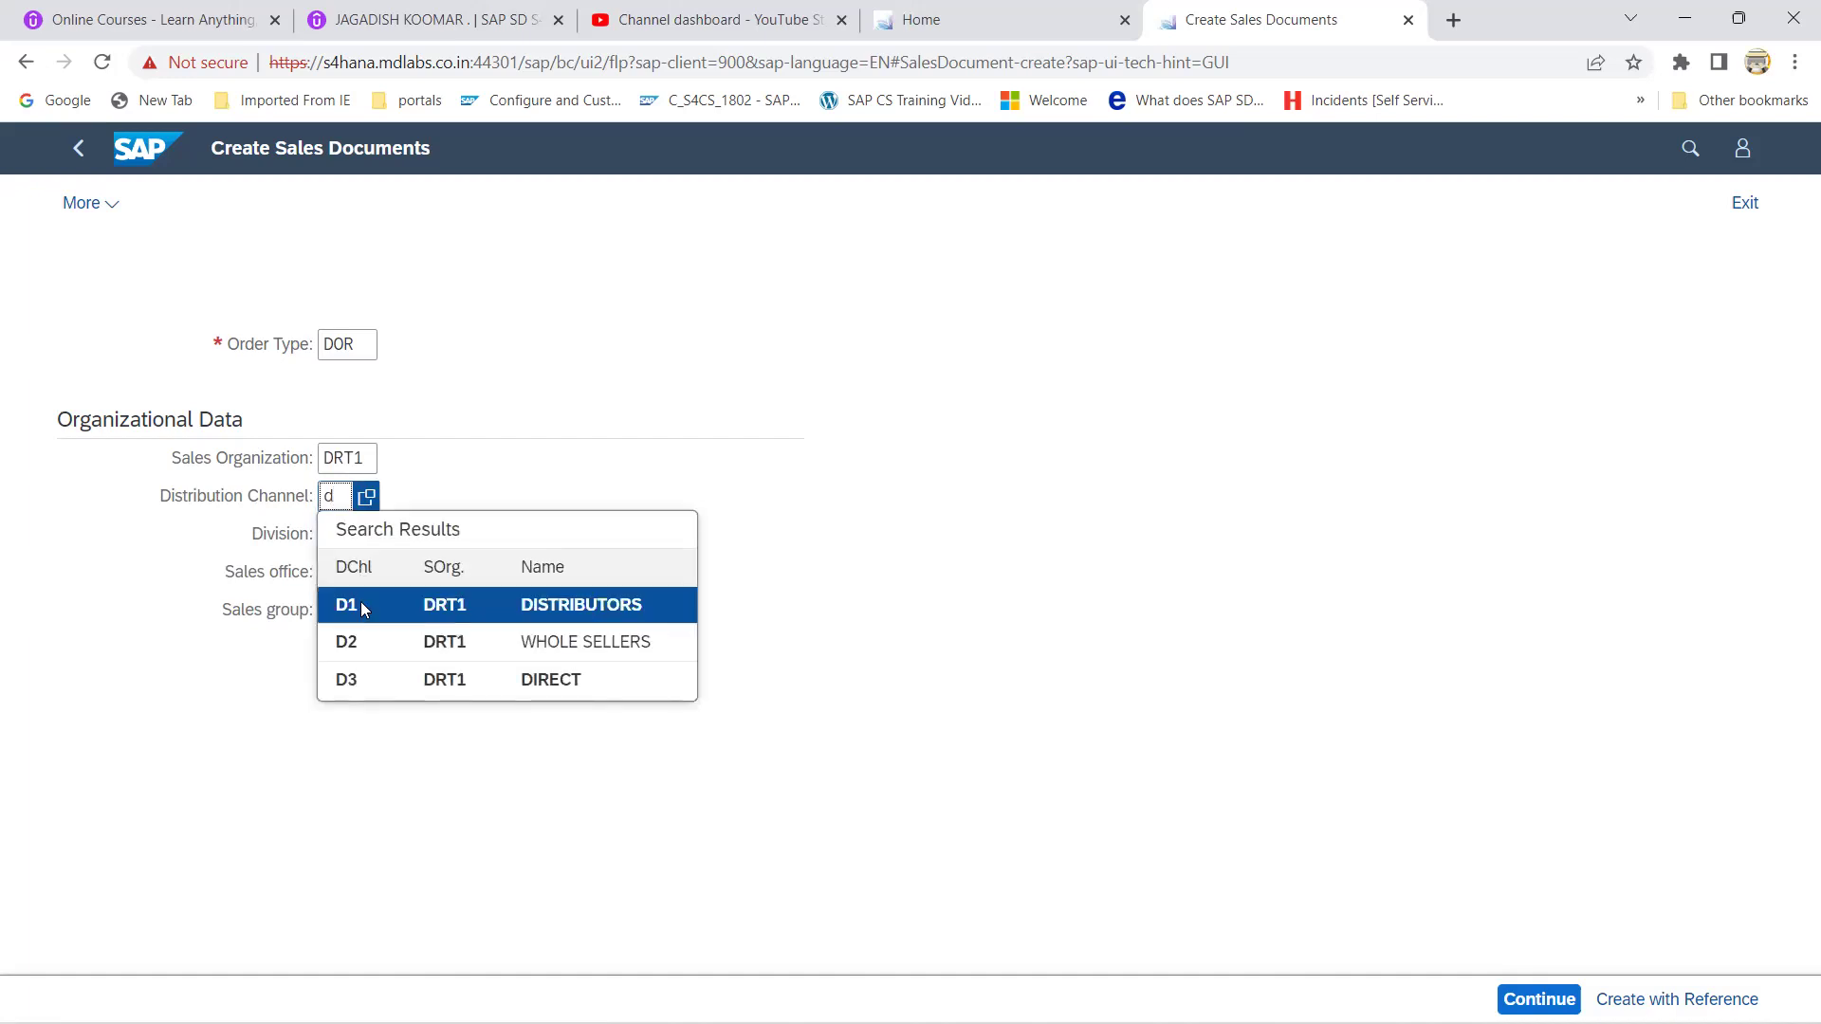
click(360, 601)
key(Tab)
text(d)
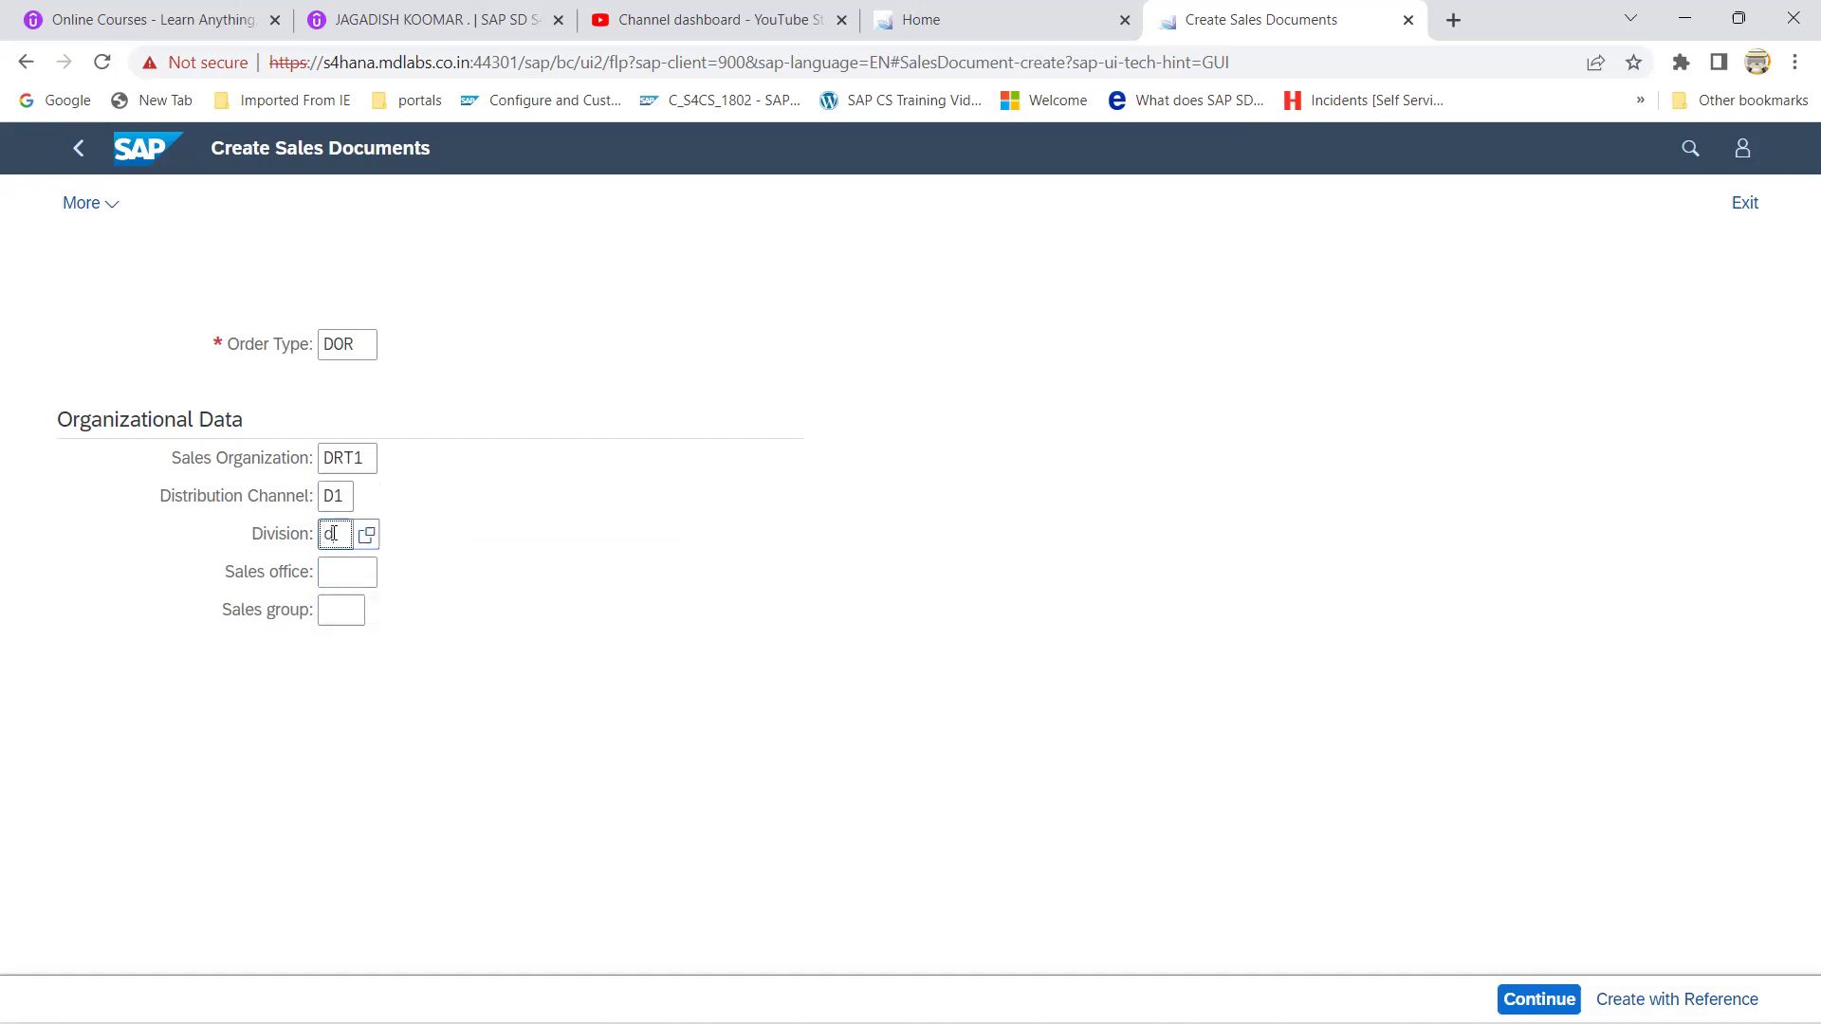
click(349, 642)
key(Return)
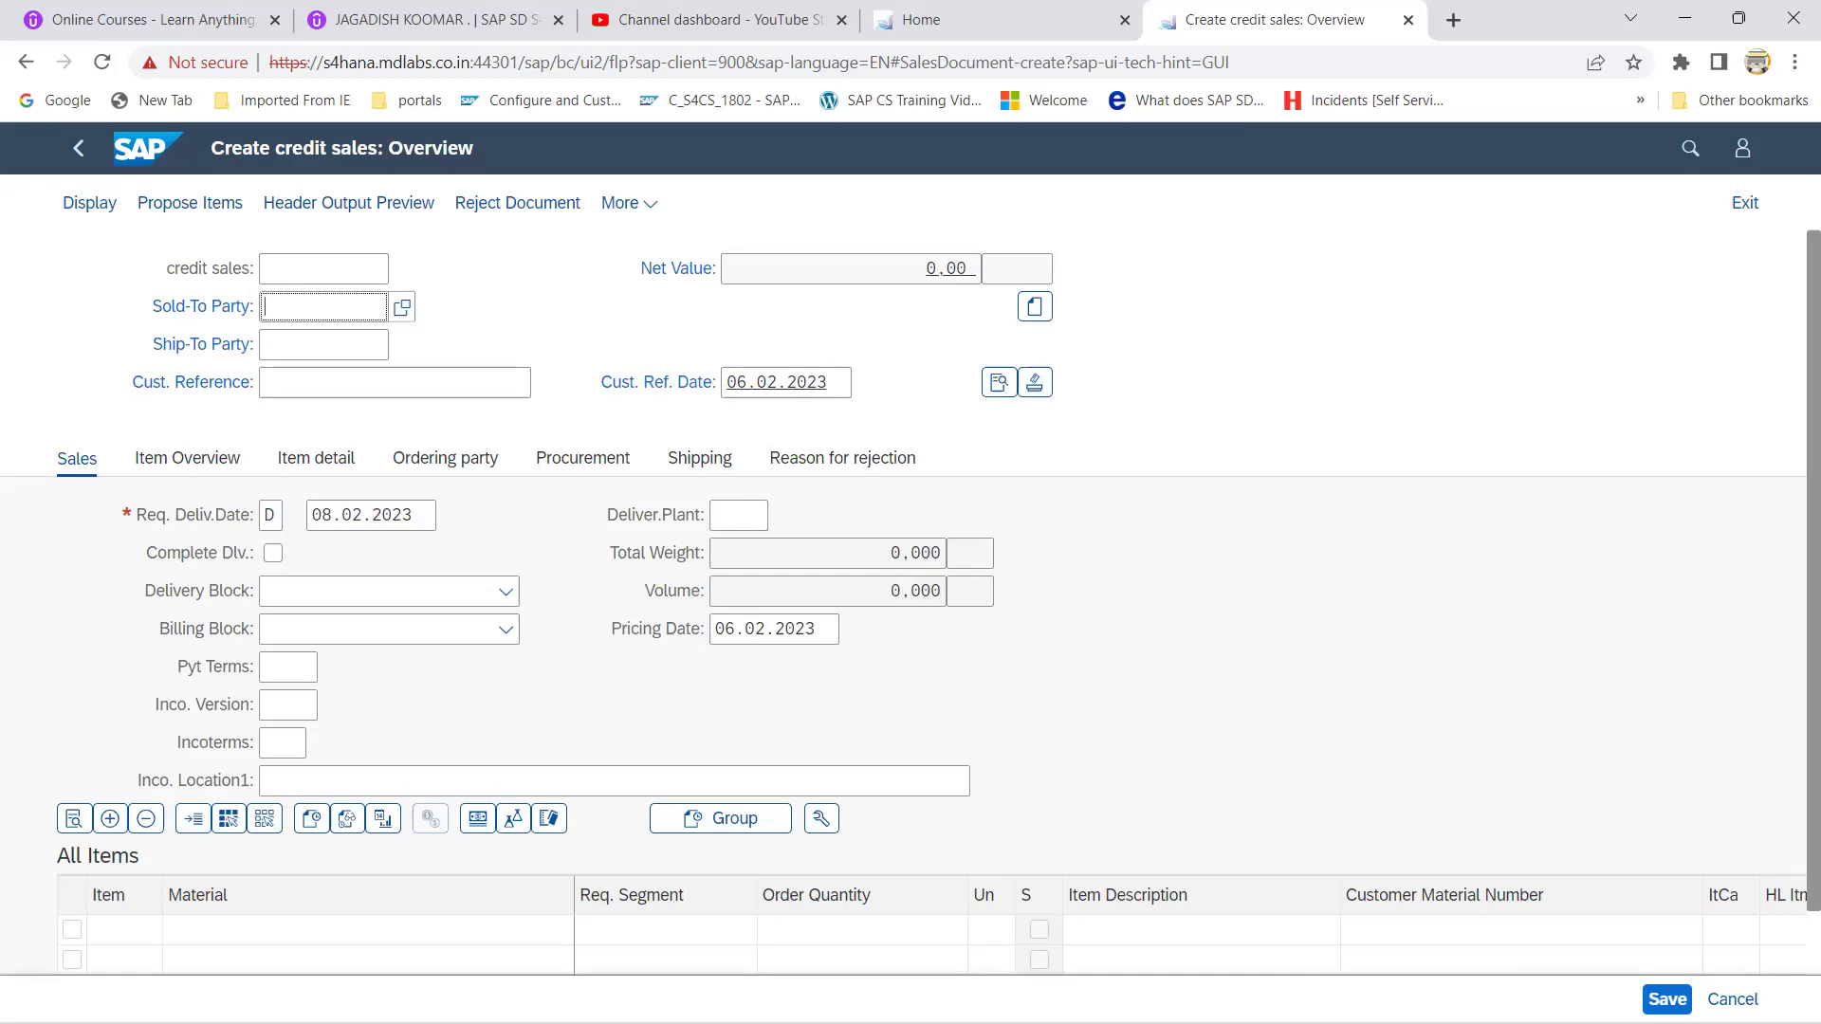
Step: Set the sold-to party from the customer suggestions and customer reference testOTConFlori
scroll(1795, 646, down, 1)
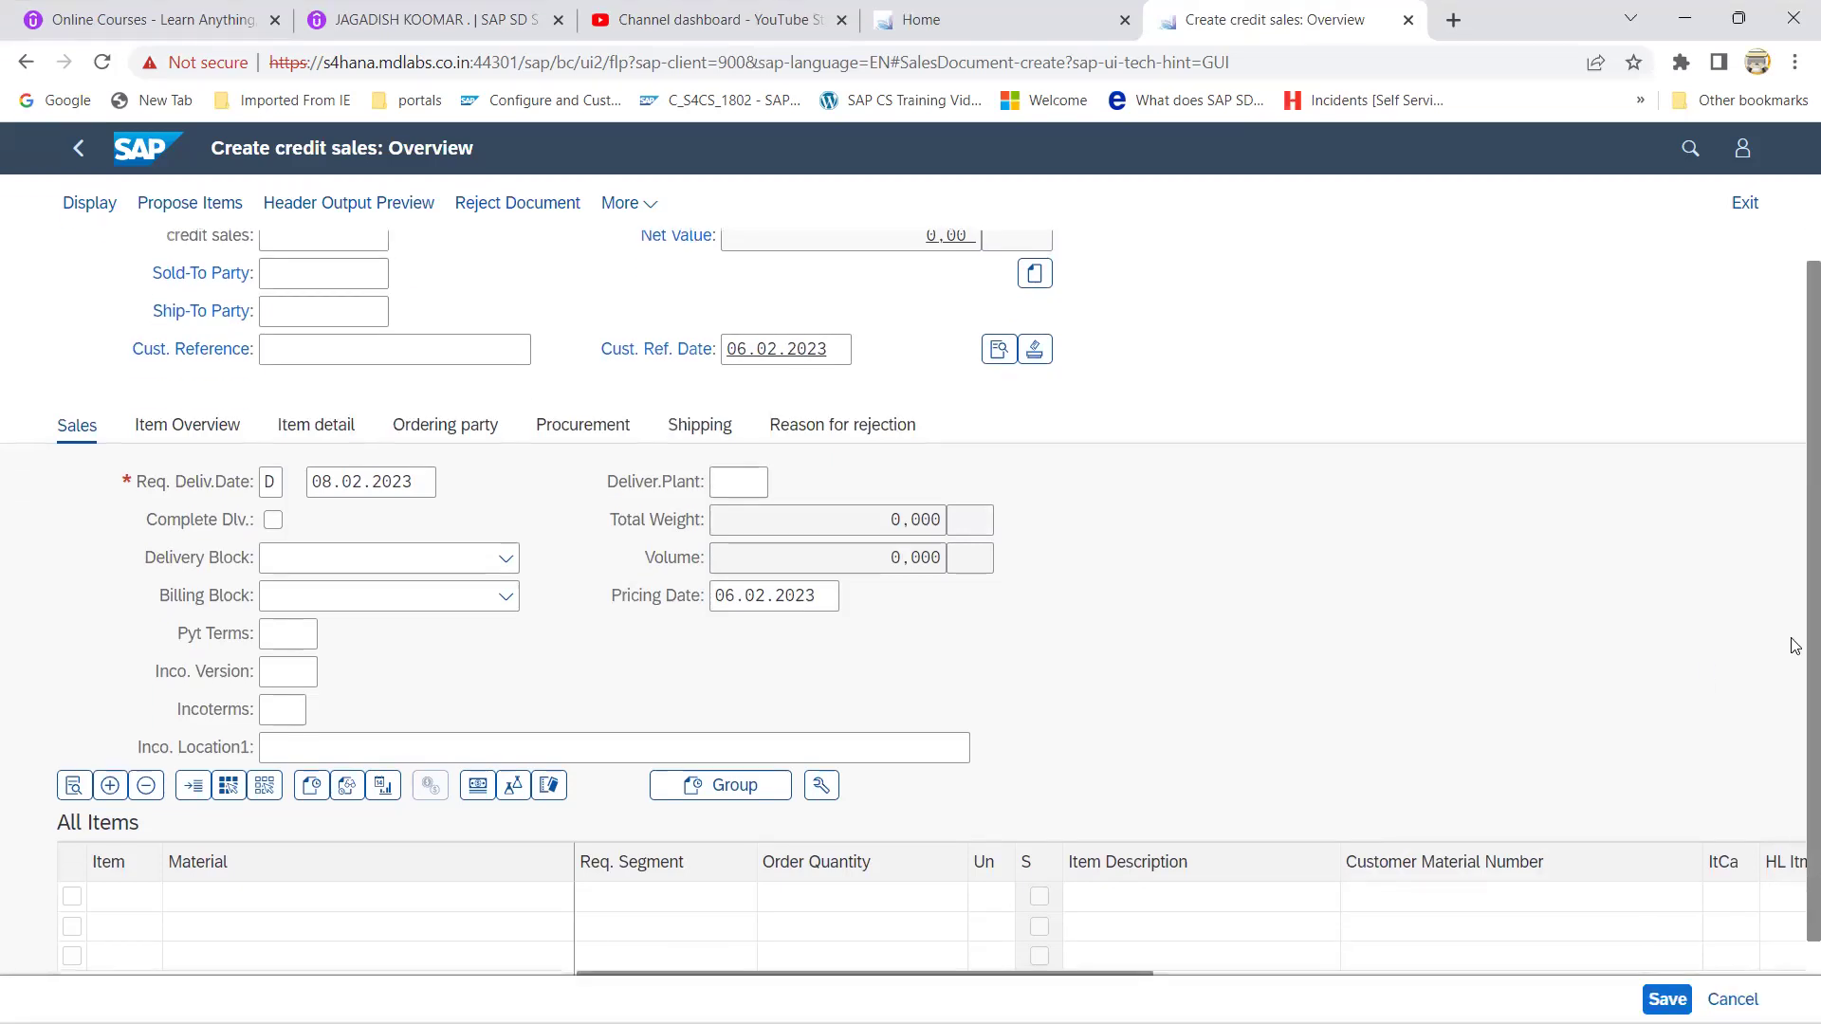
scroll(1796, 646, up, 1)
click(308, 306)
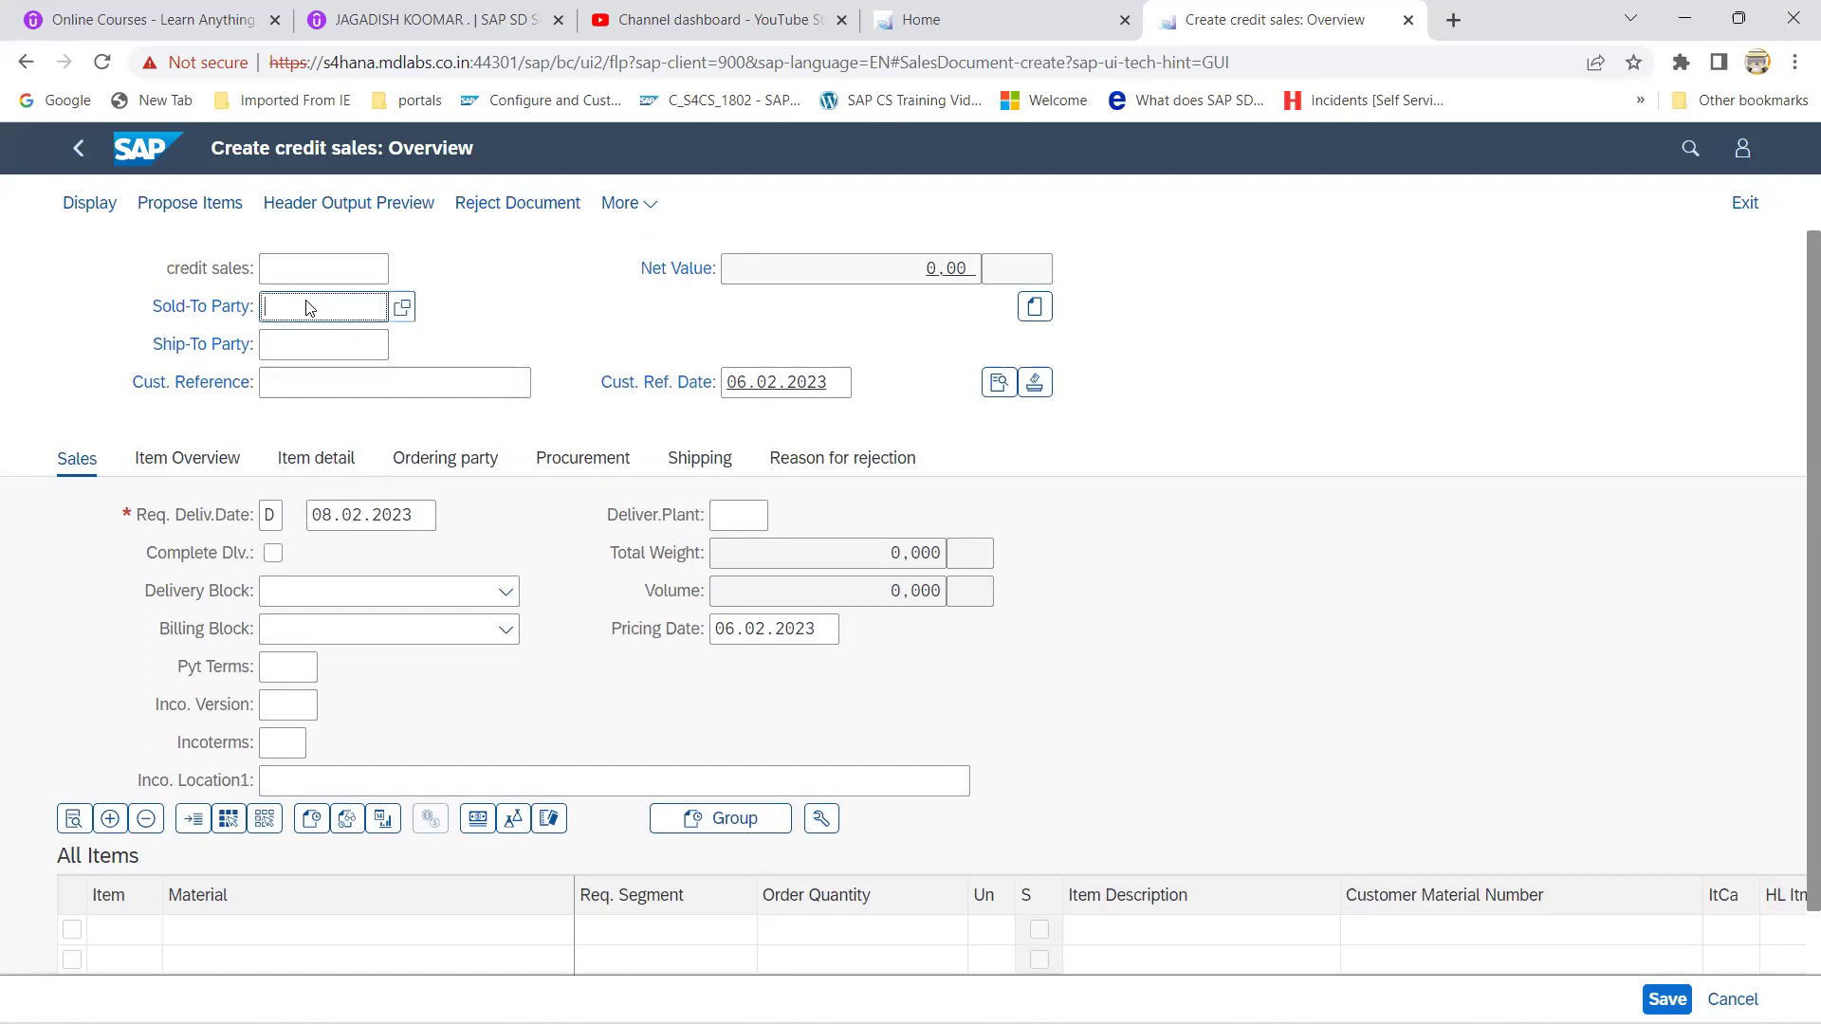
text(it102)
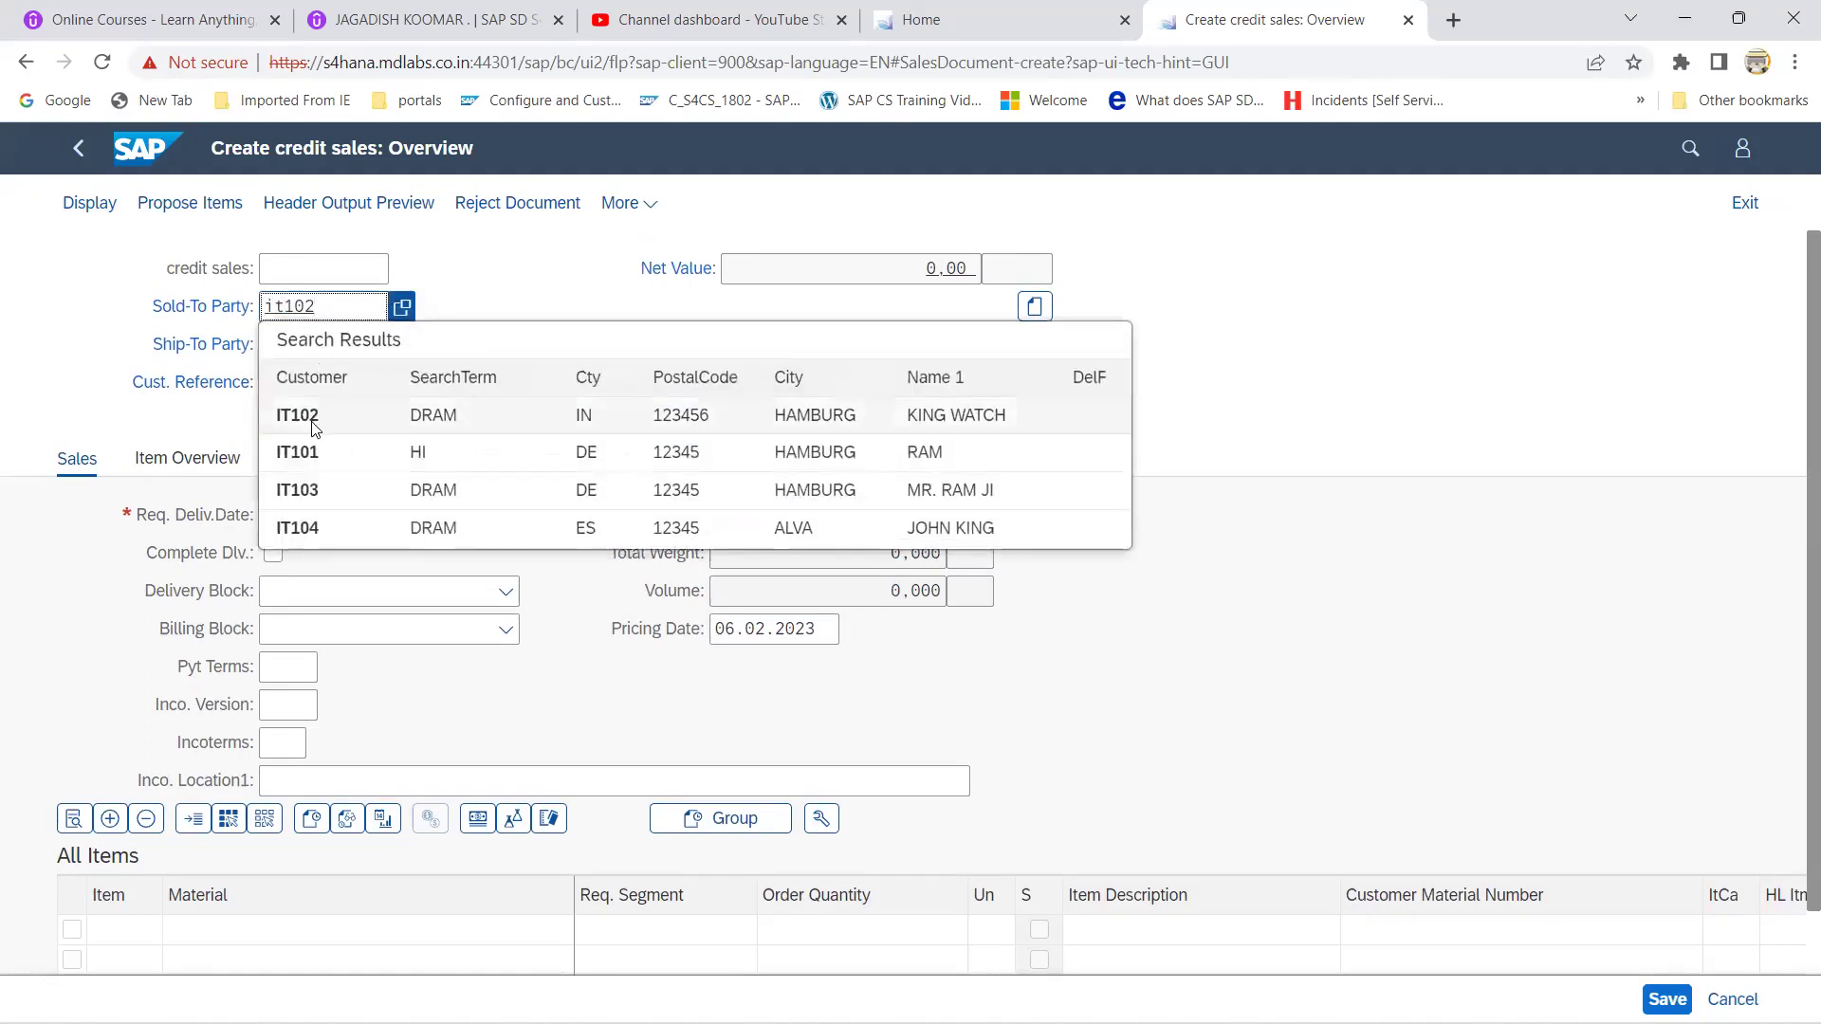
click(313, 411)
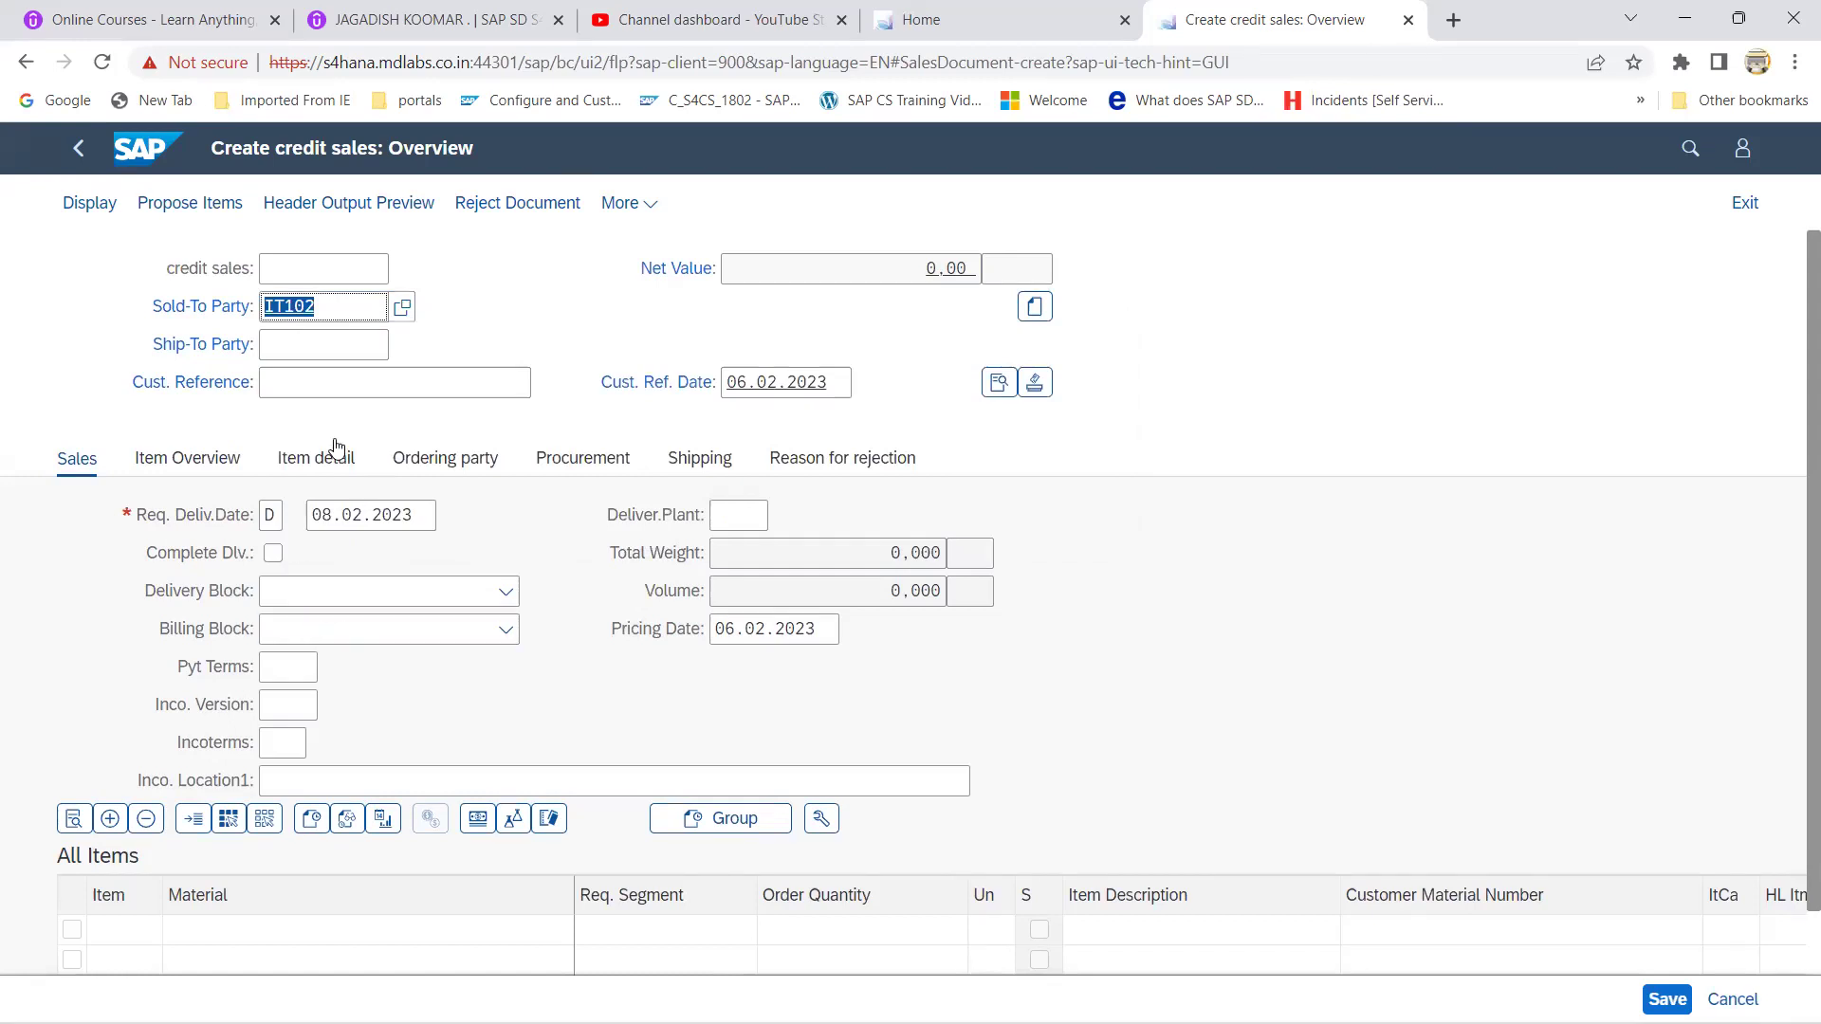
key(Return)
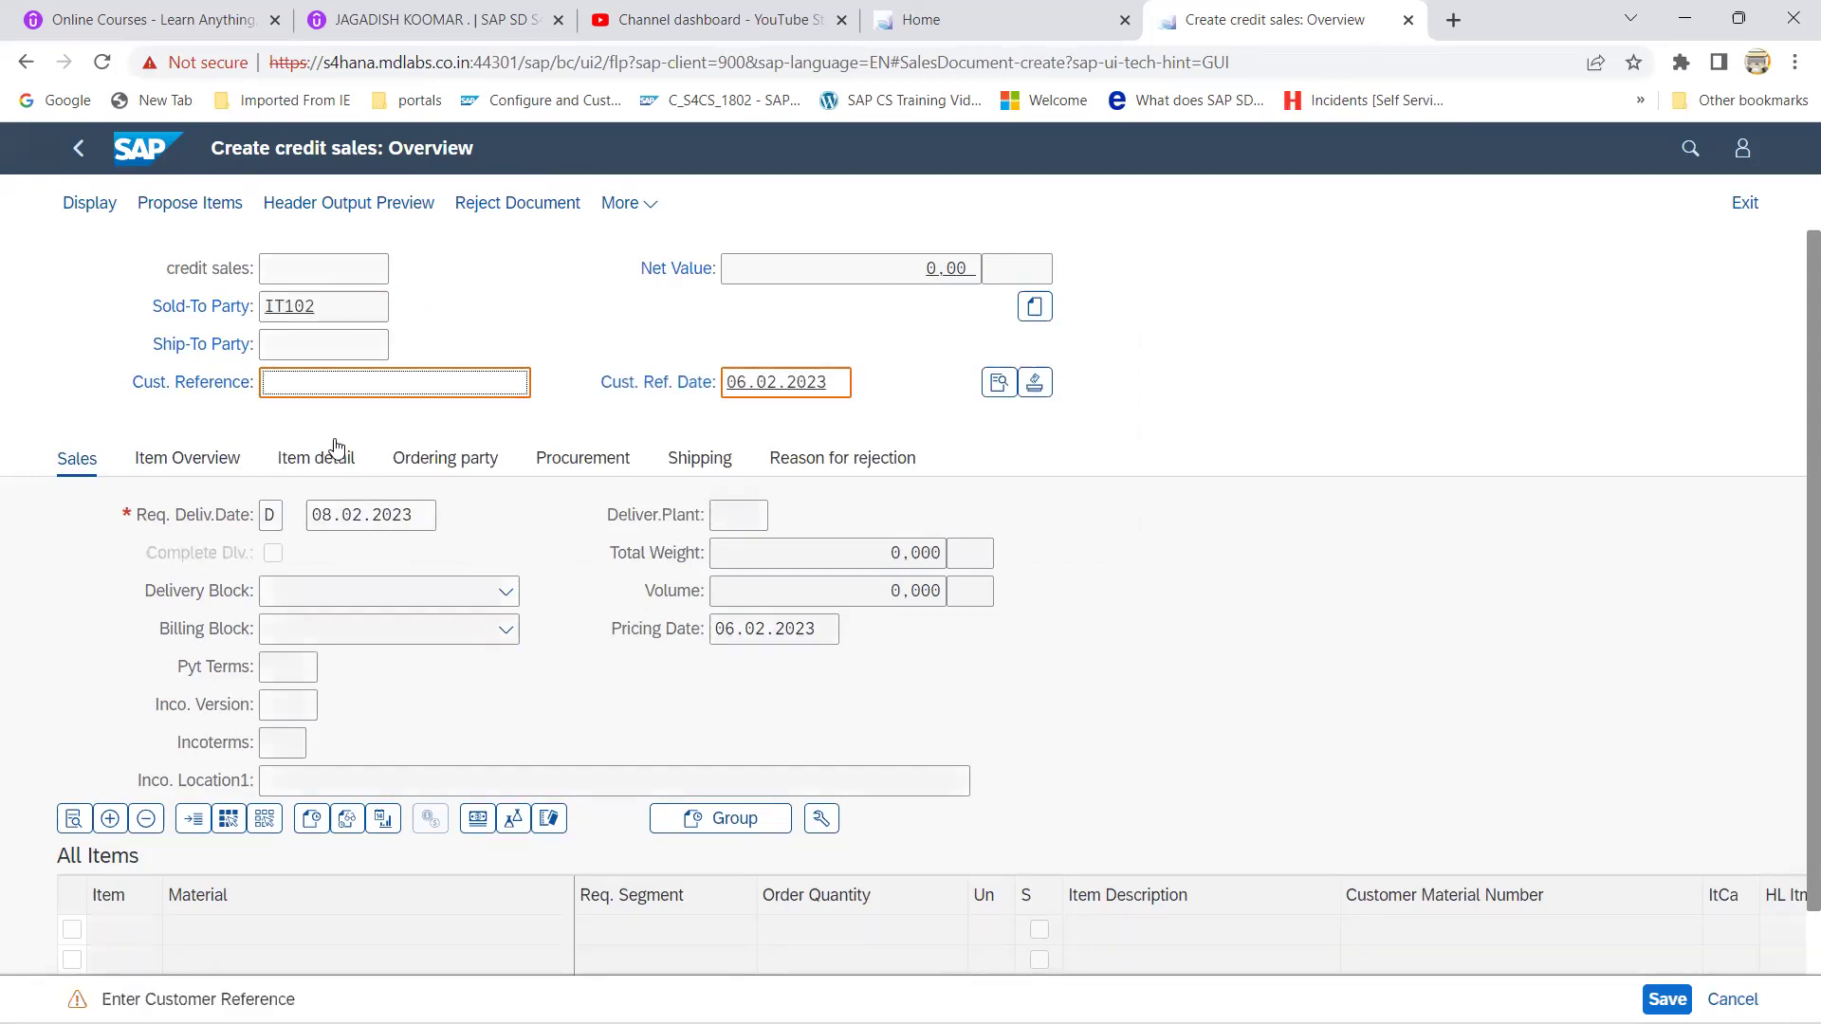
text(testOTConFlori)
key(Return)
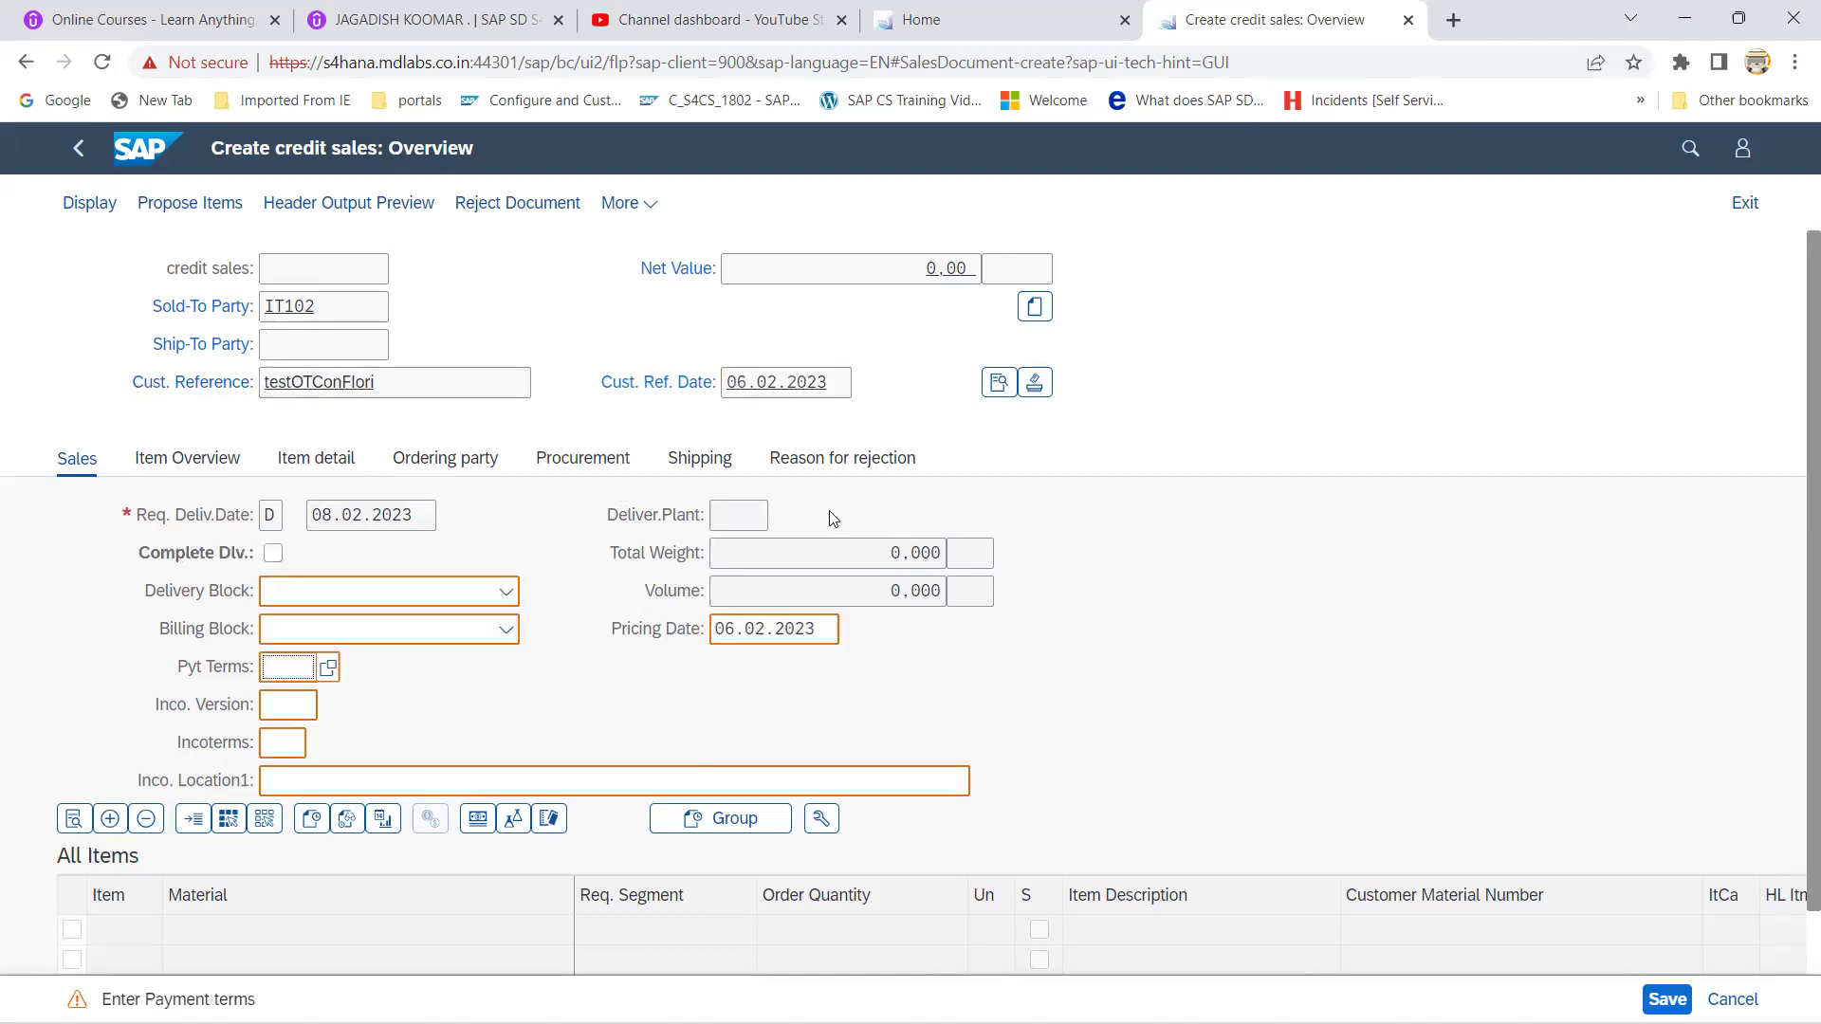
key(Return)
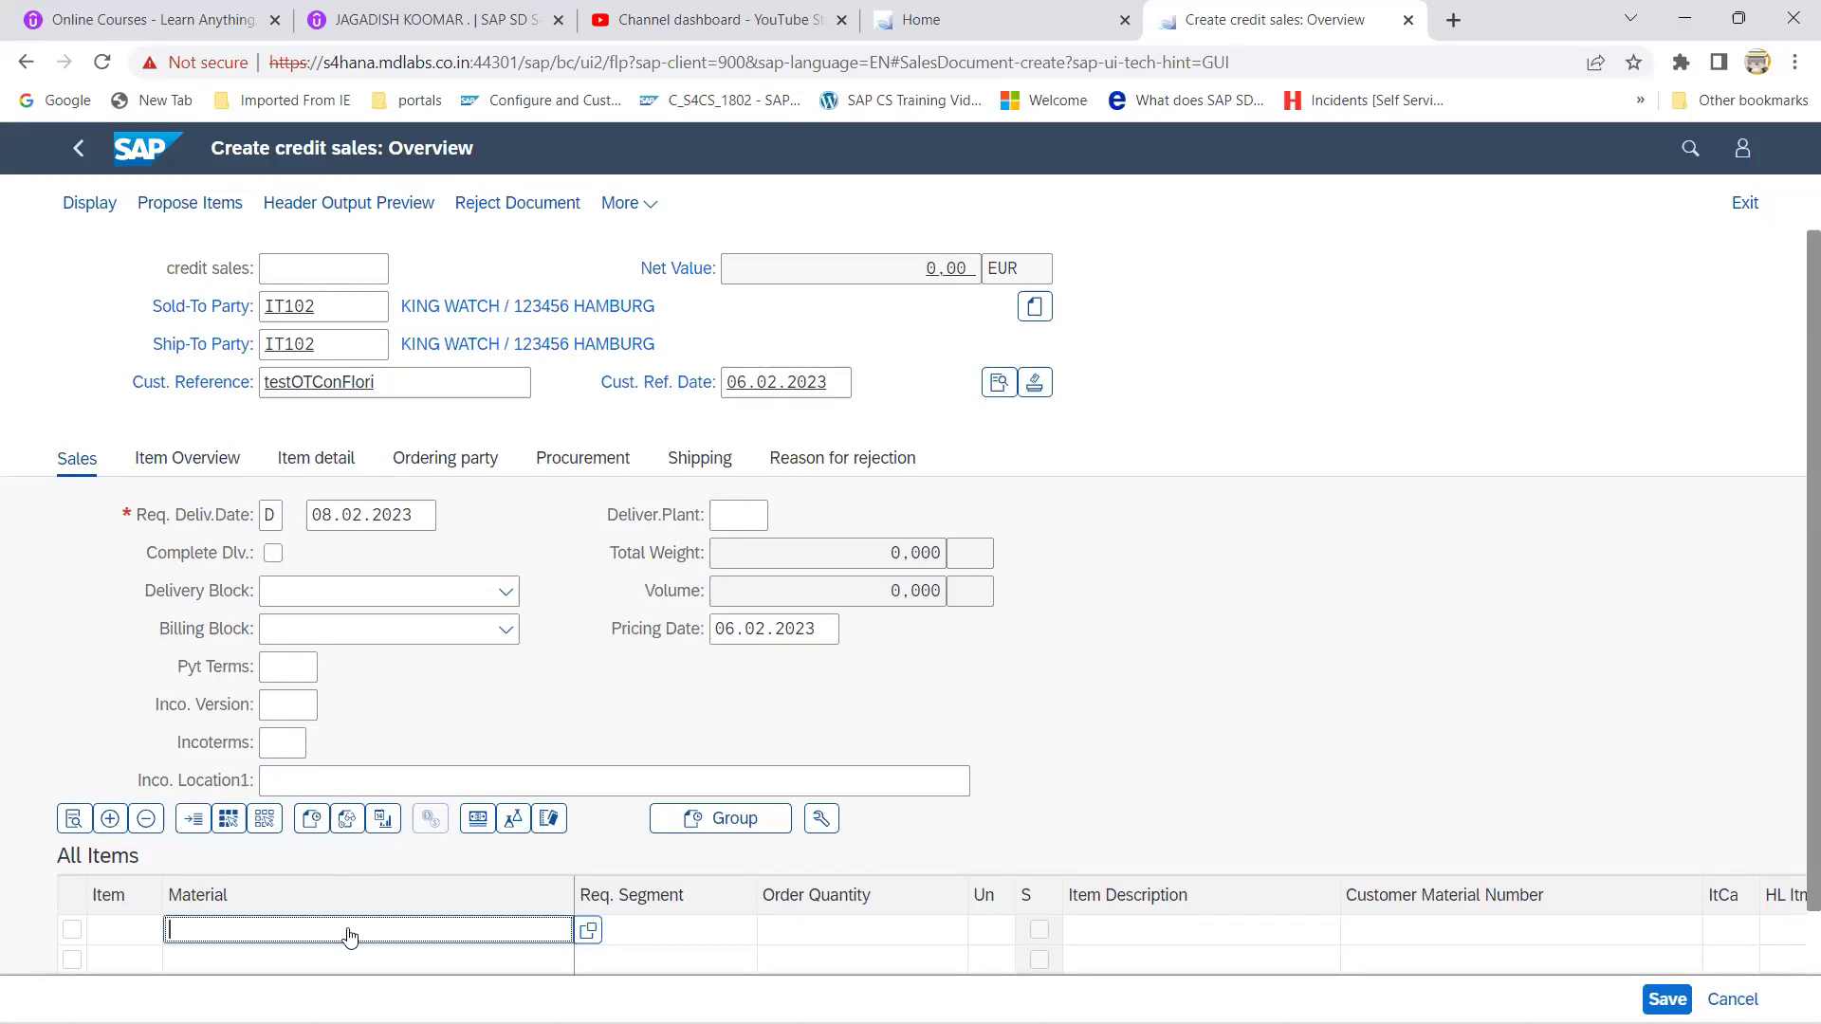
Step: Add material 113 with order quantity 1 and price the item
text(113)
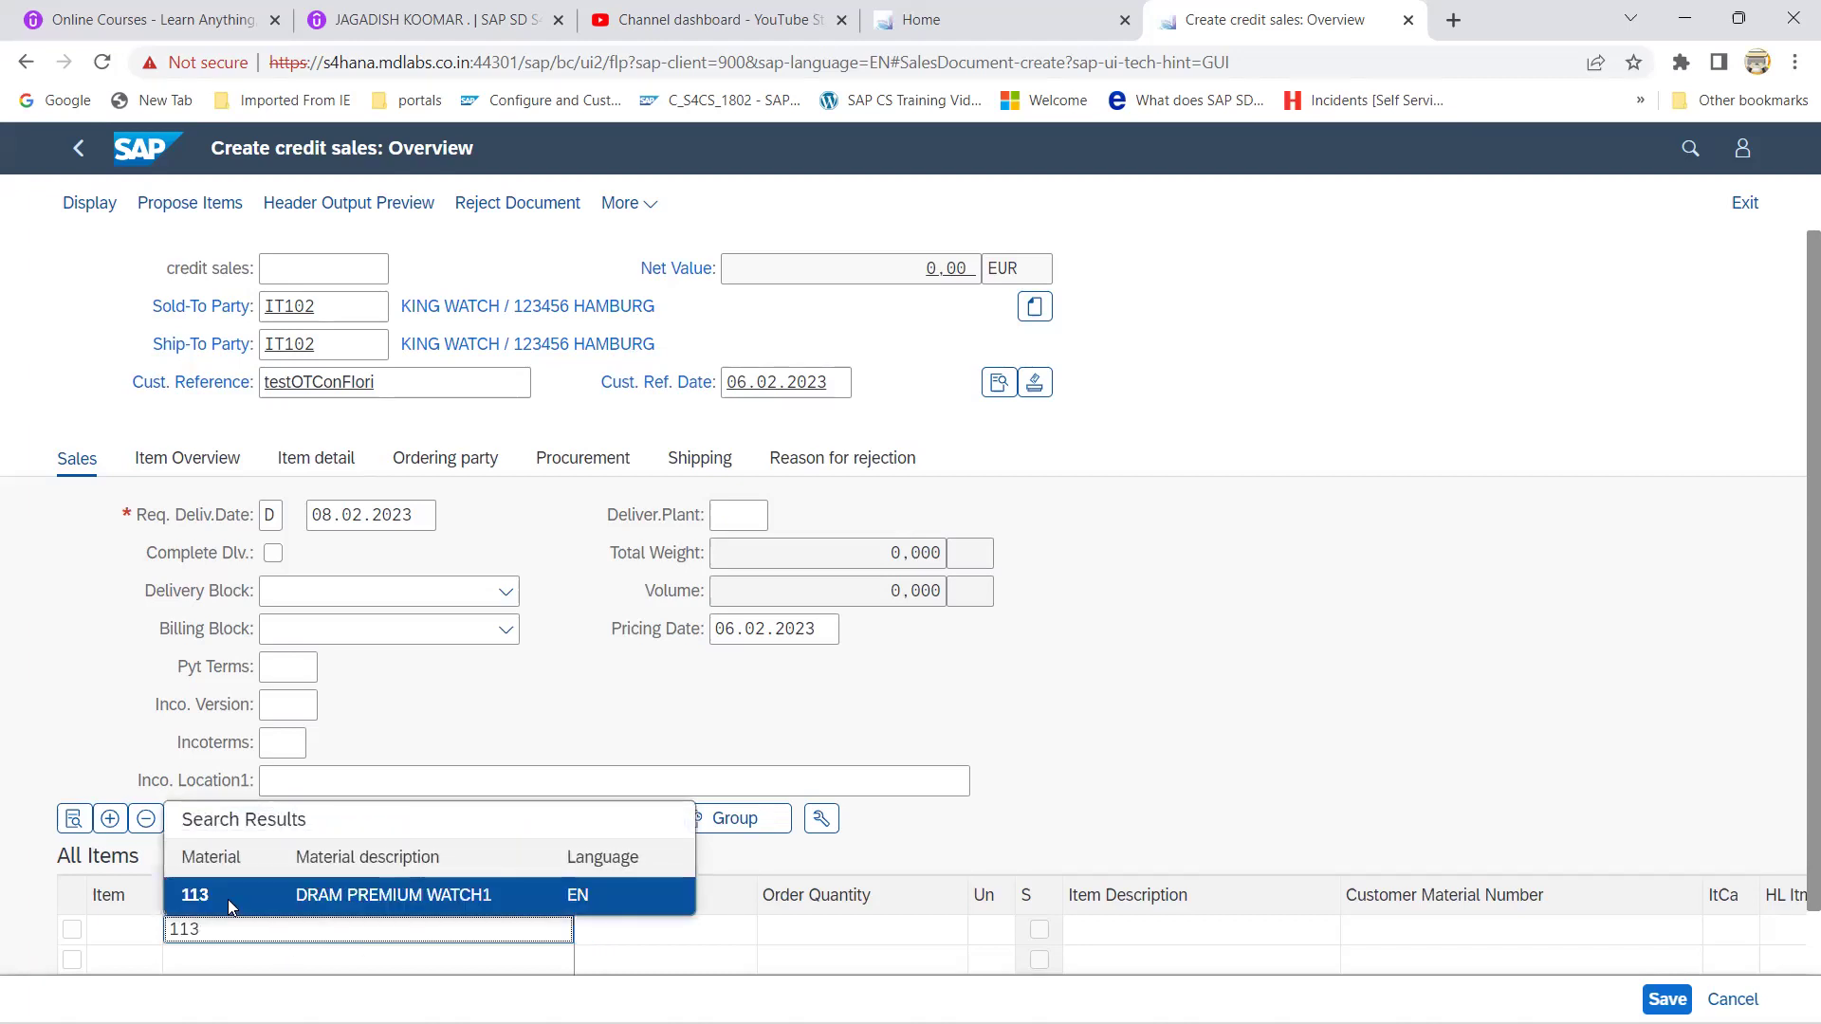
click(227, 897)
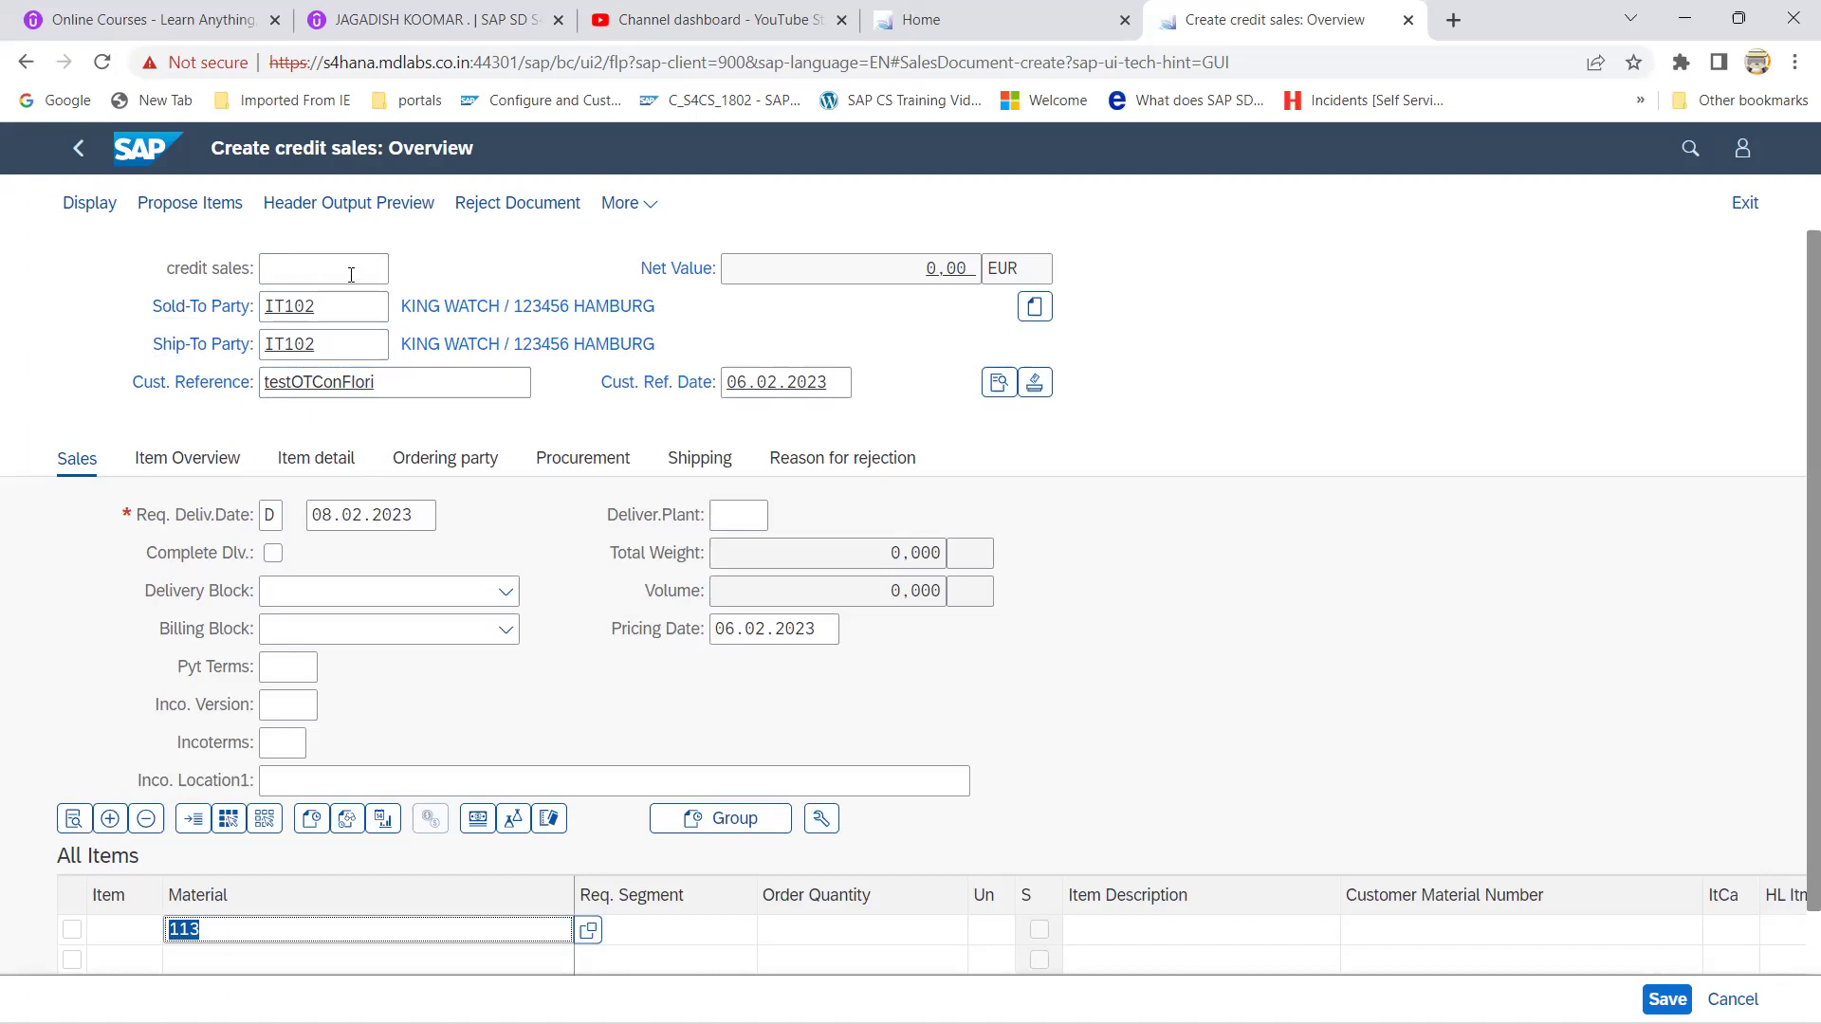
click(859, 934)
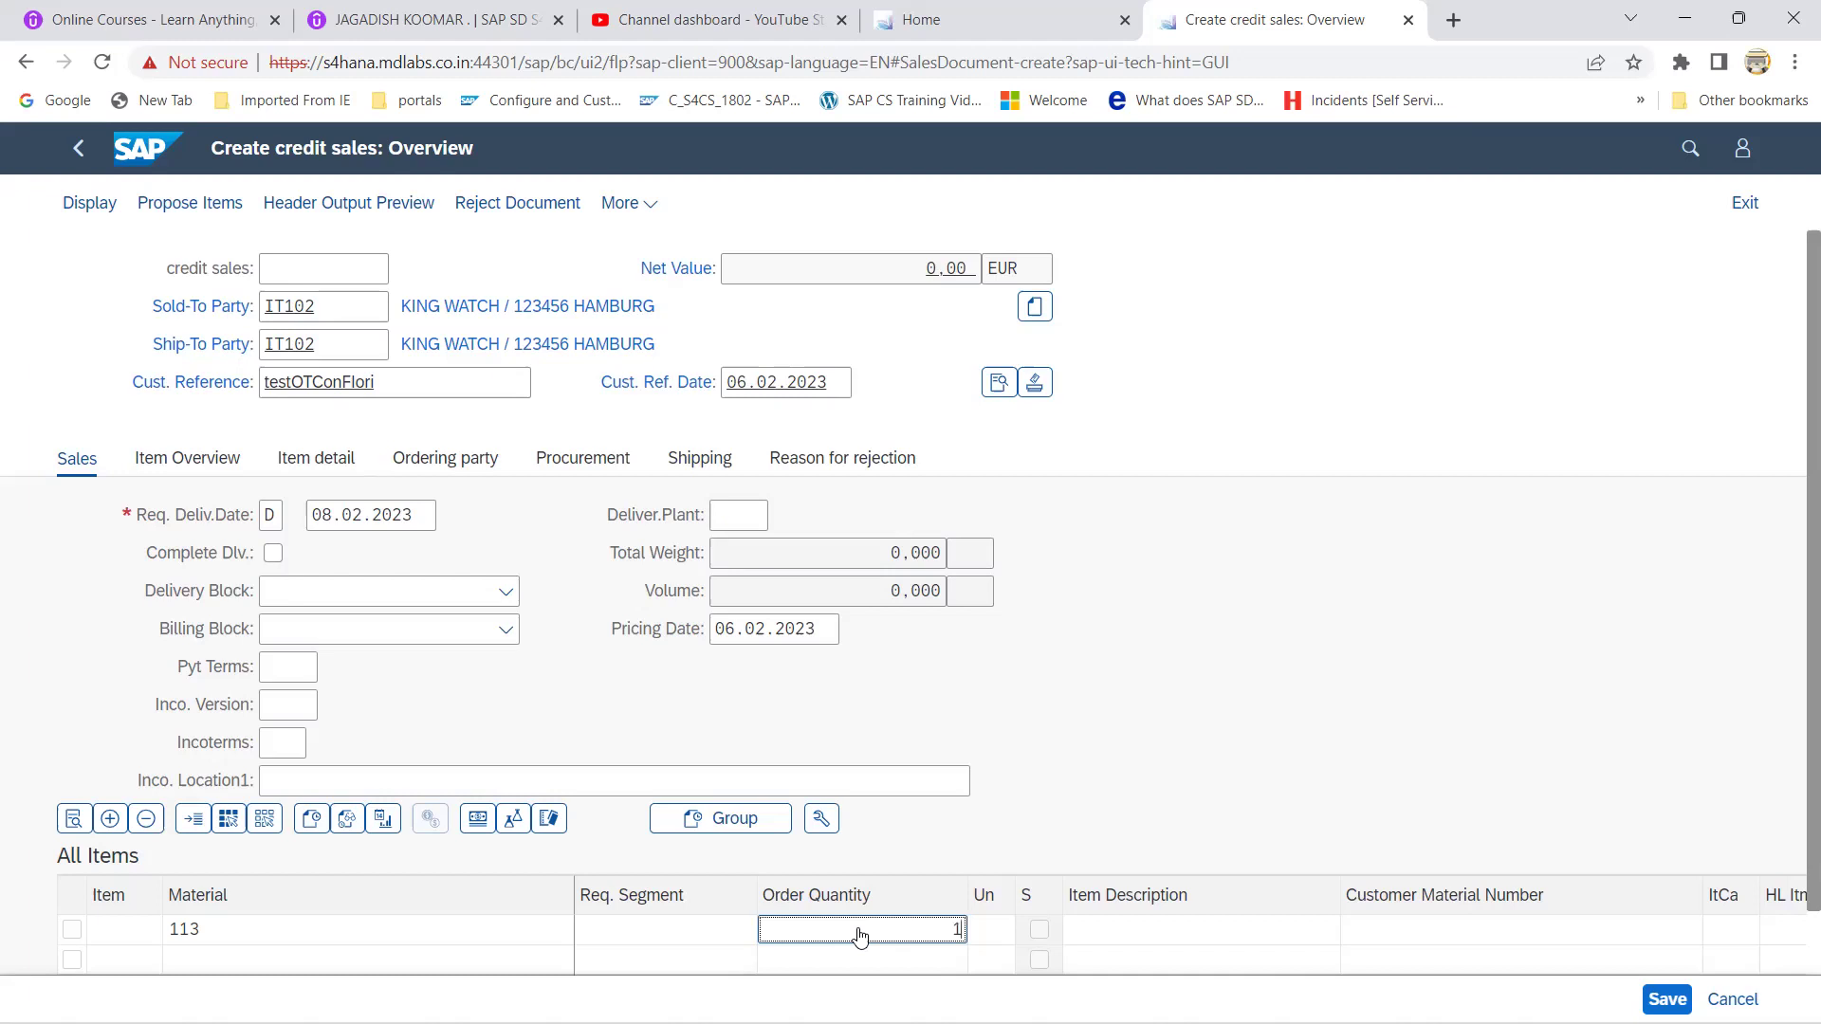
key(Return)
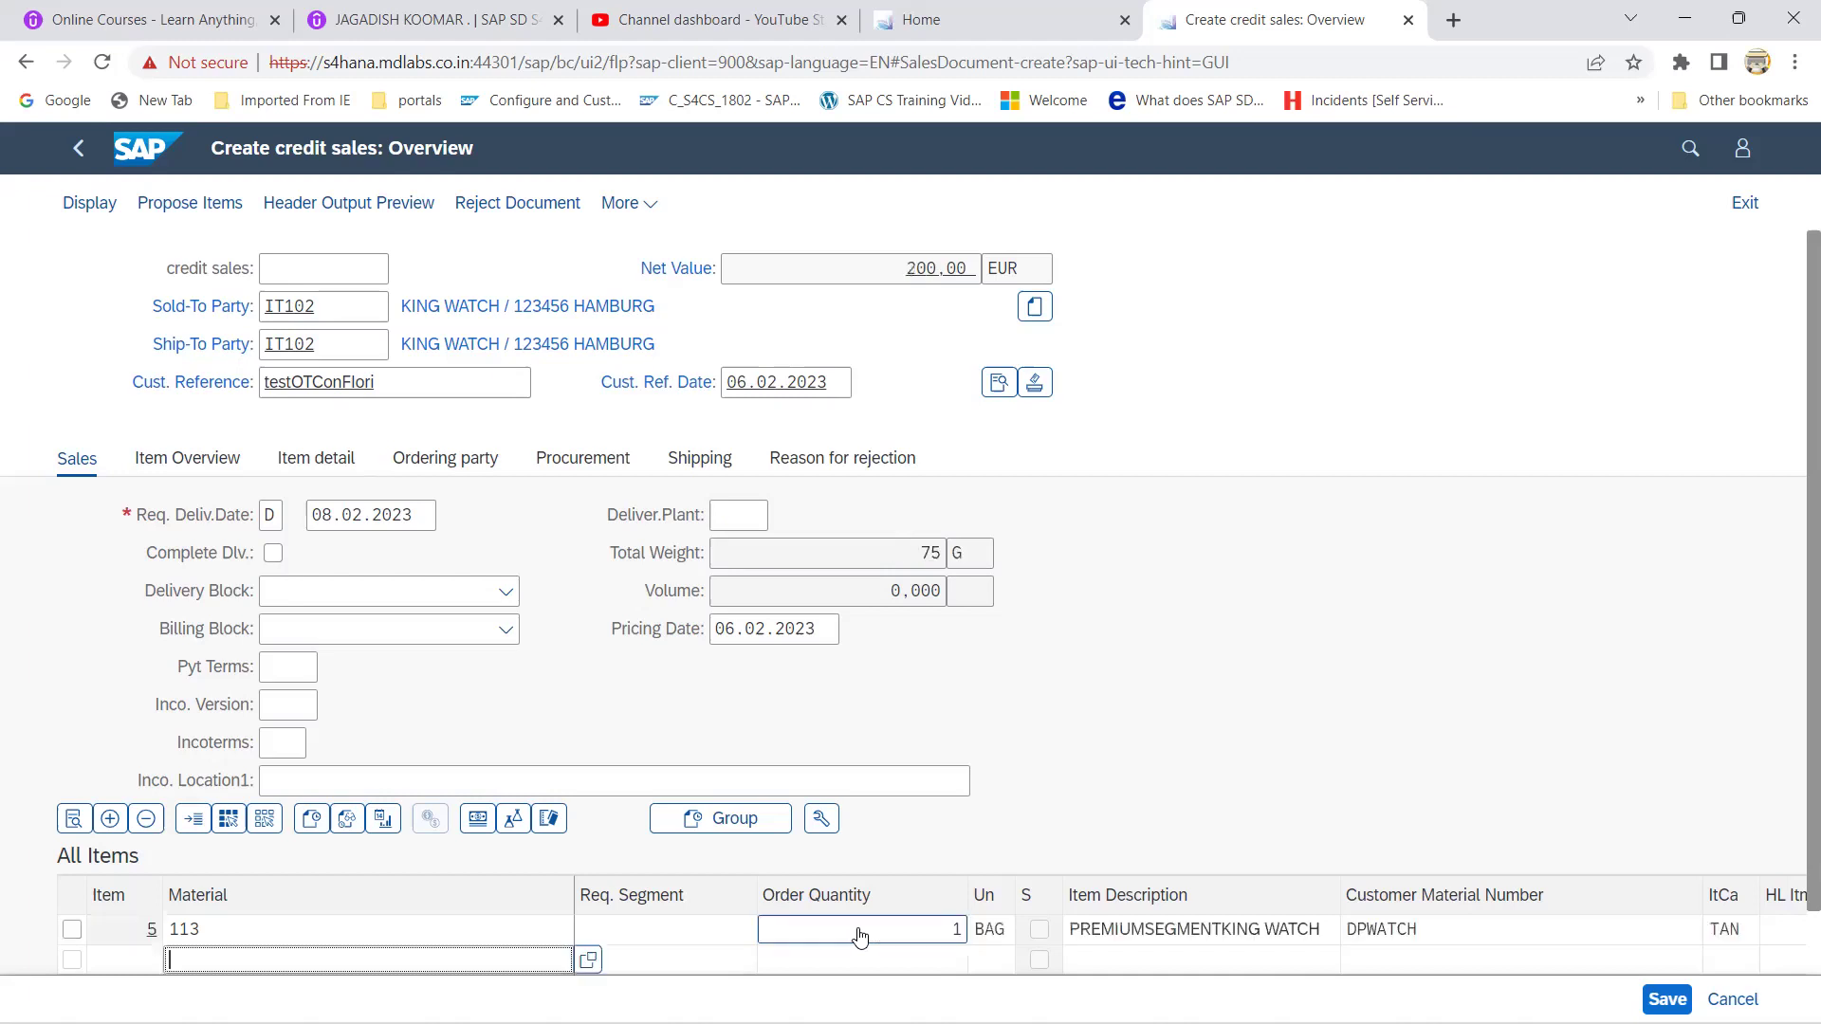
Step: In the header billing data, enter Incoterms FOB, location hamburg and payment terms 0005
click(996, 384)
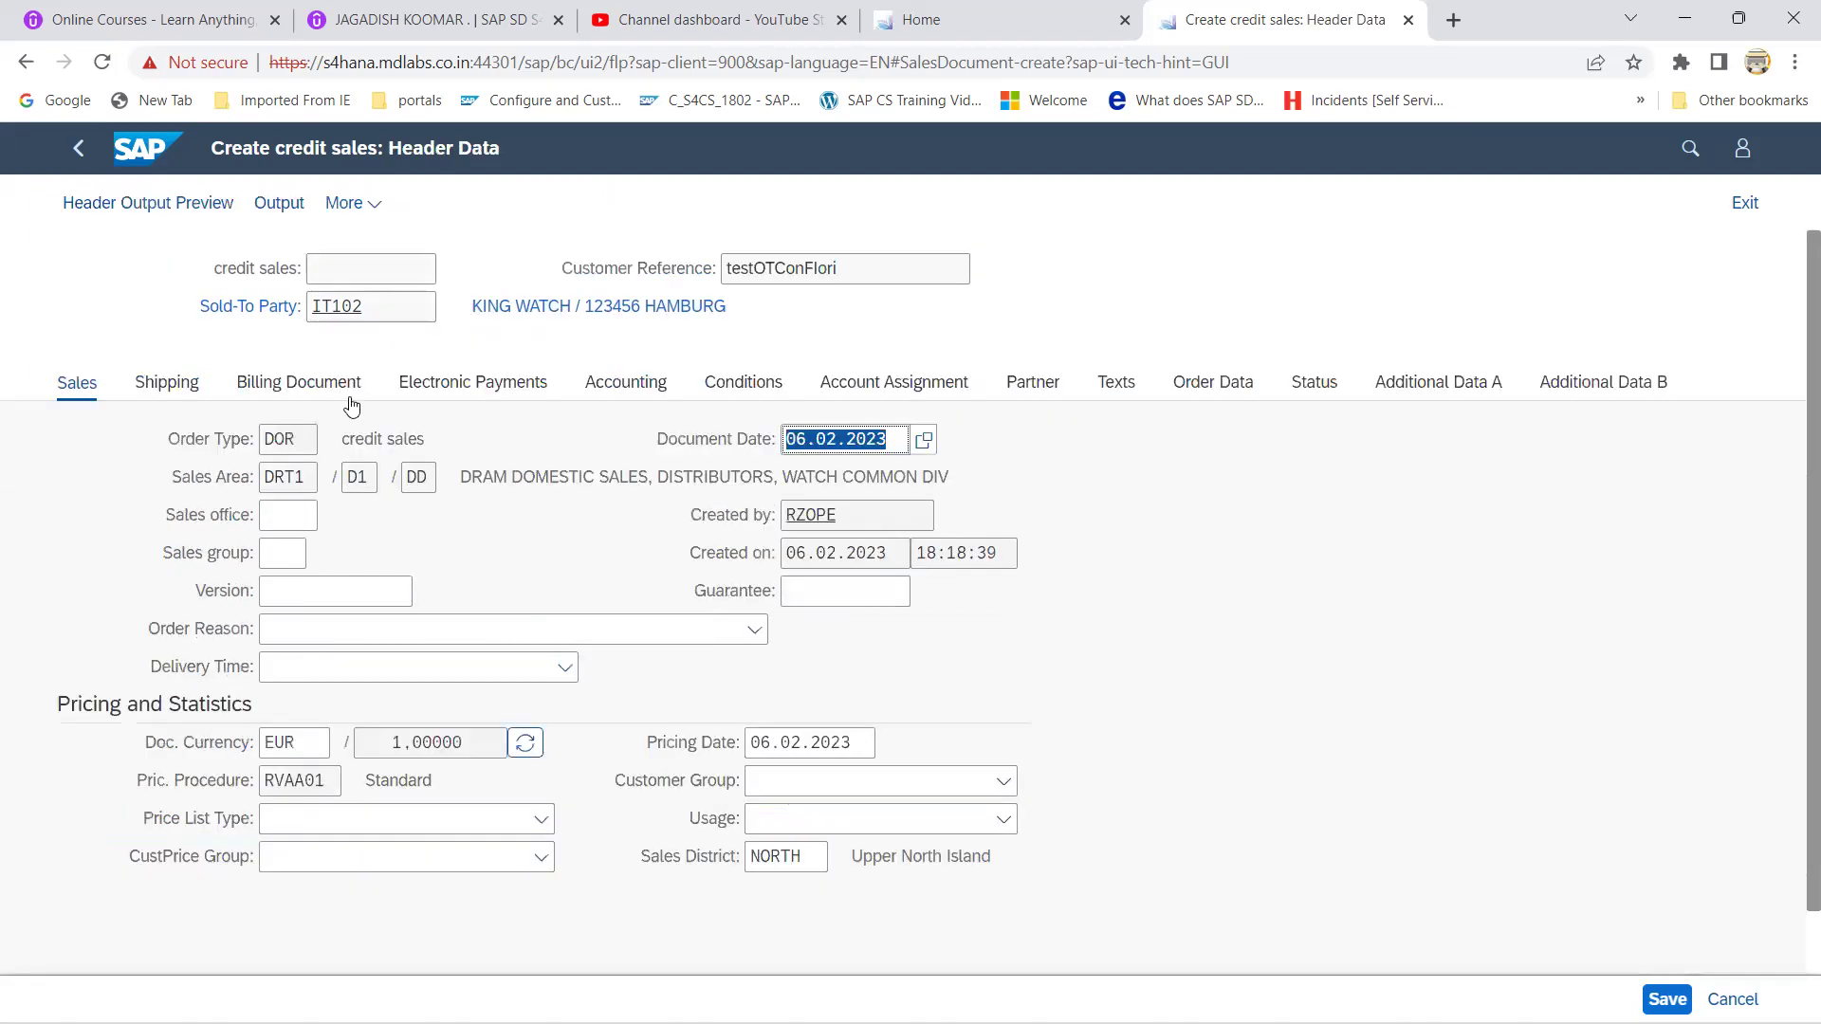
click(322, 387)
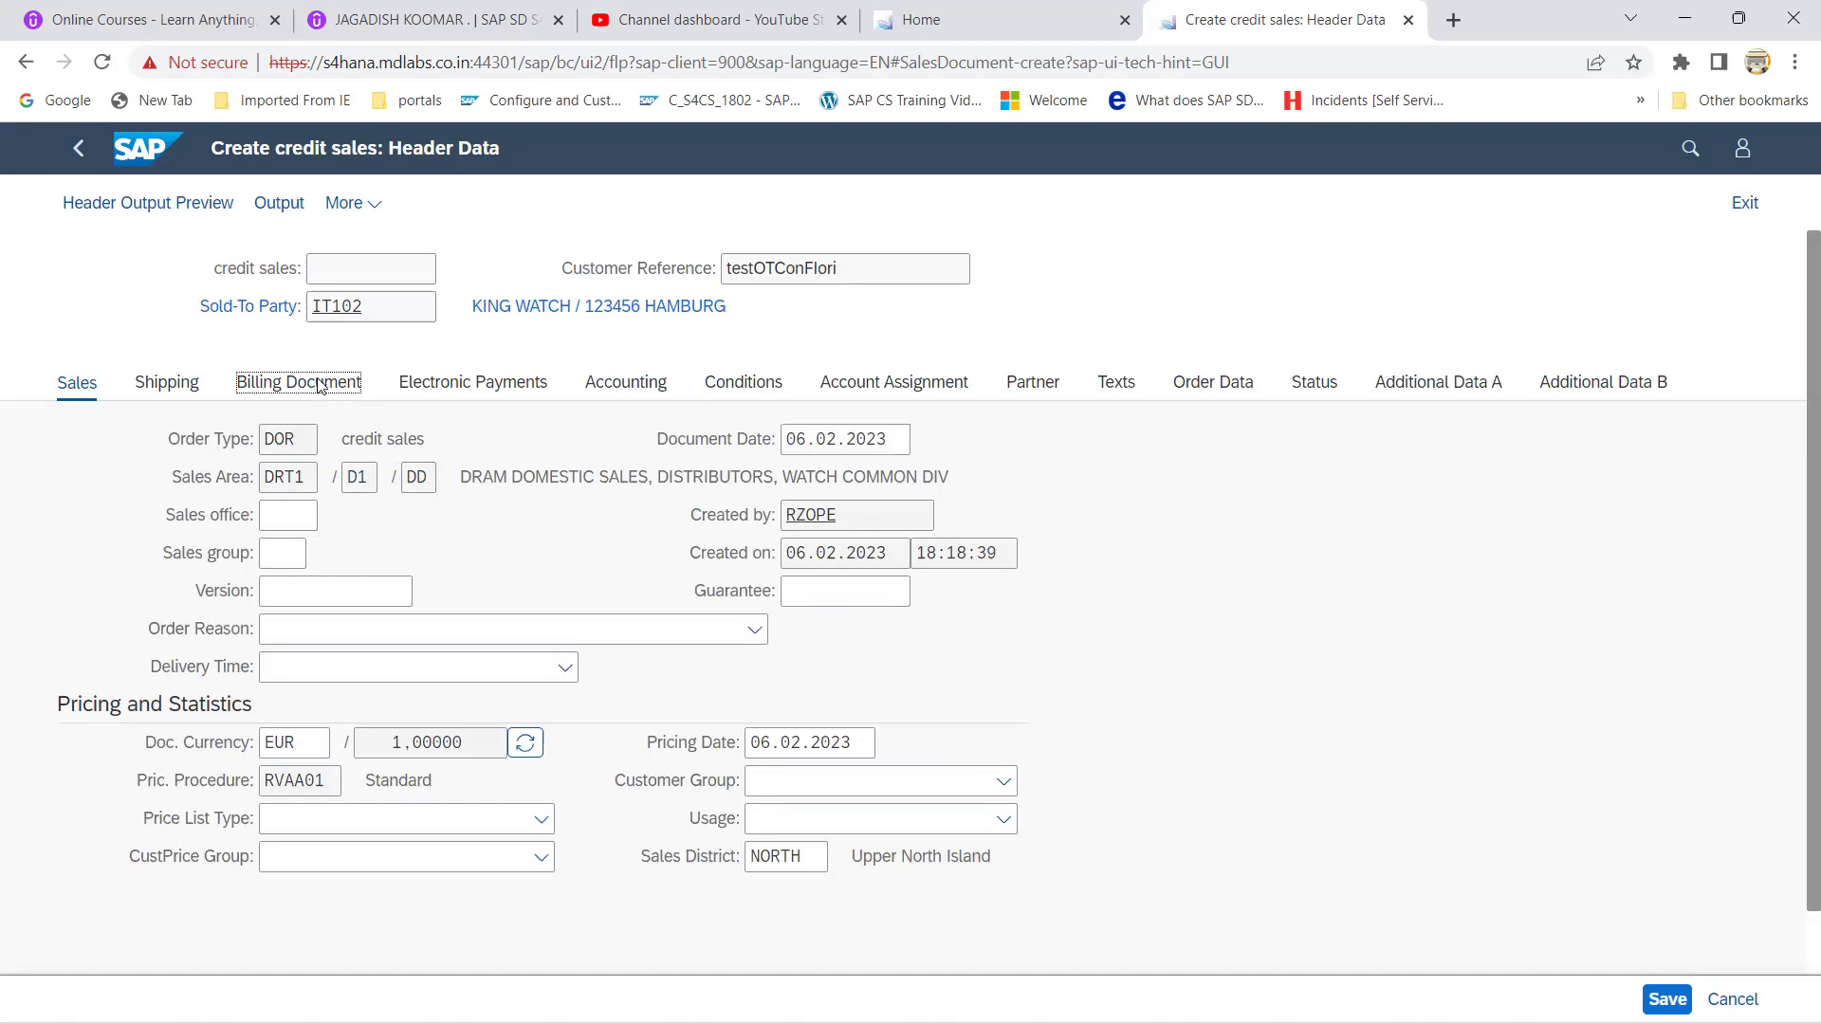
click(349, 552)
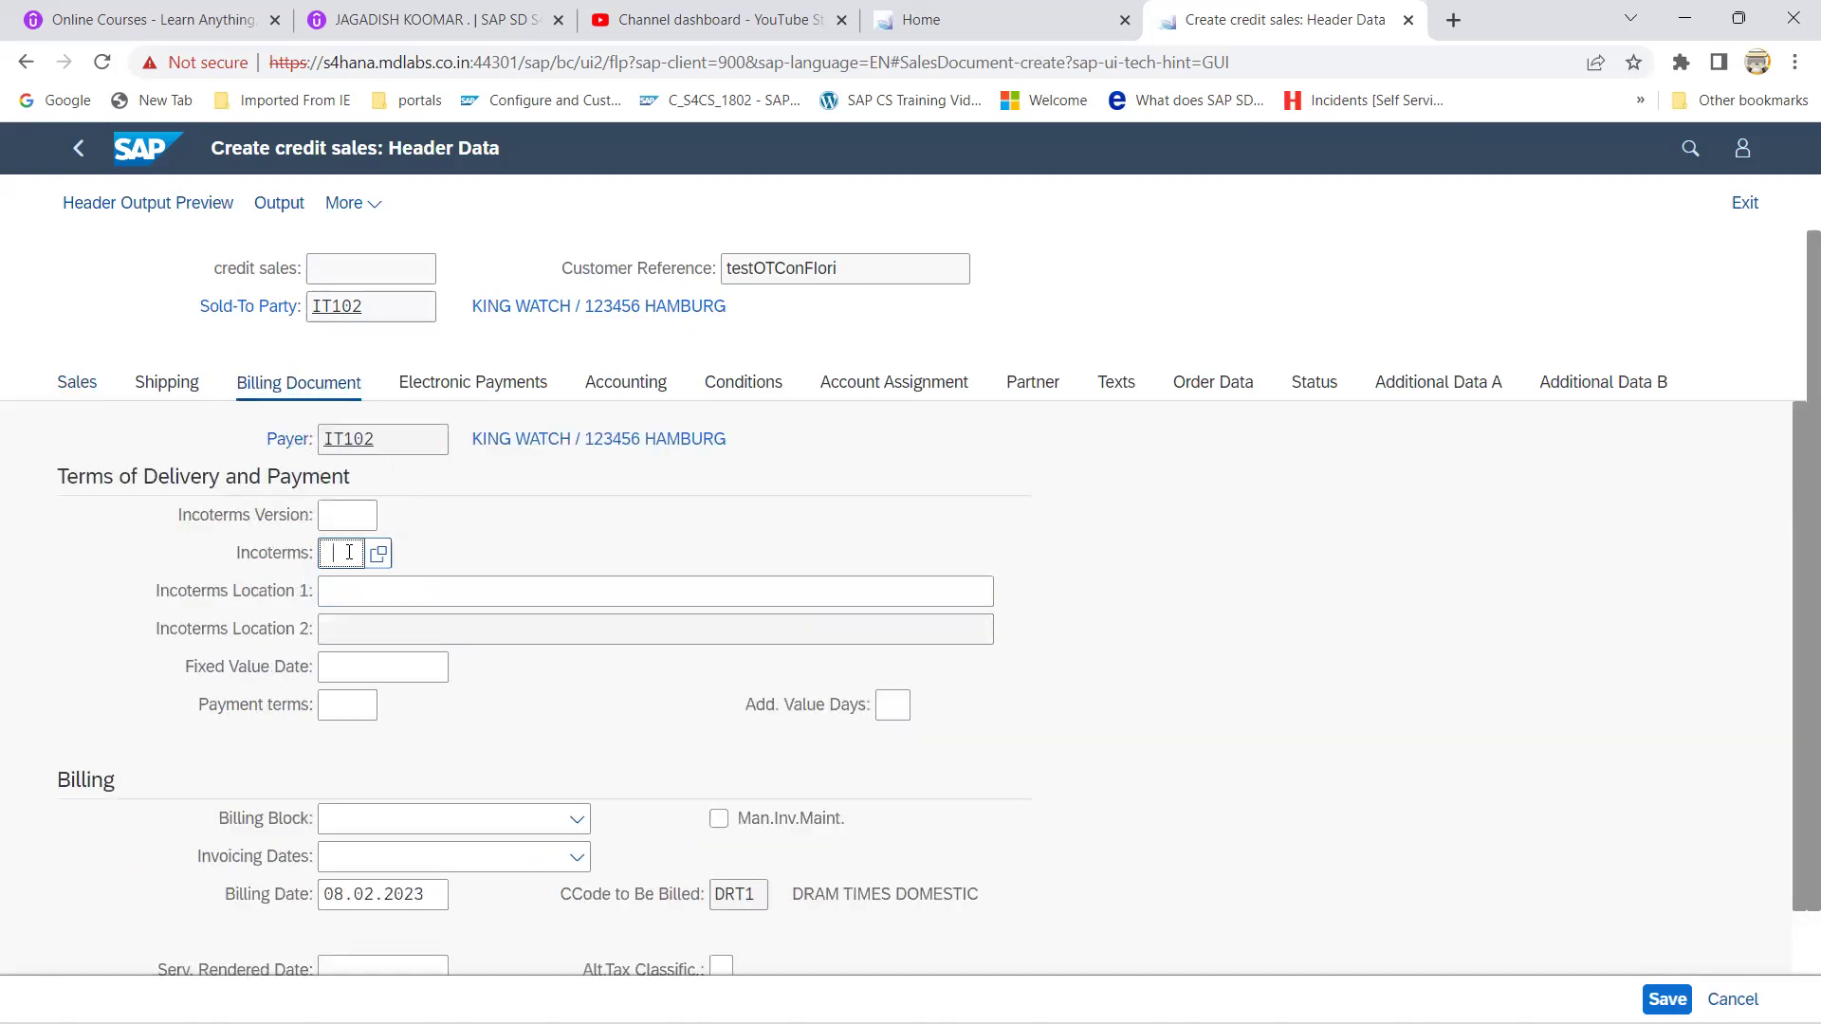
text(fob)
key(Tab)
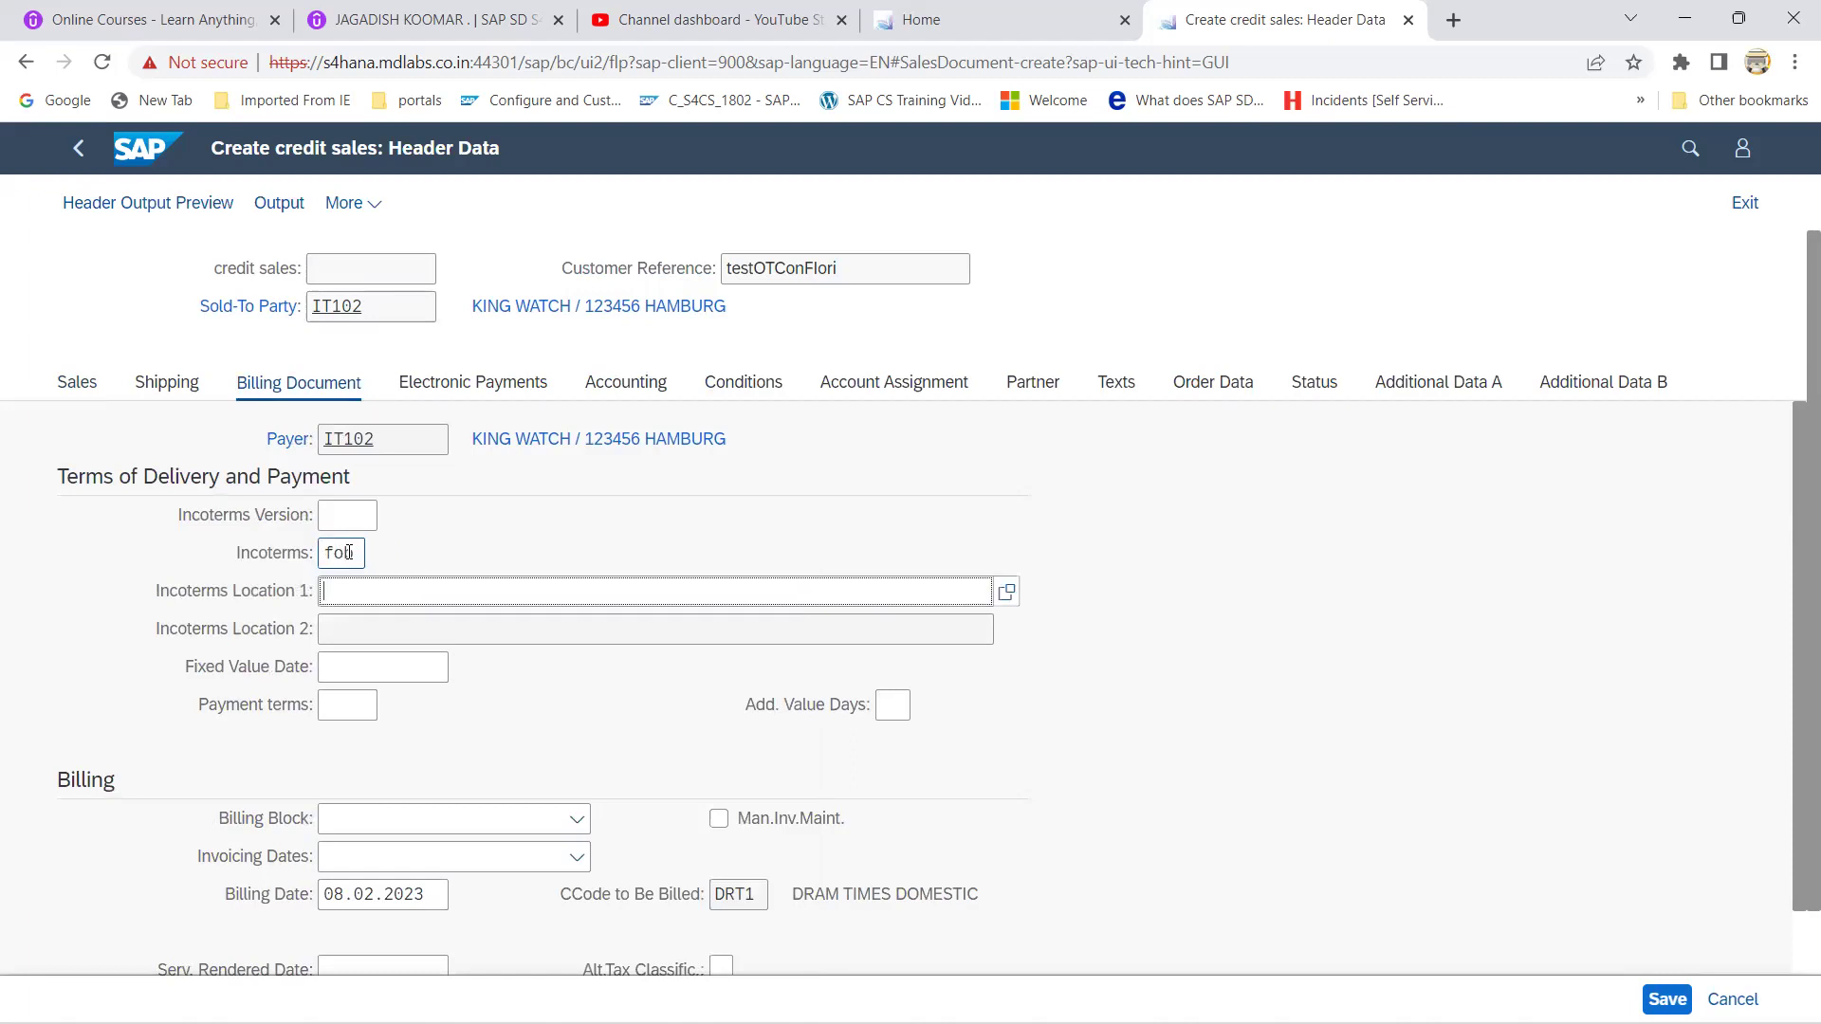
text(hamburg)
key(Return)
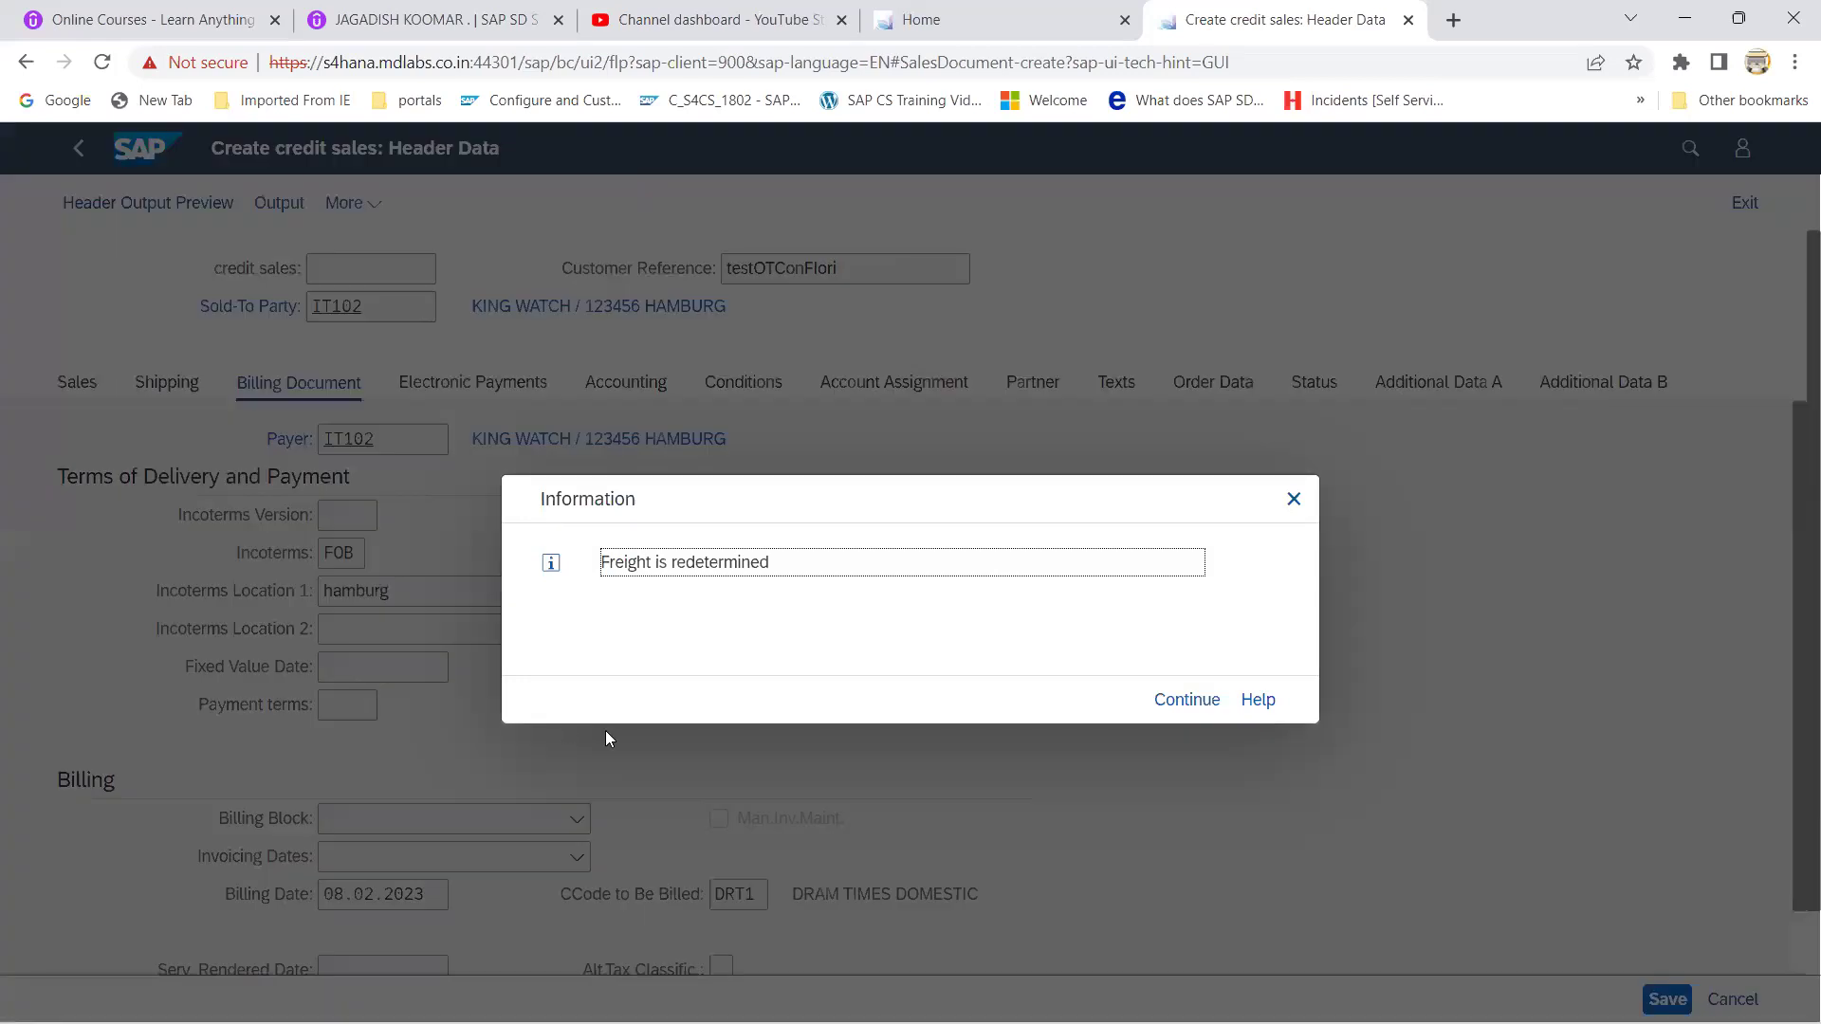
key(Return)
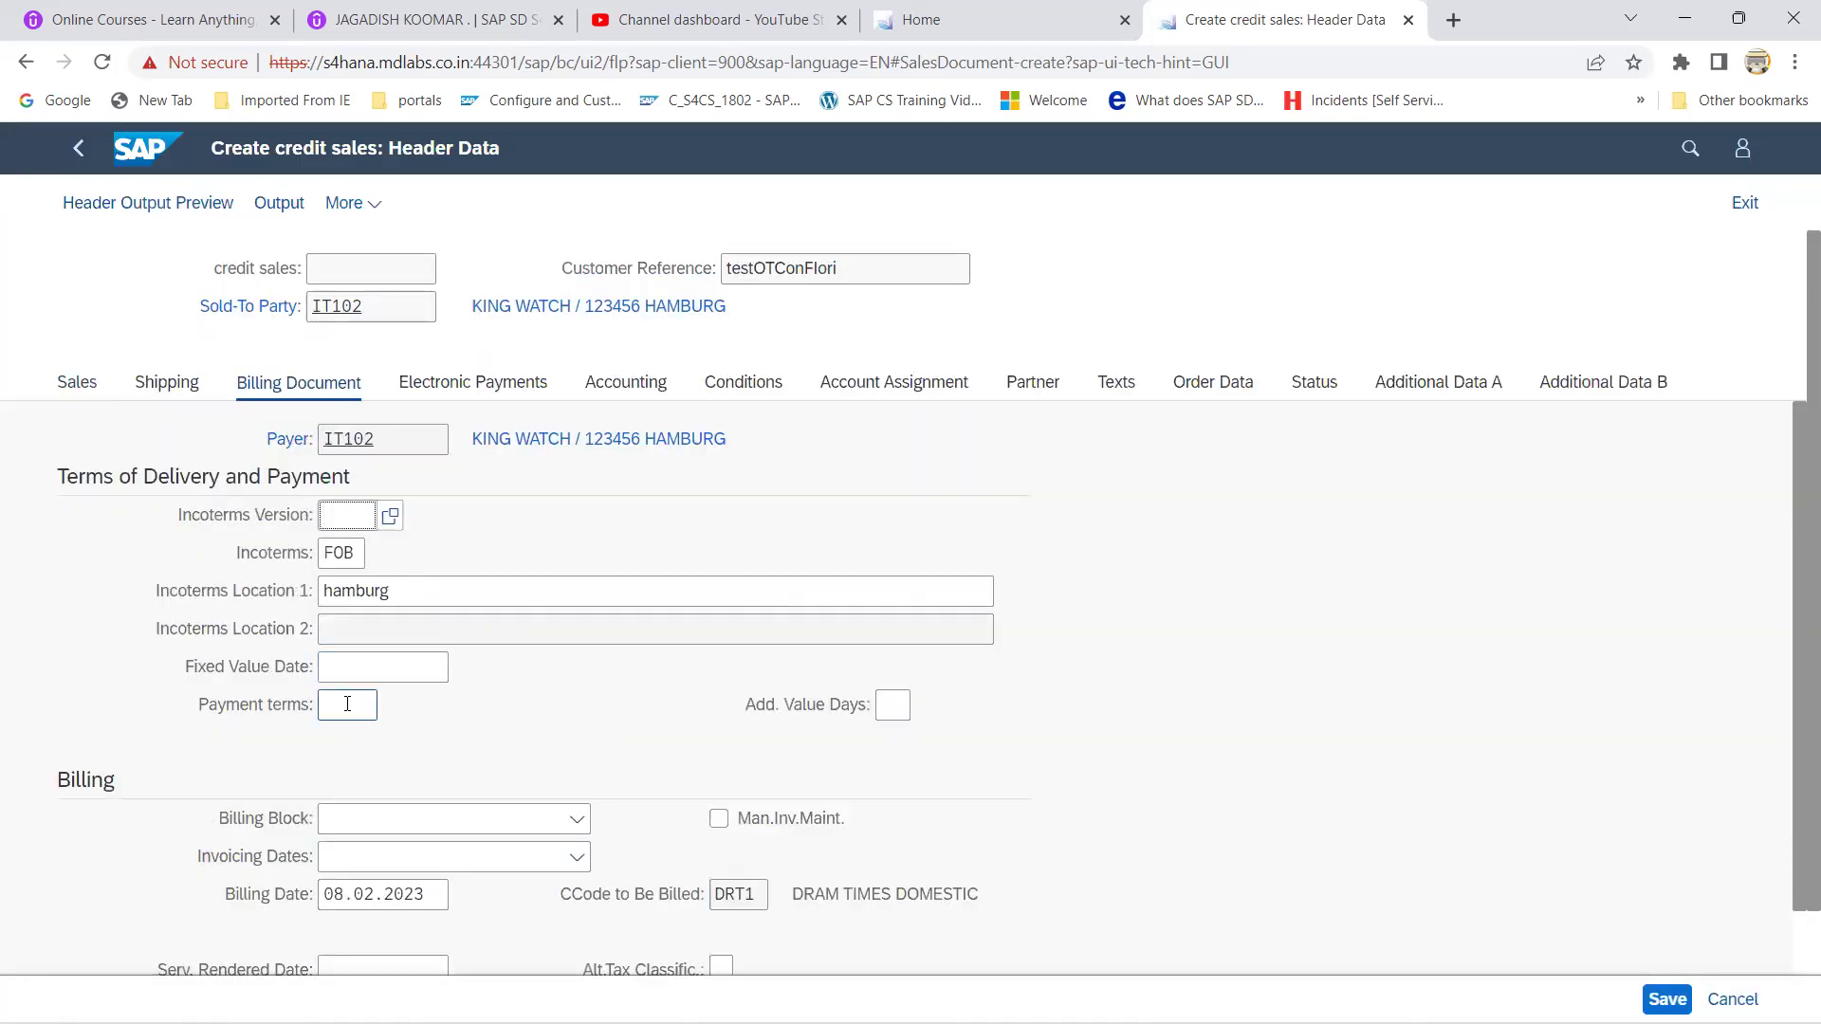
click(347, 705)
text(0005)
key(Return)
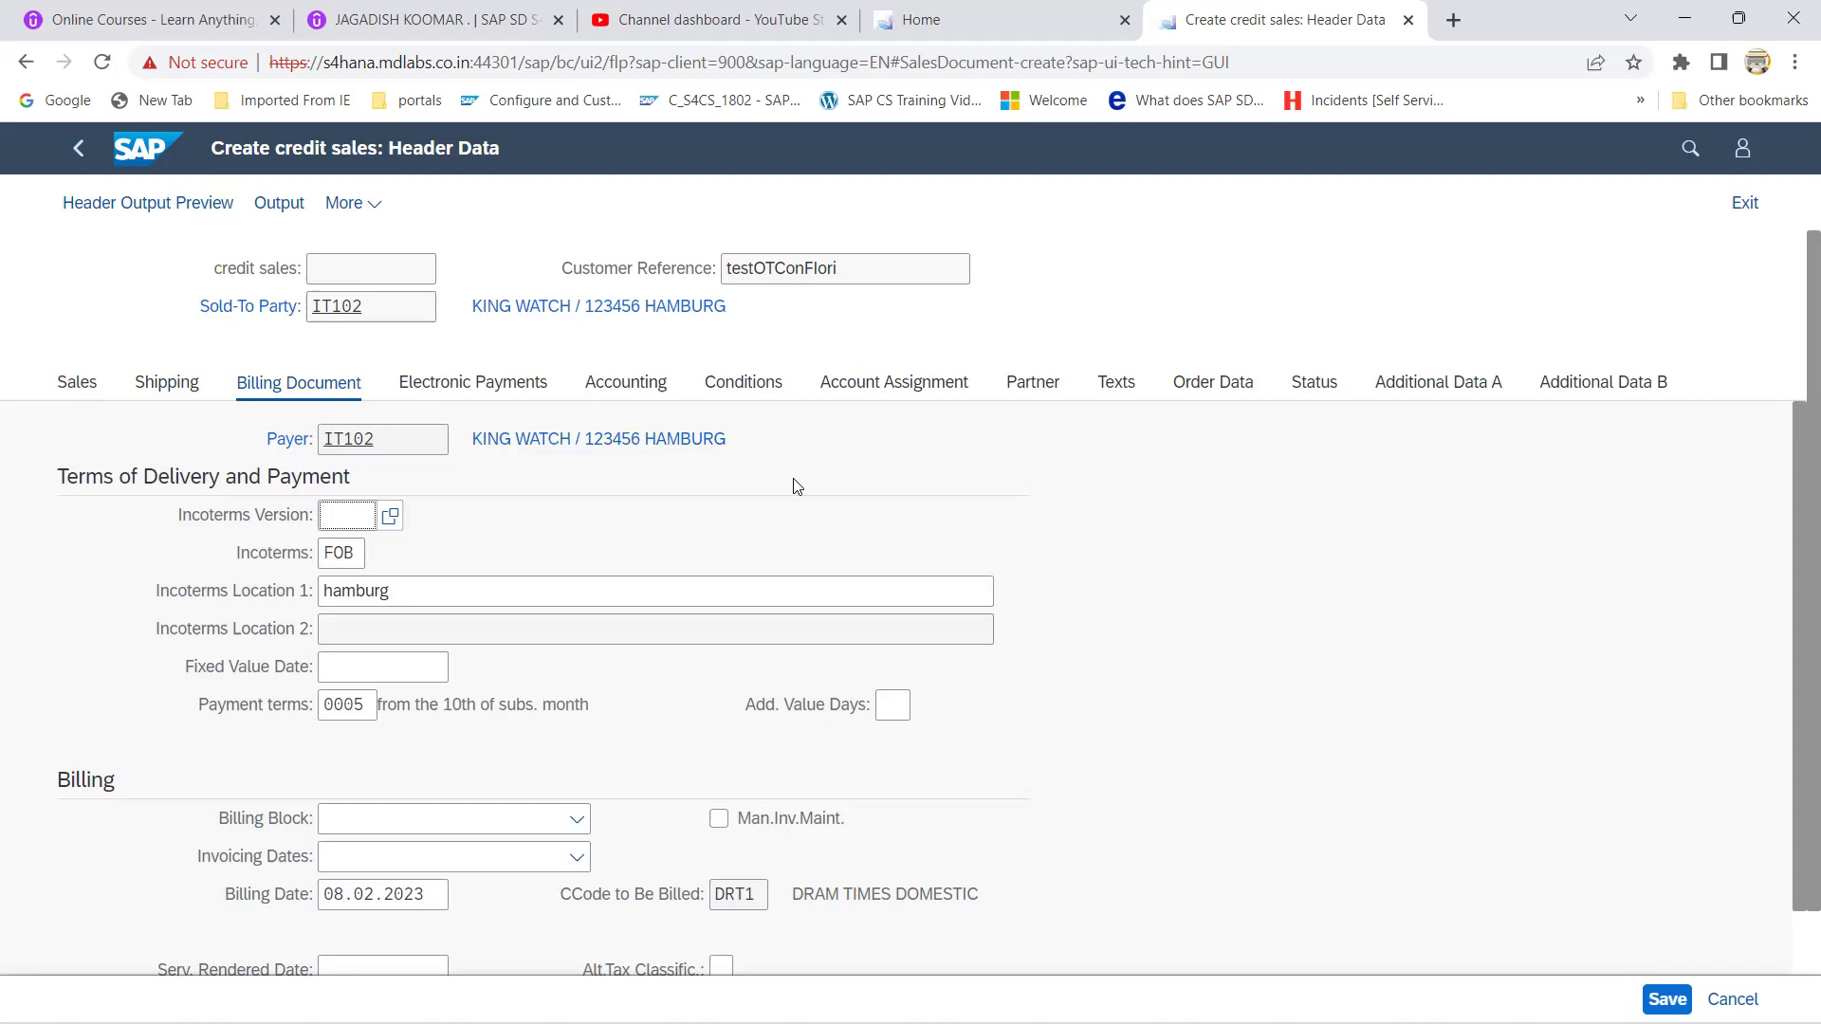
Step: Check the incompletion log under More > Edit, then save the order as credit sales 186
click(342, 204)
mouse_move(316, 285)
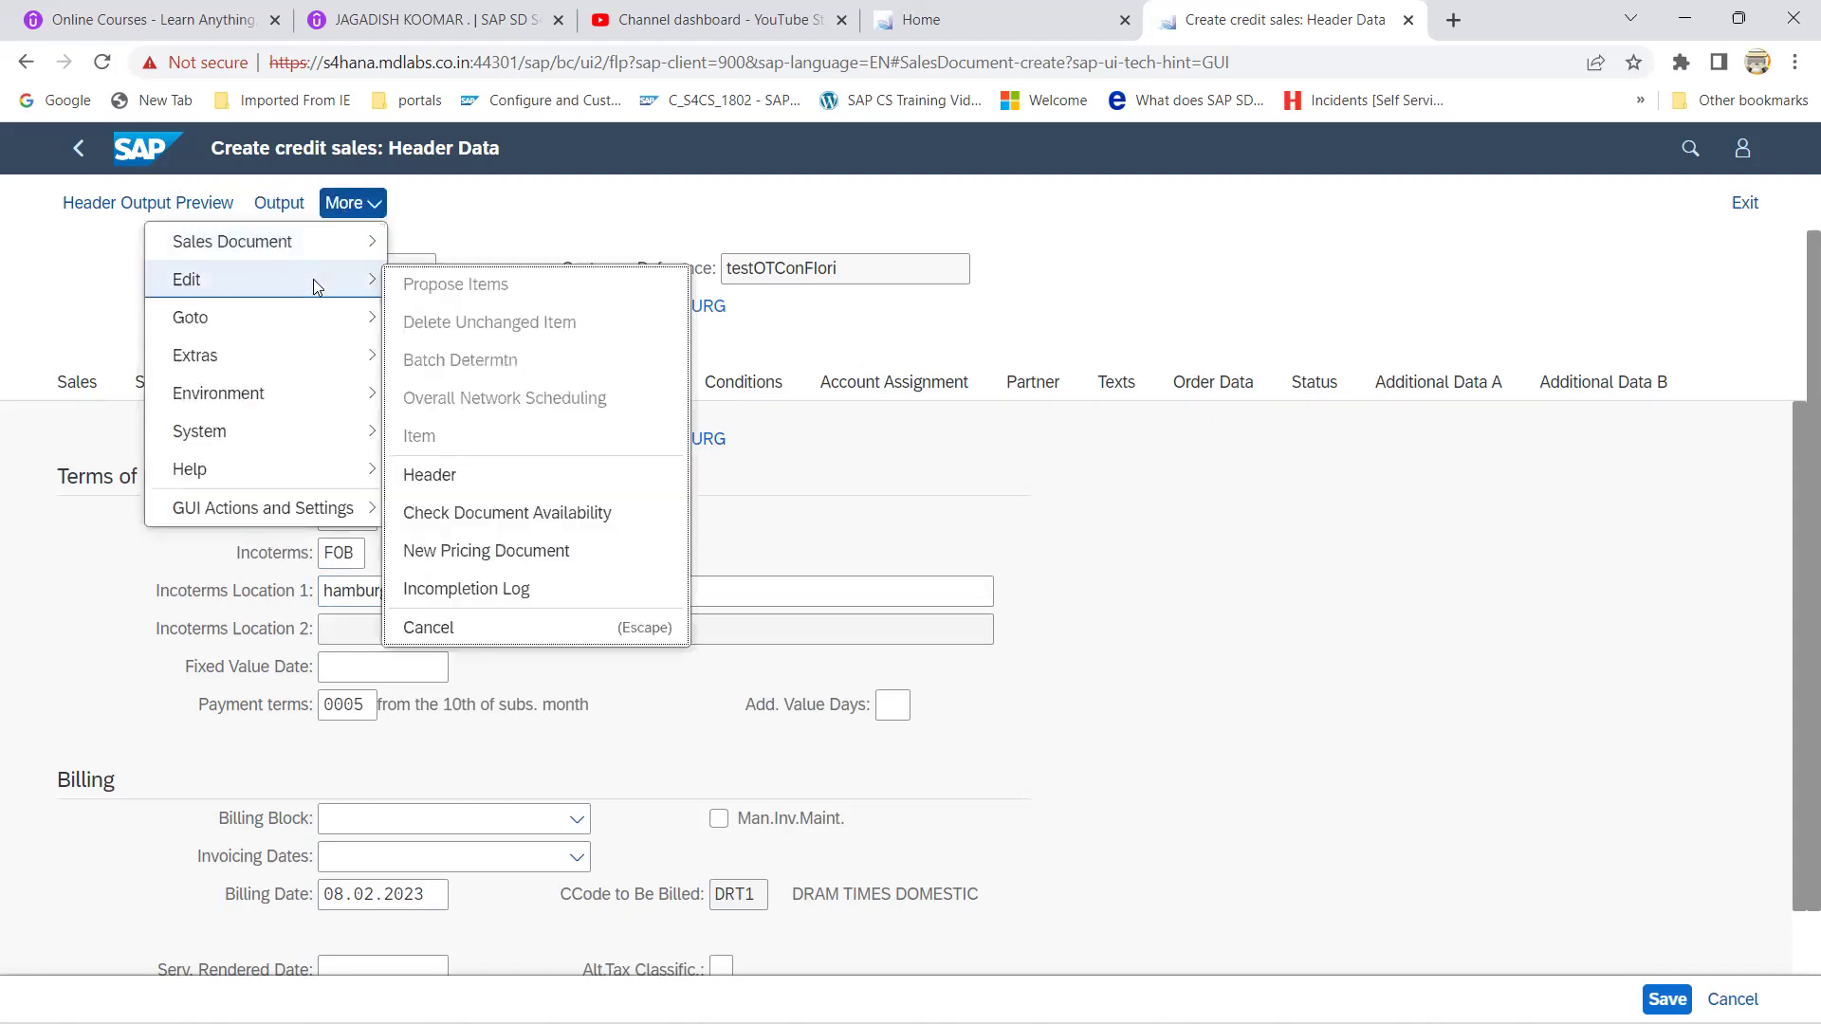
click(492, 592)
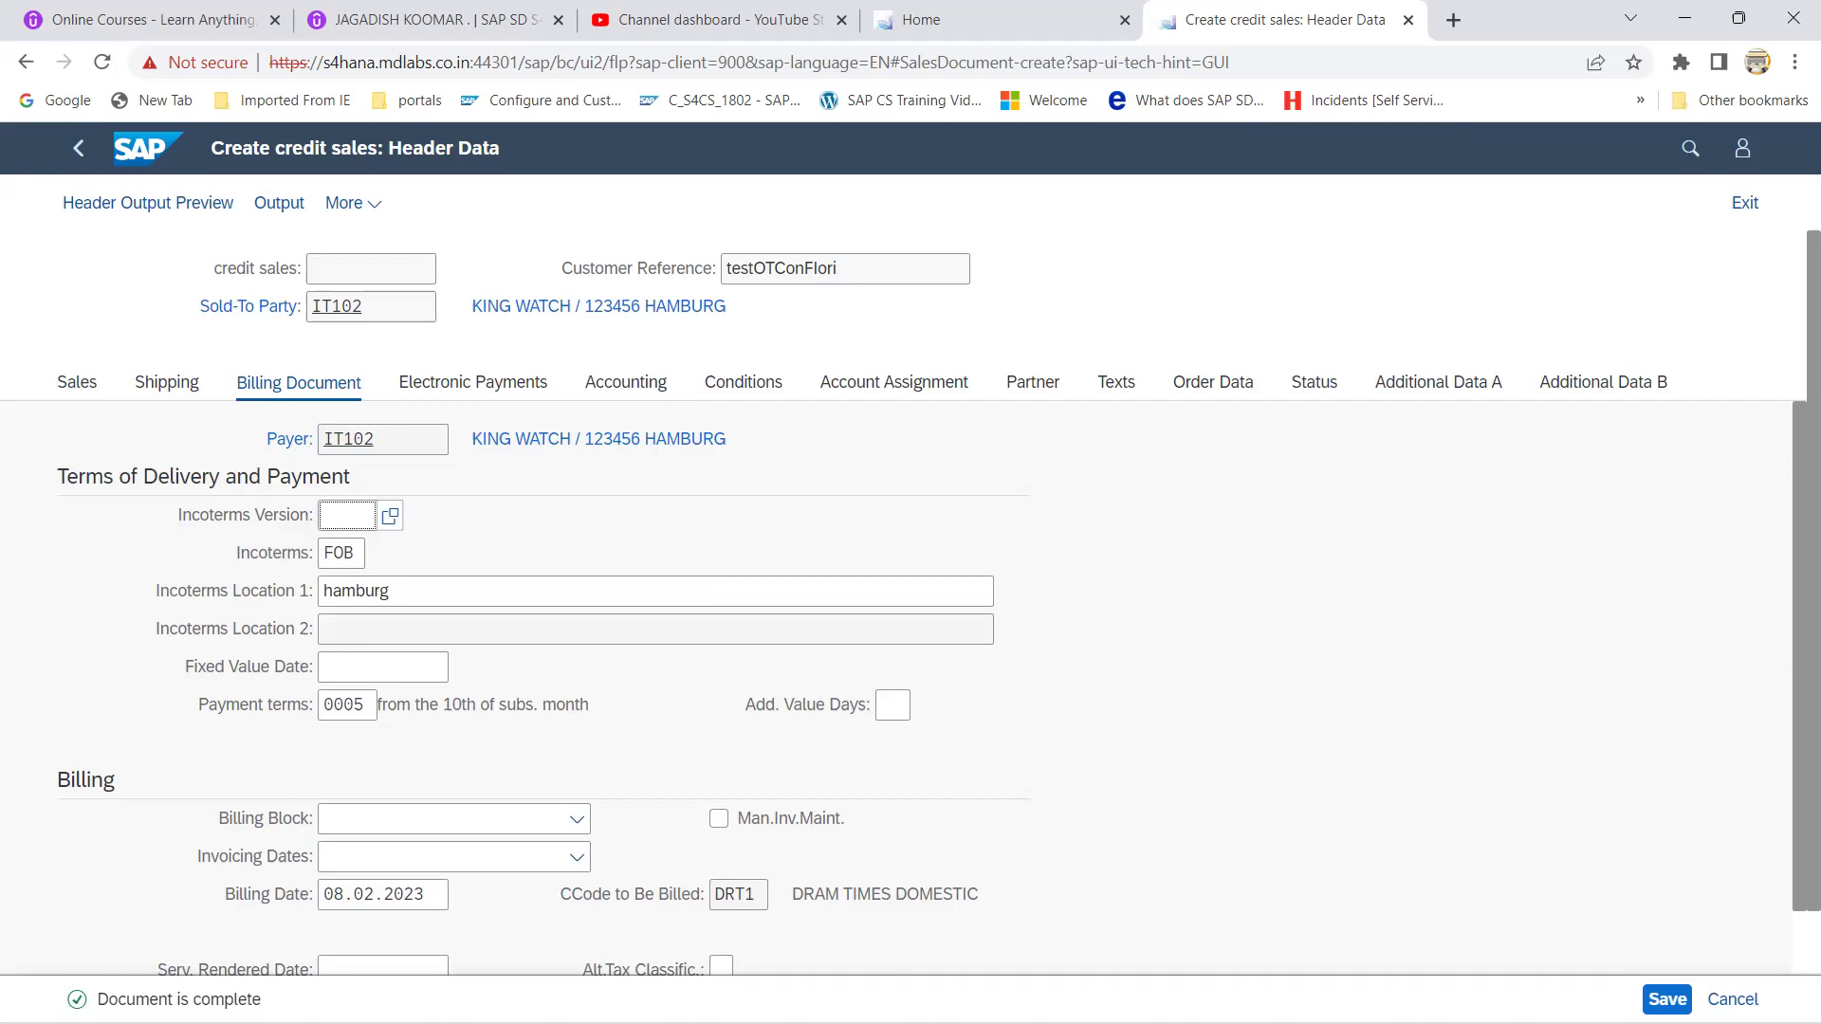
click(1668, 999)
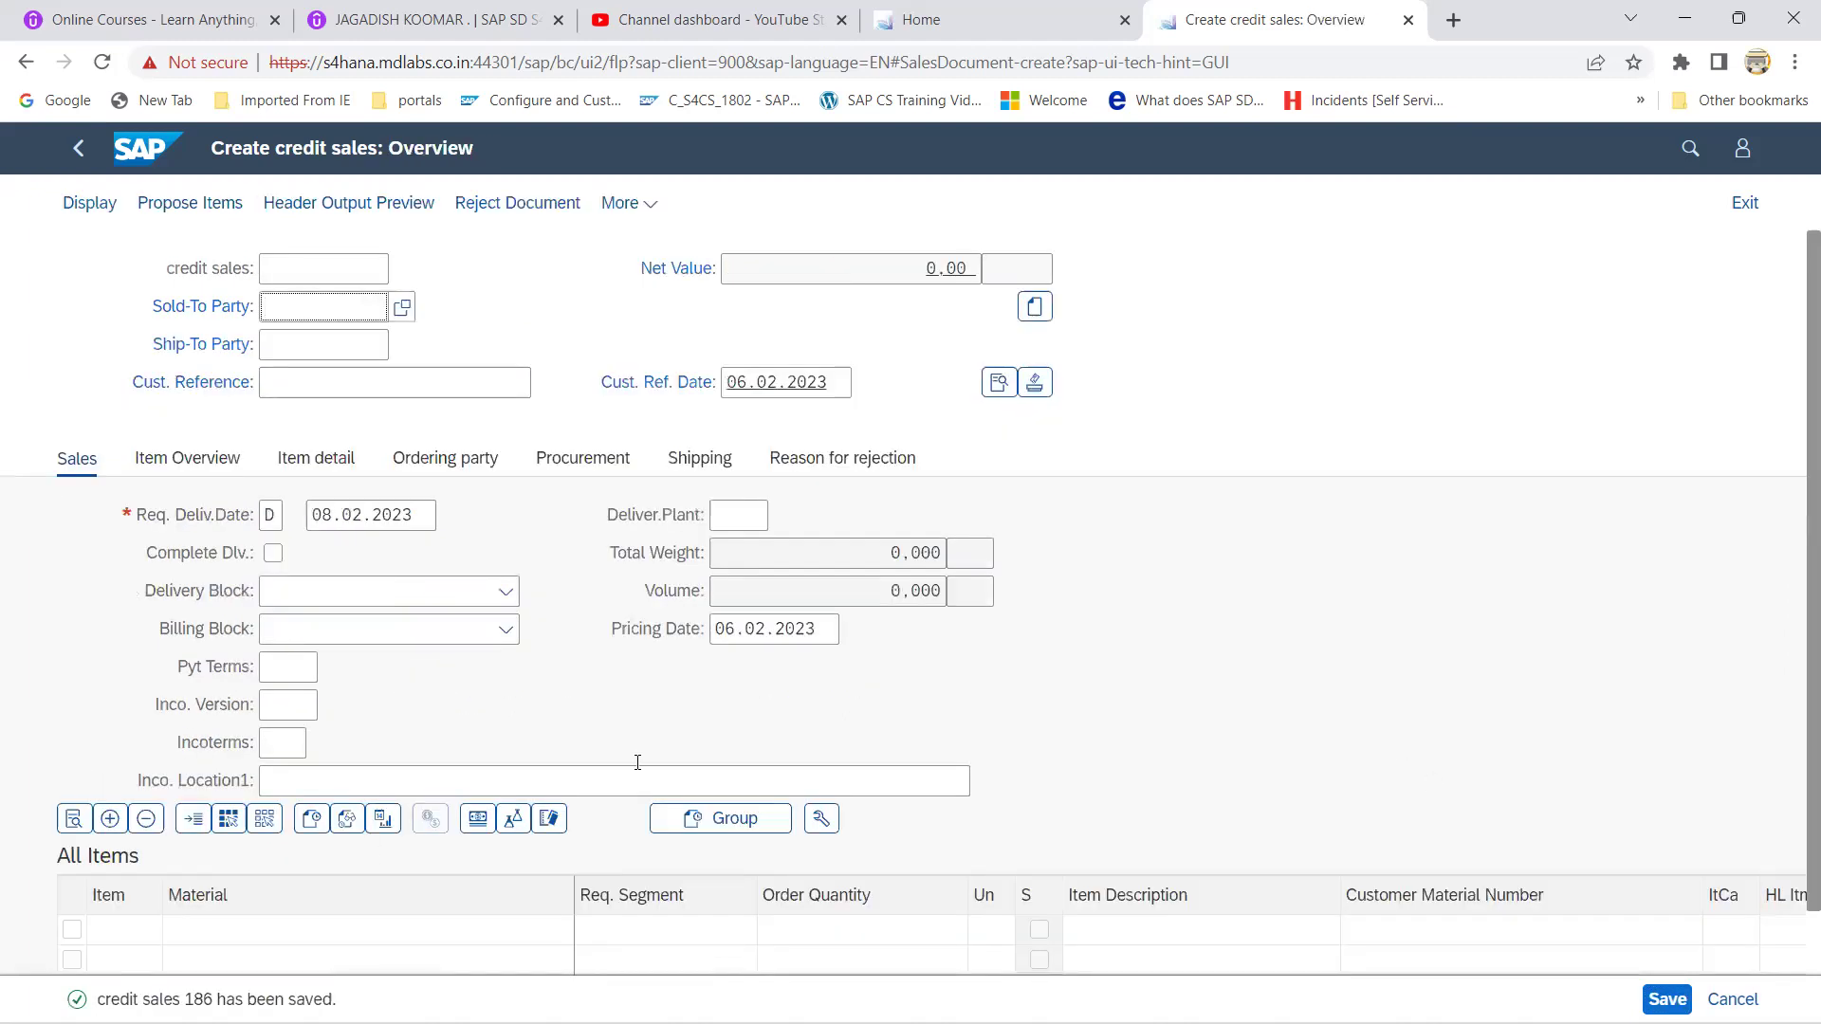
Step: Search for vl01n and open 'Create Outbound Delivery - With Order Reference'
click(1689, 156)
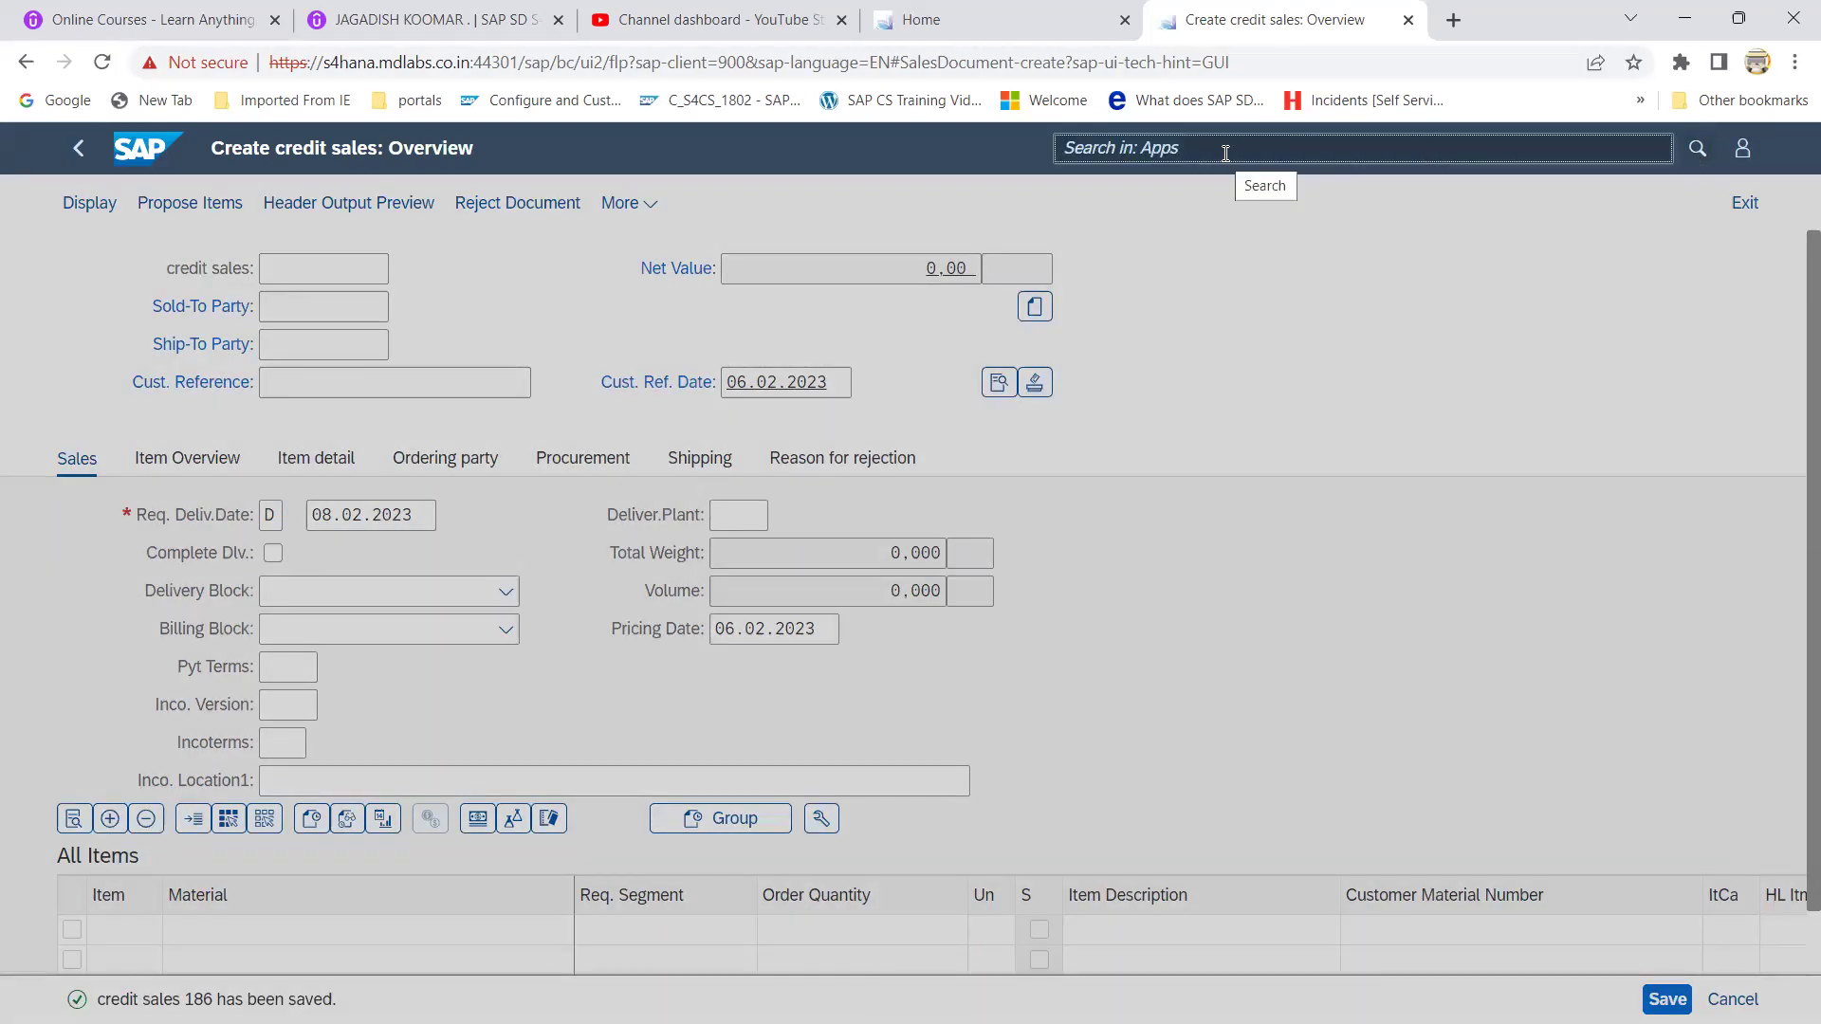
text(vlo1)
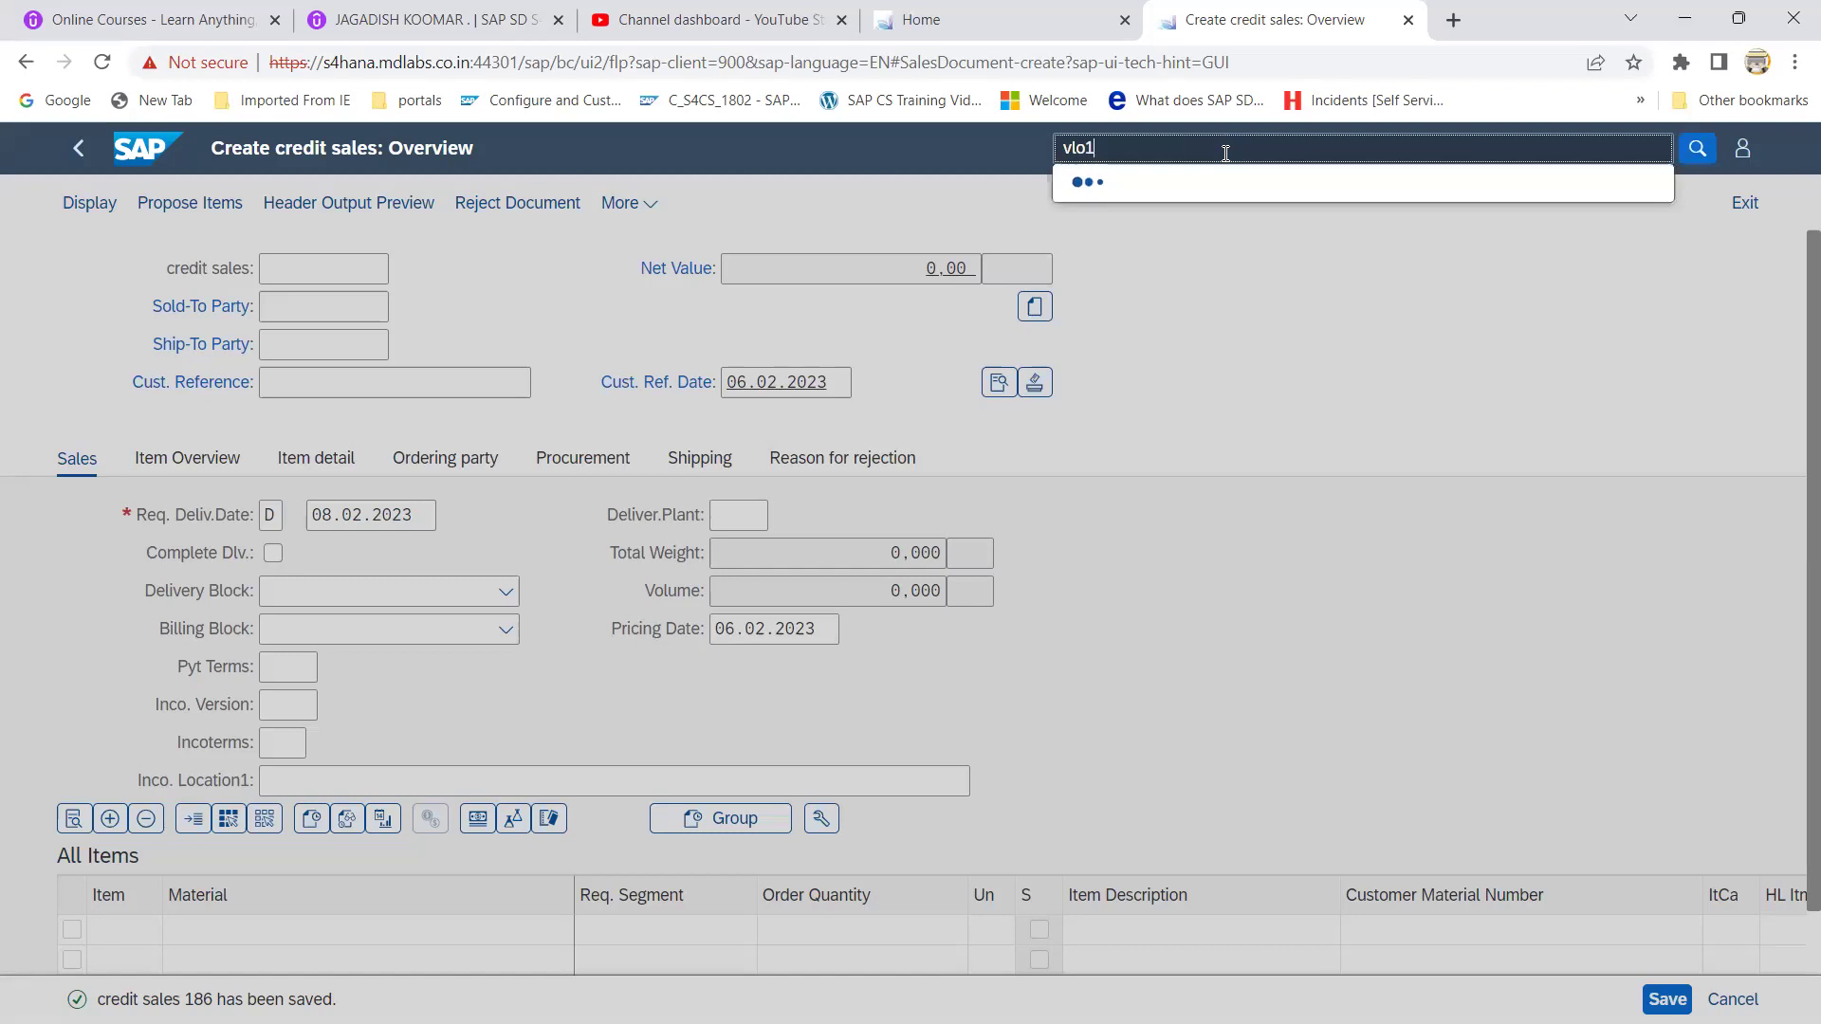
text(n)
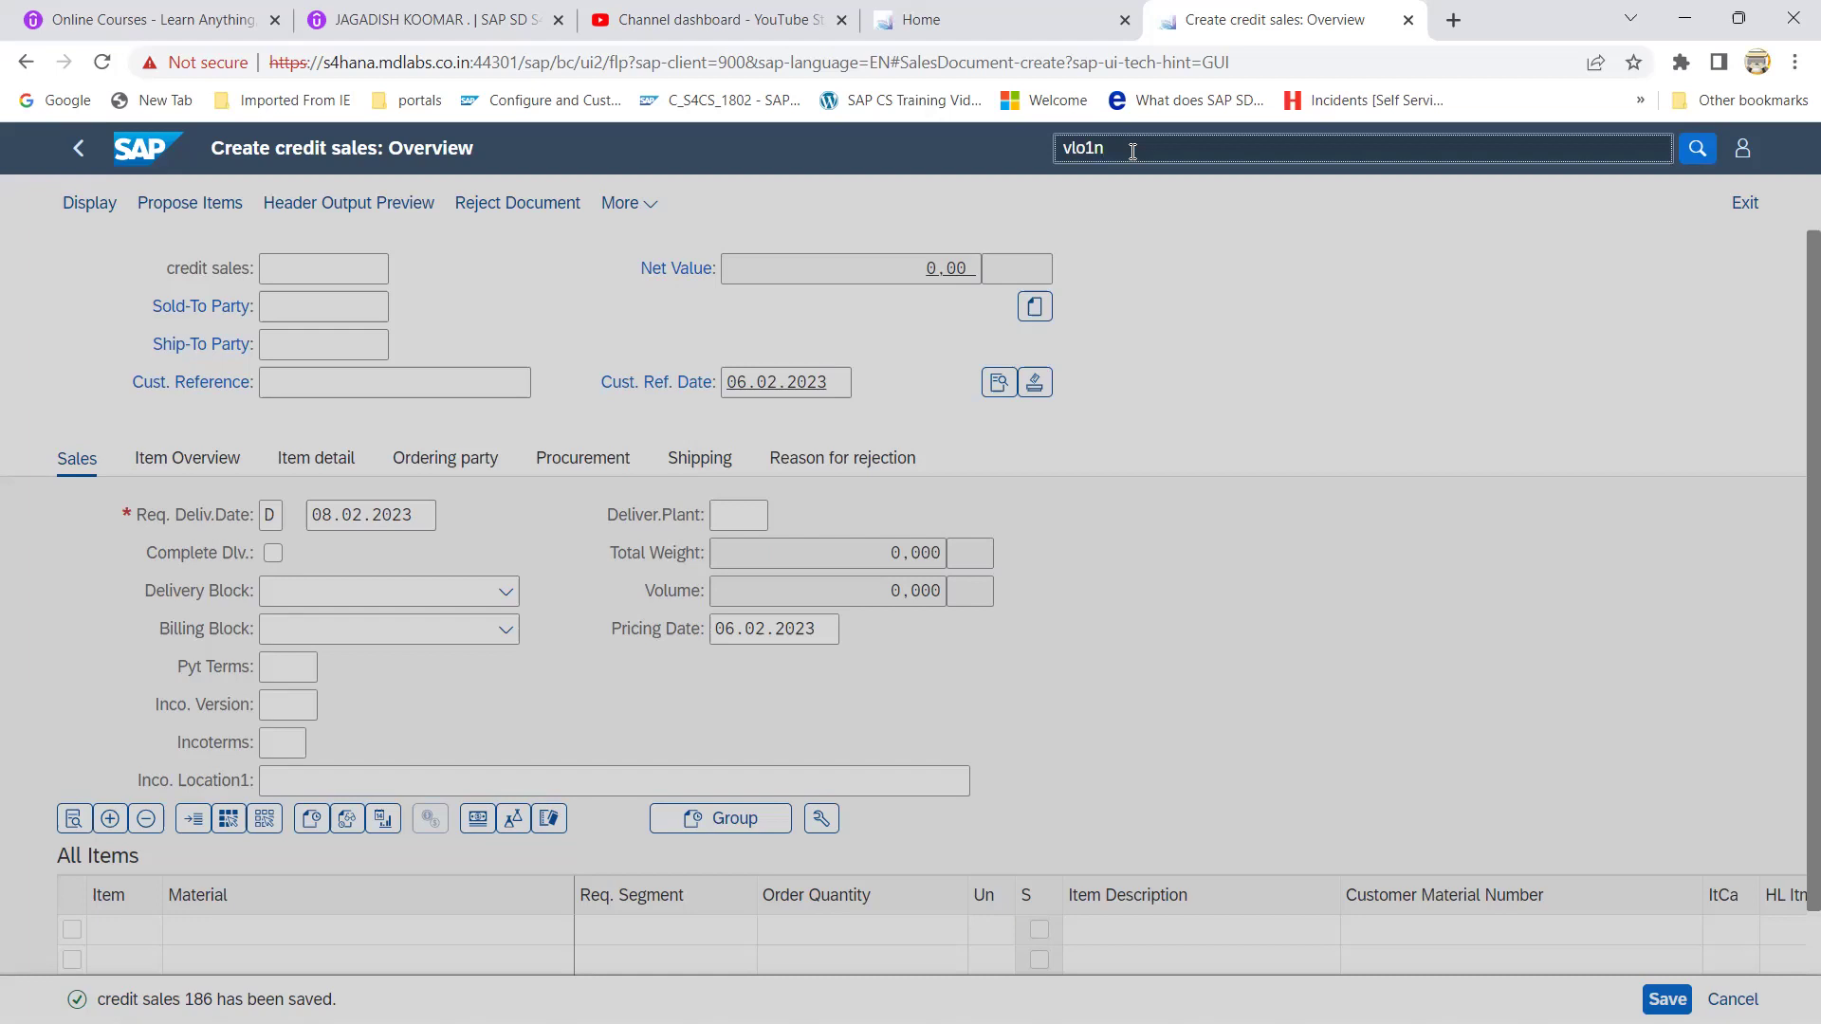
key(ctrl+a)
key(BackSpace)
text(vl0)
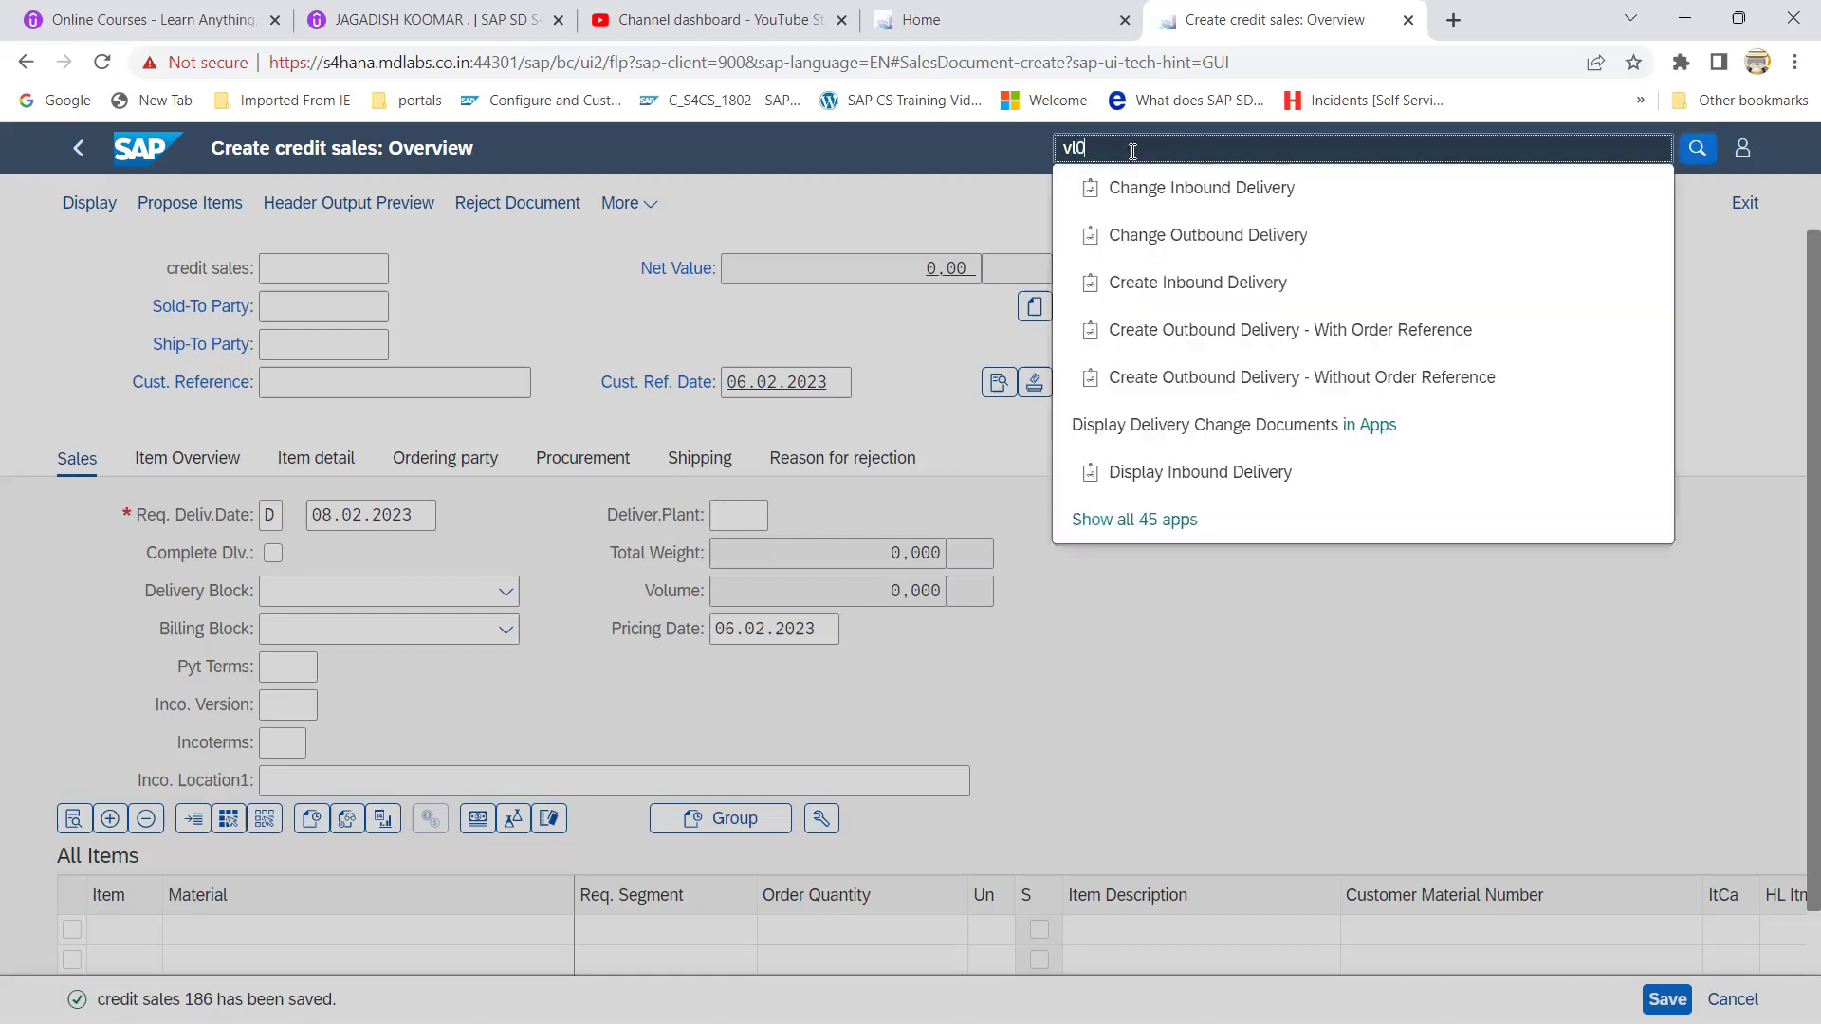
text(1n)
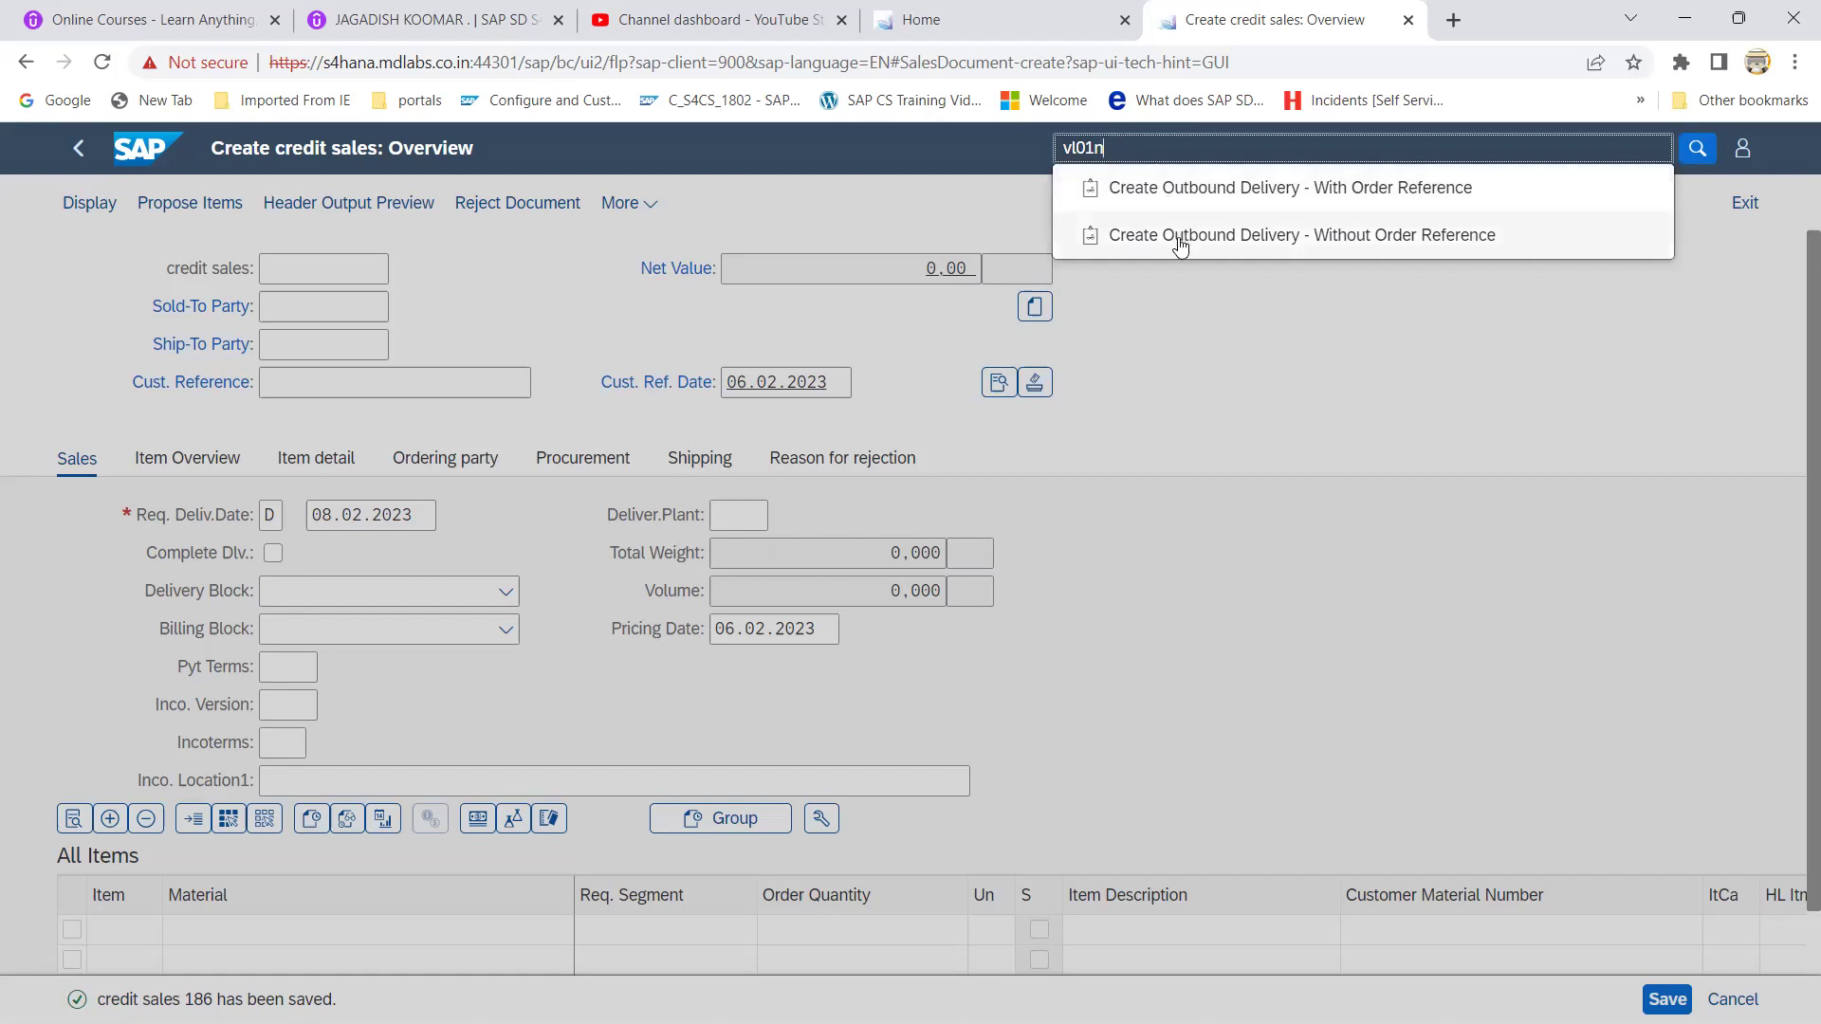
click(1175, 190)
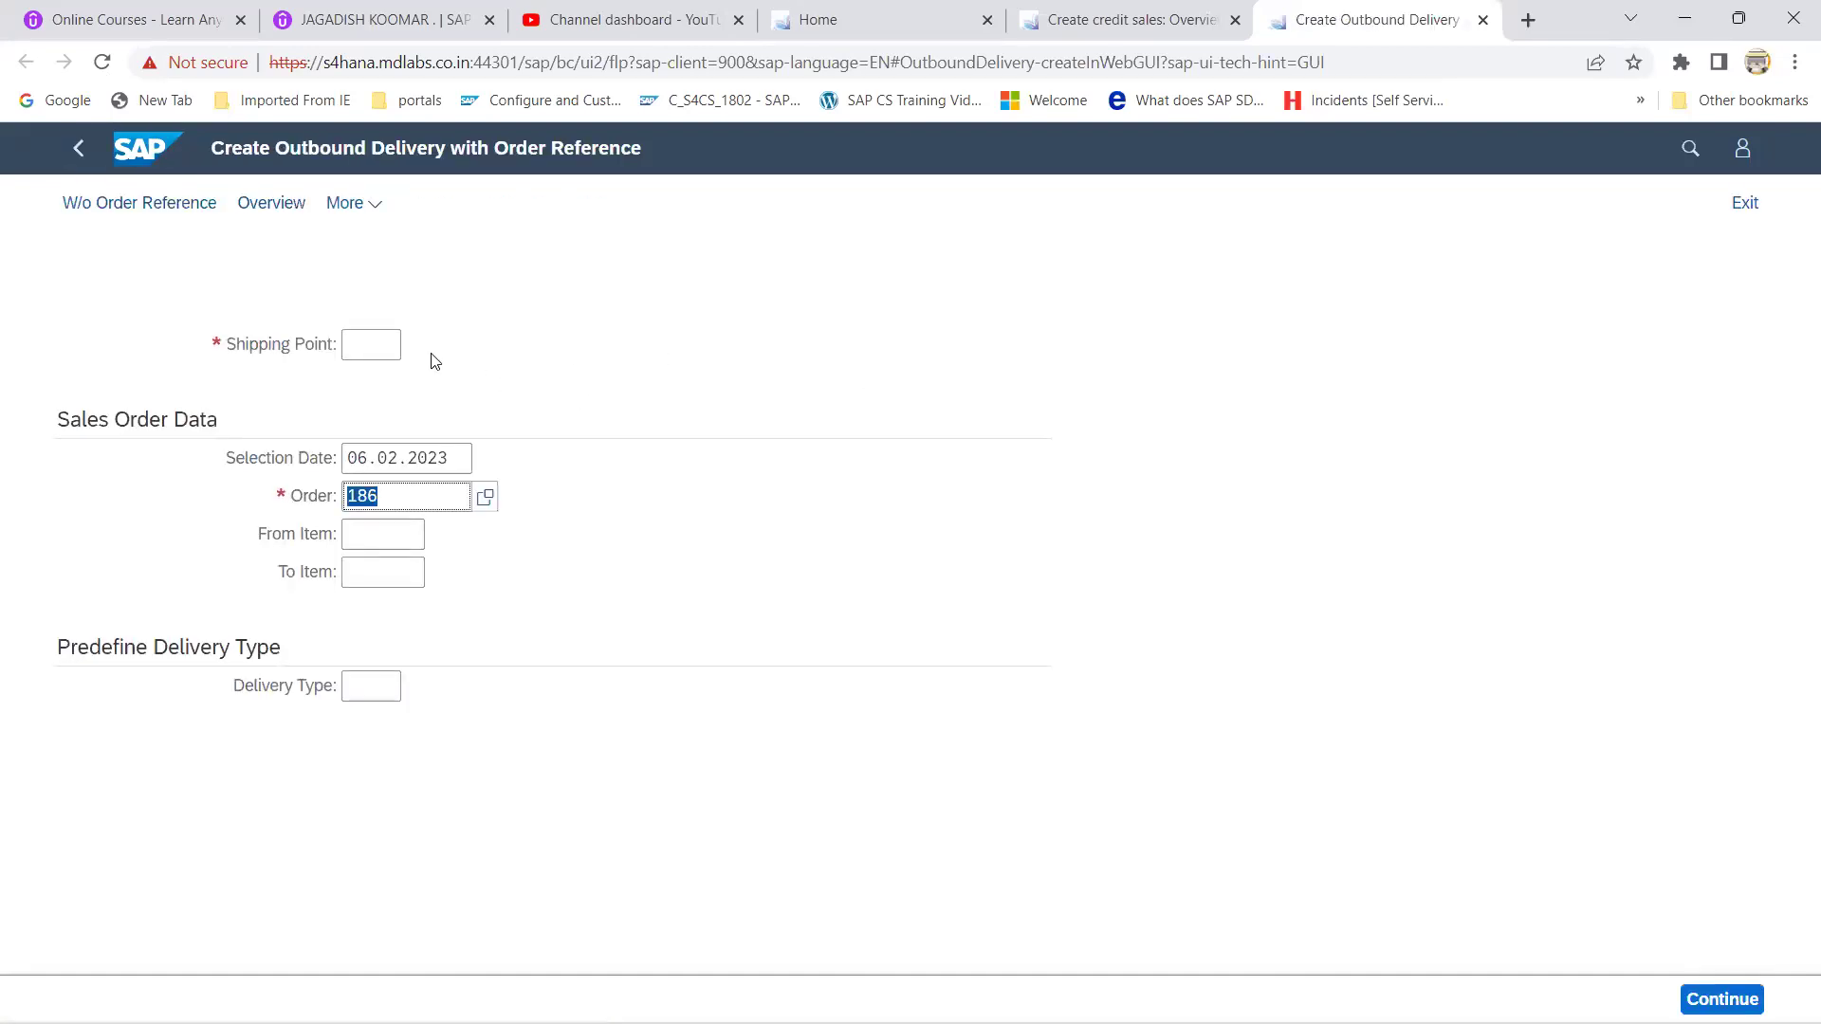
Step: Enter shipping point drp1 and selection date 09.02.2023
click(379, 343)
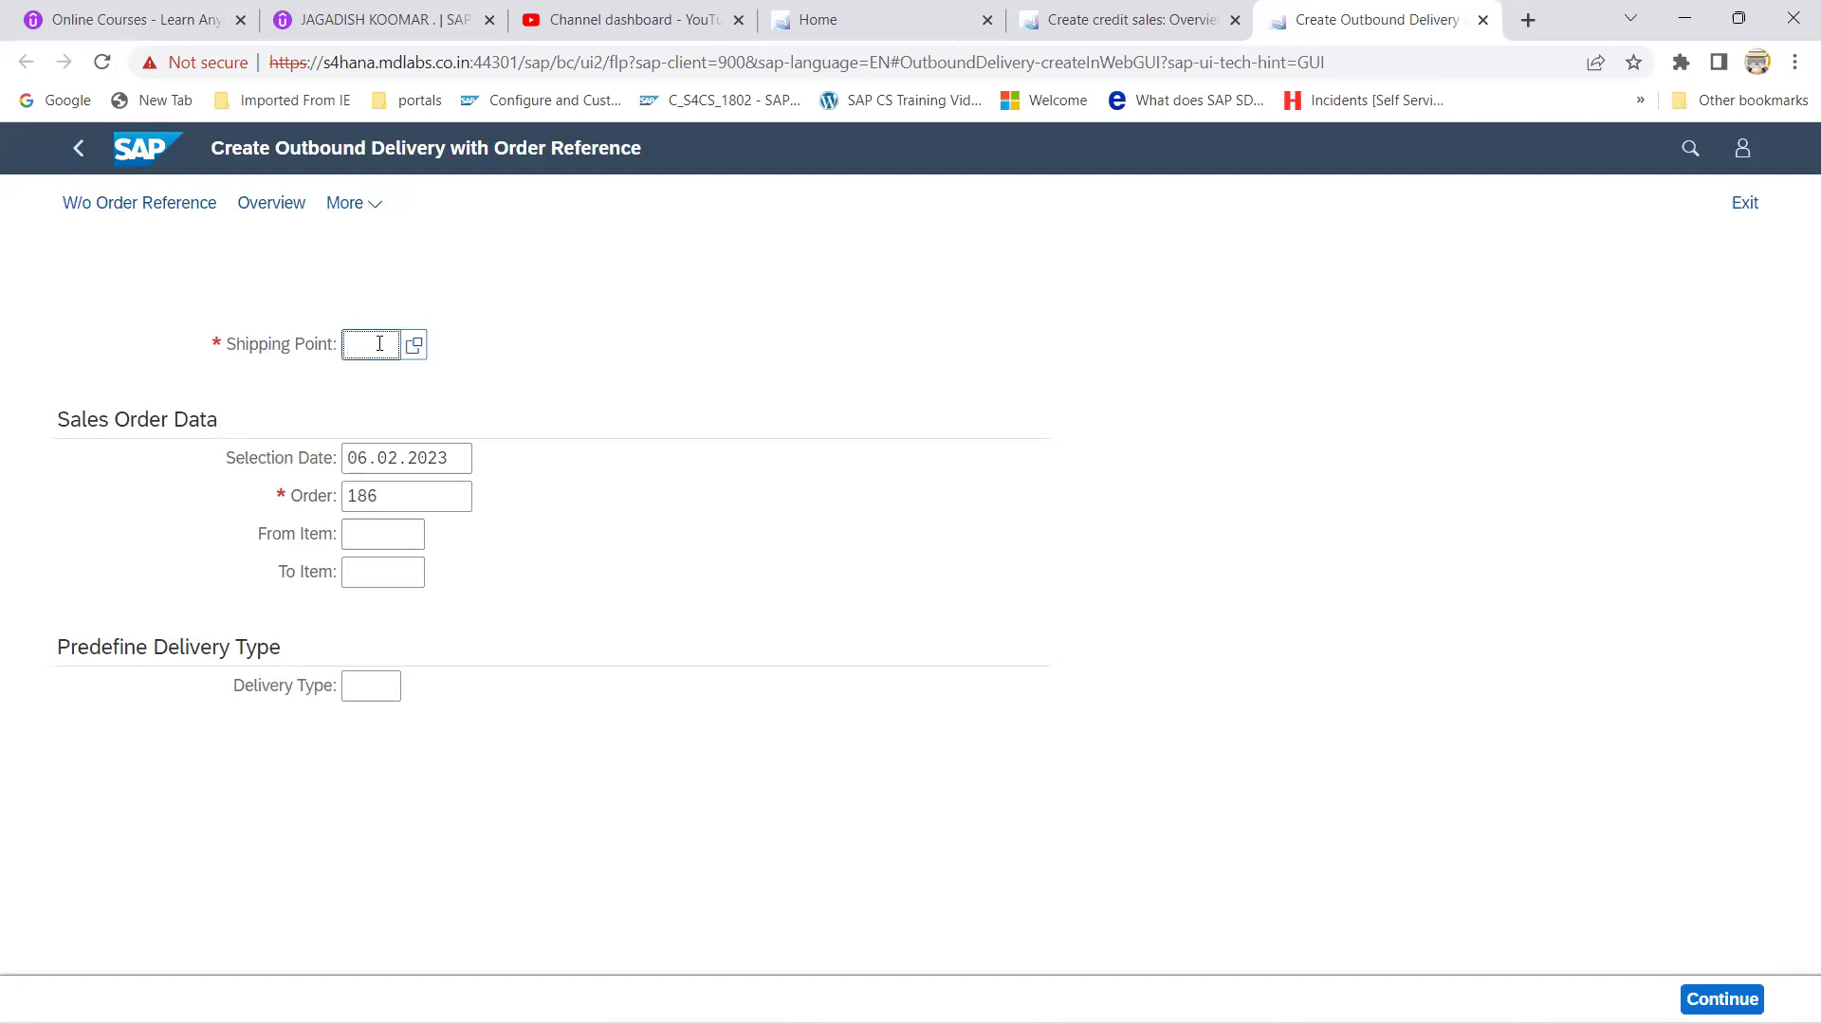
text(drp1)
click(356, 457)
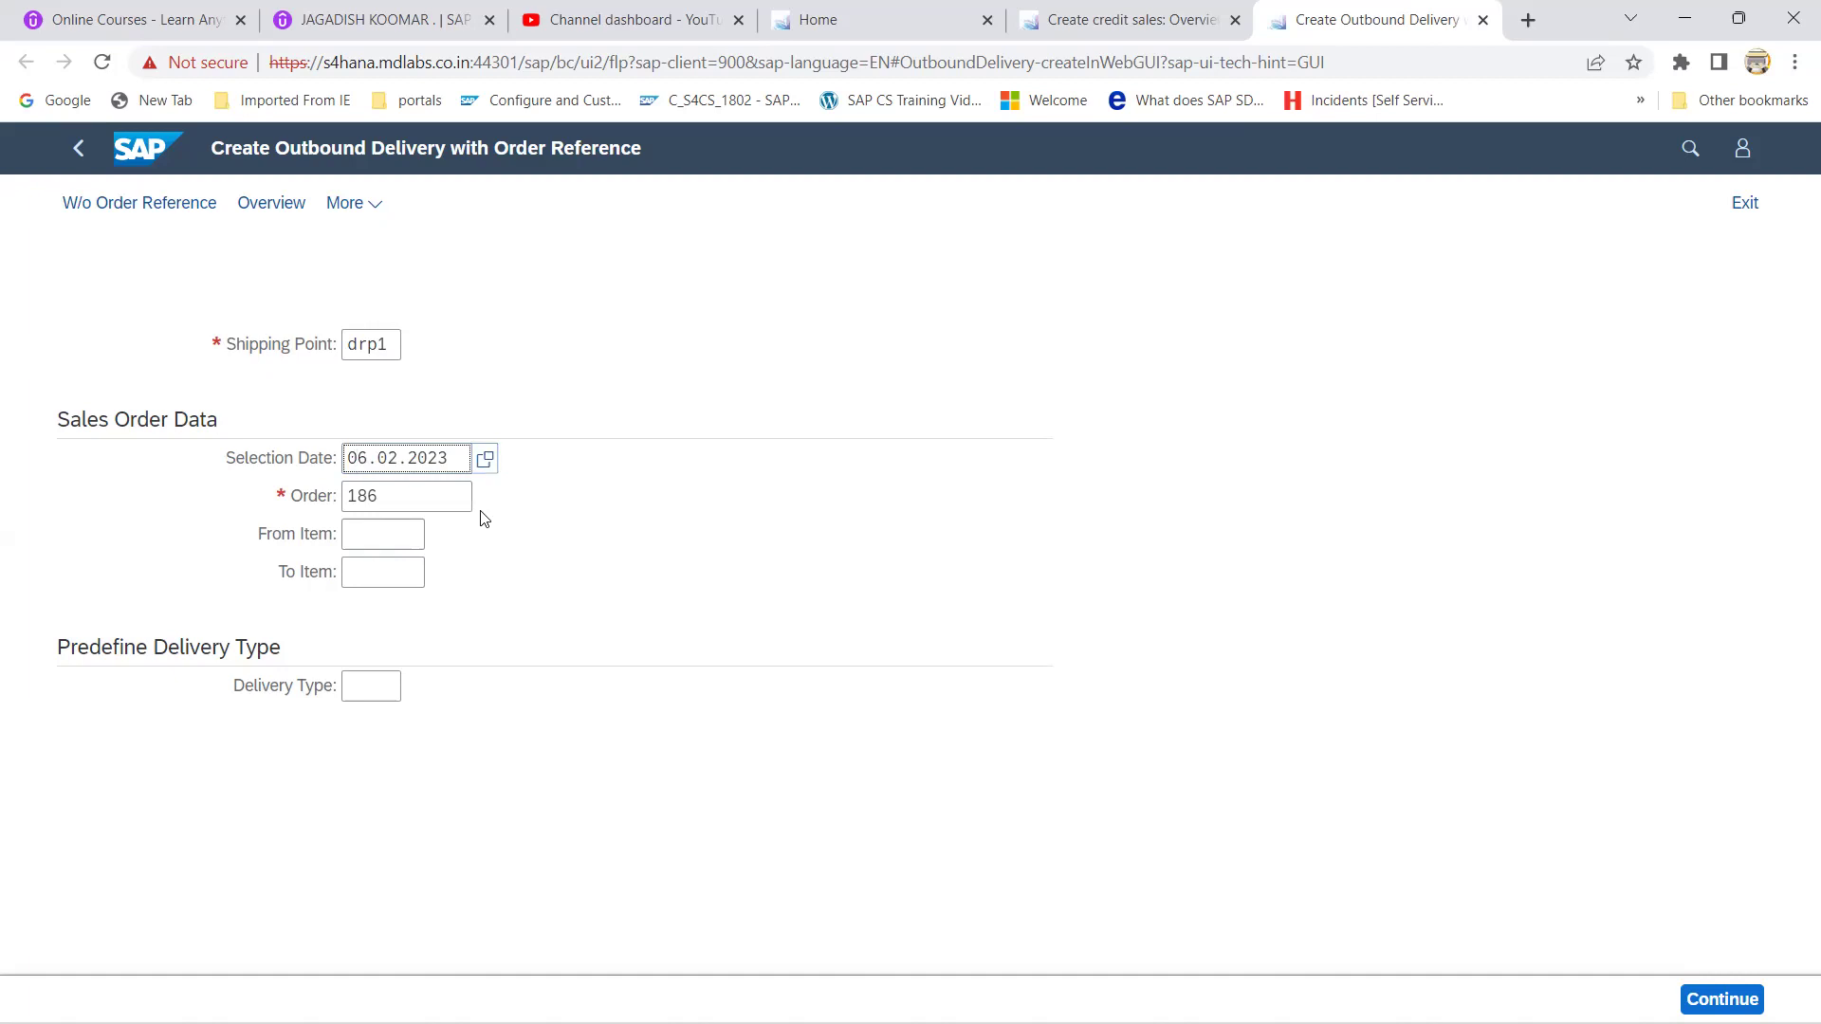
key(Delete)
text(9)
key(Return)
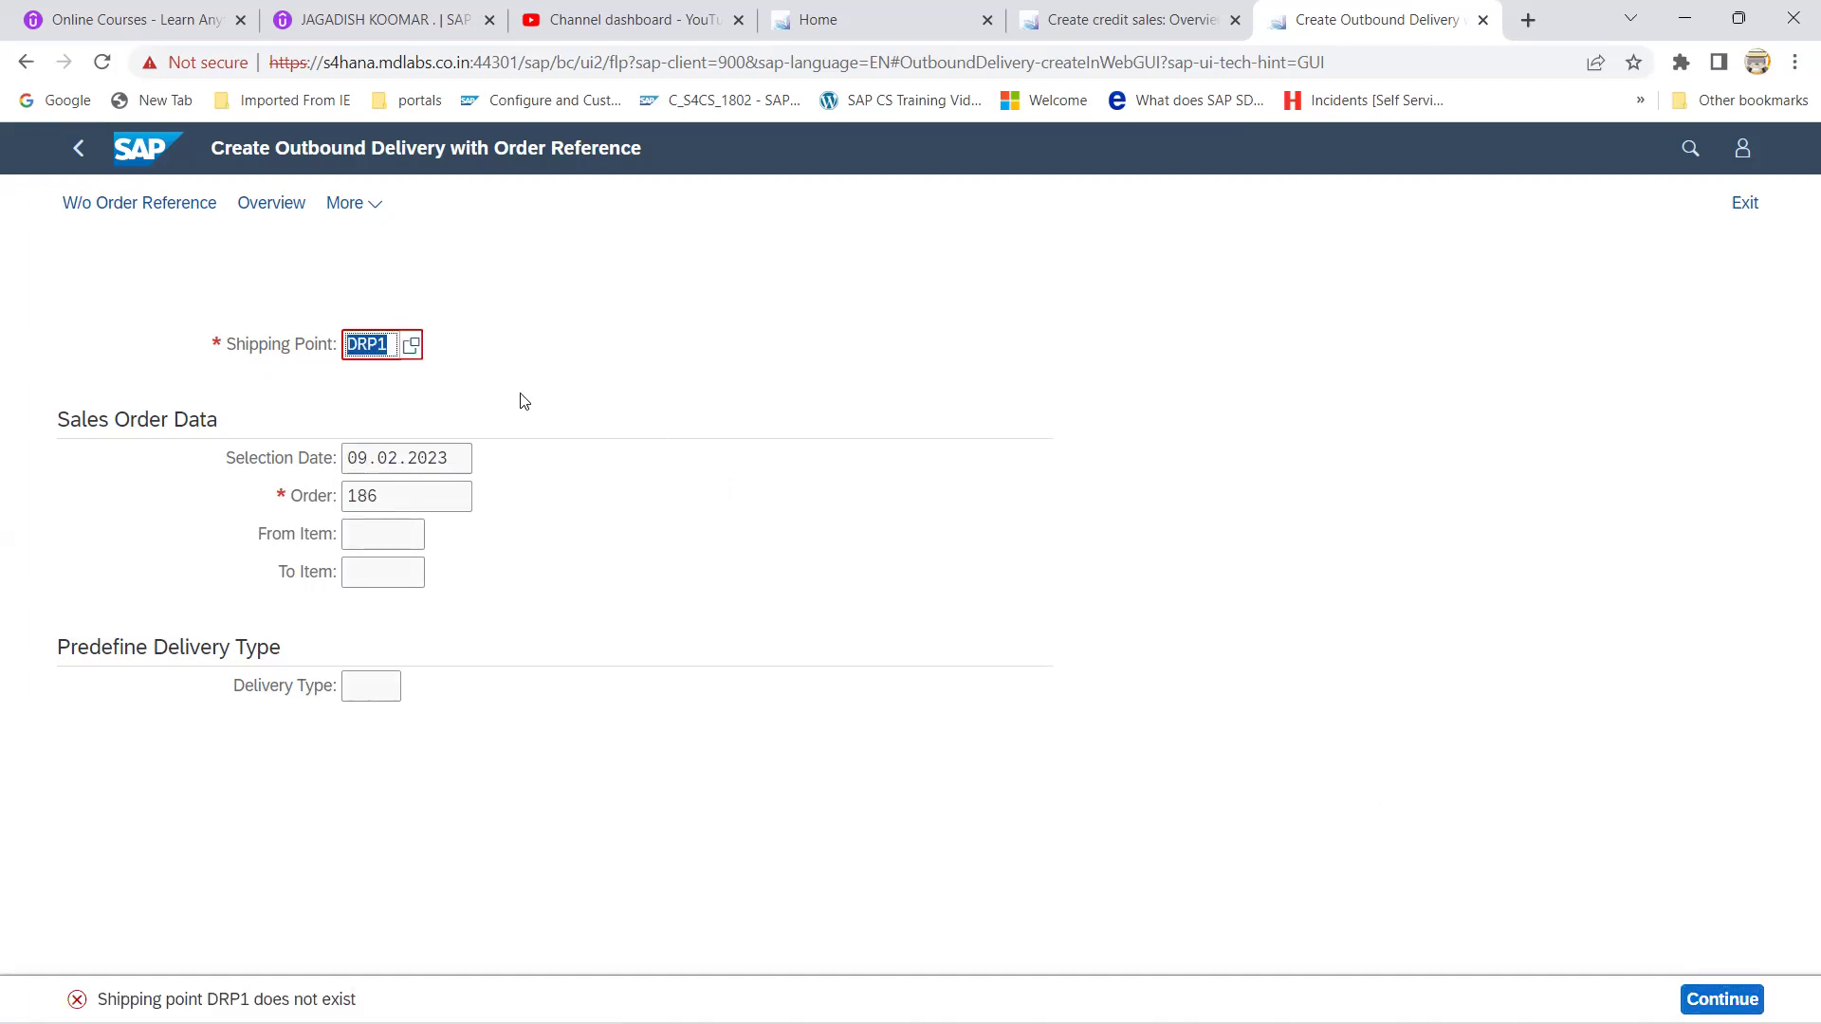
Step: Replace the invalid shipping point with DRS1 and proceed to the delivery overview for order 186
click(387, 344)
double_click(387, 344)
text(dr)
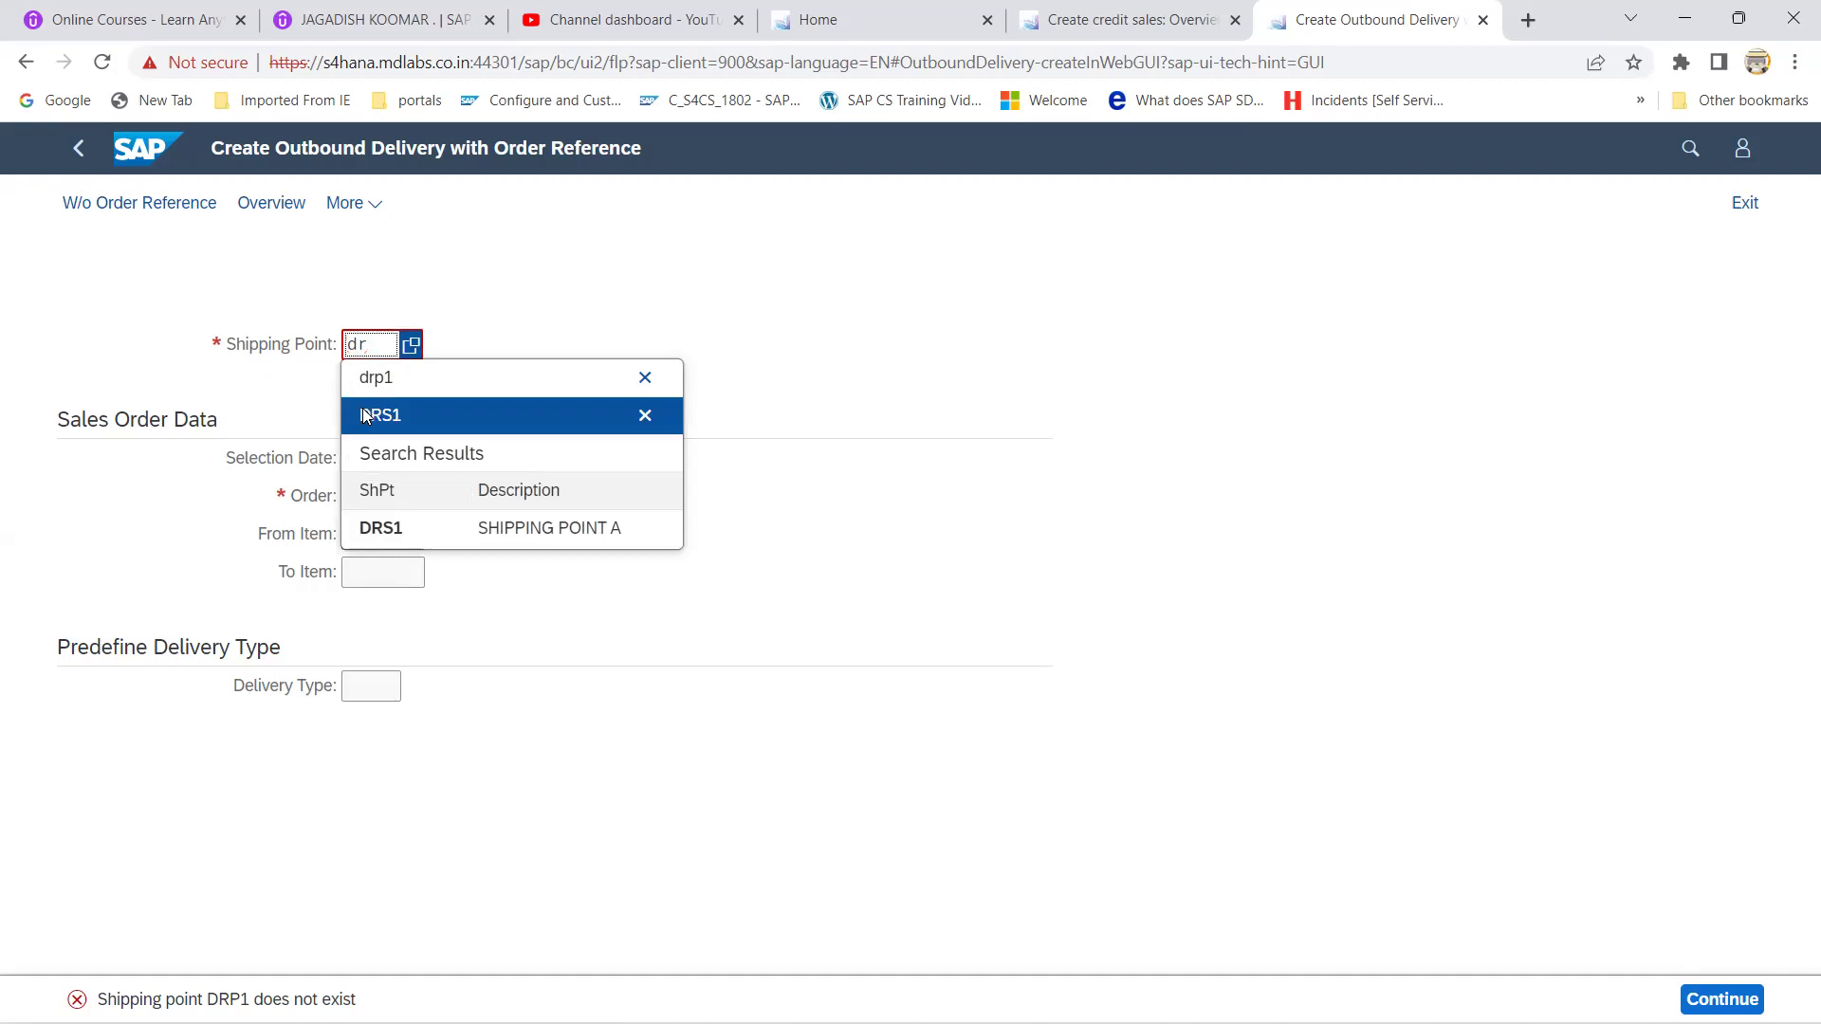
click(366, 415)
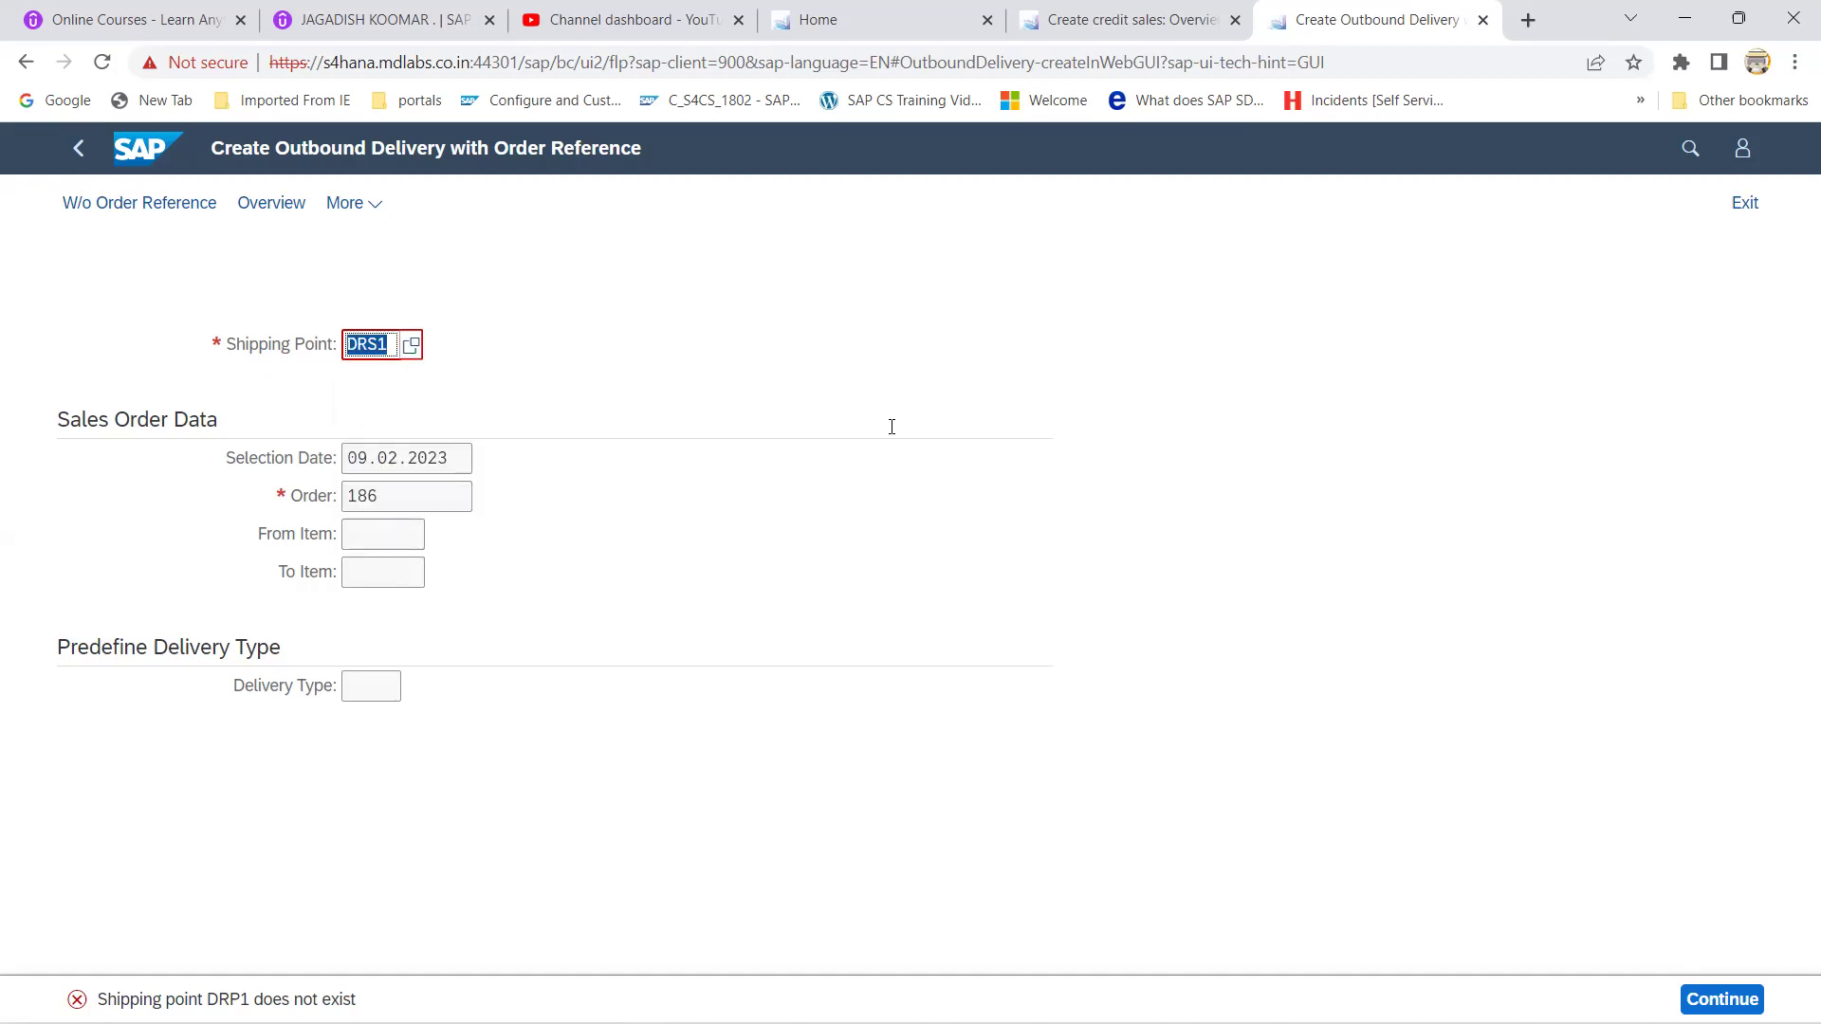
key(Return)
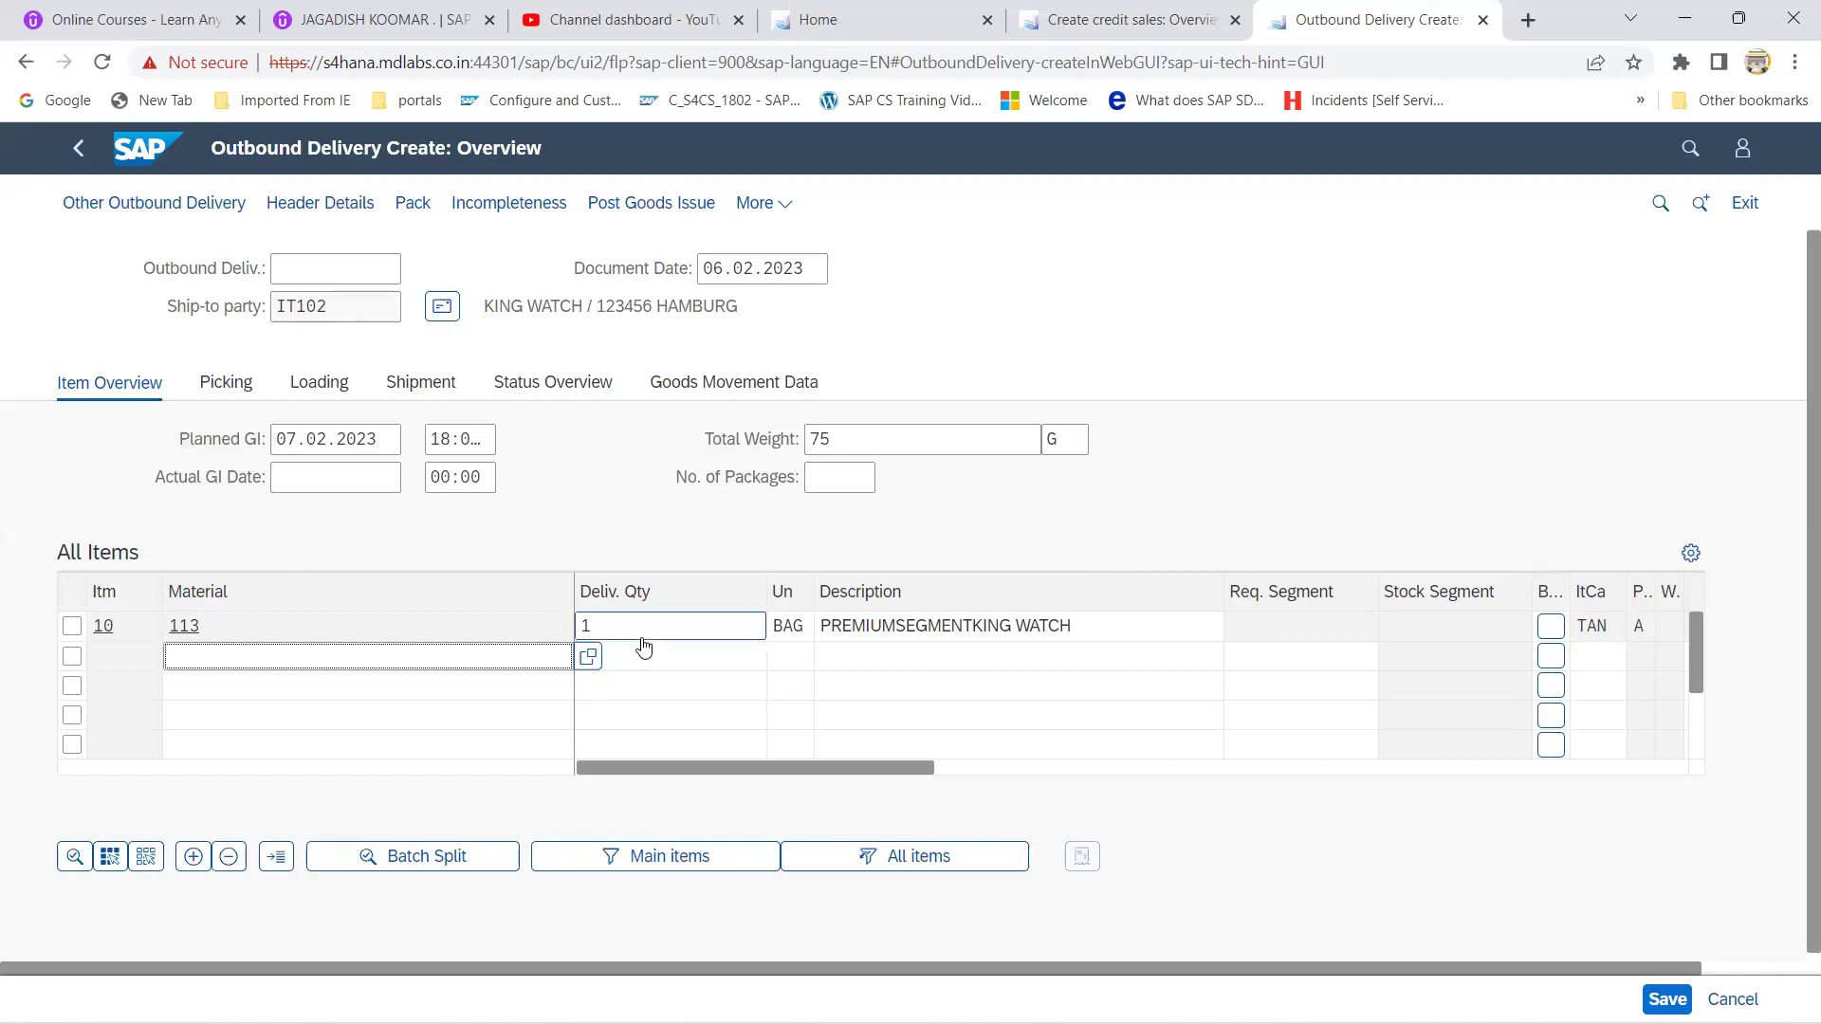
Step: Pick item 10 from storage location sale with quantity 1, then post goods issue as delivery 80000113
click(216, 385)
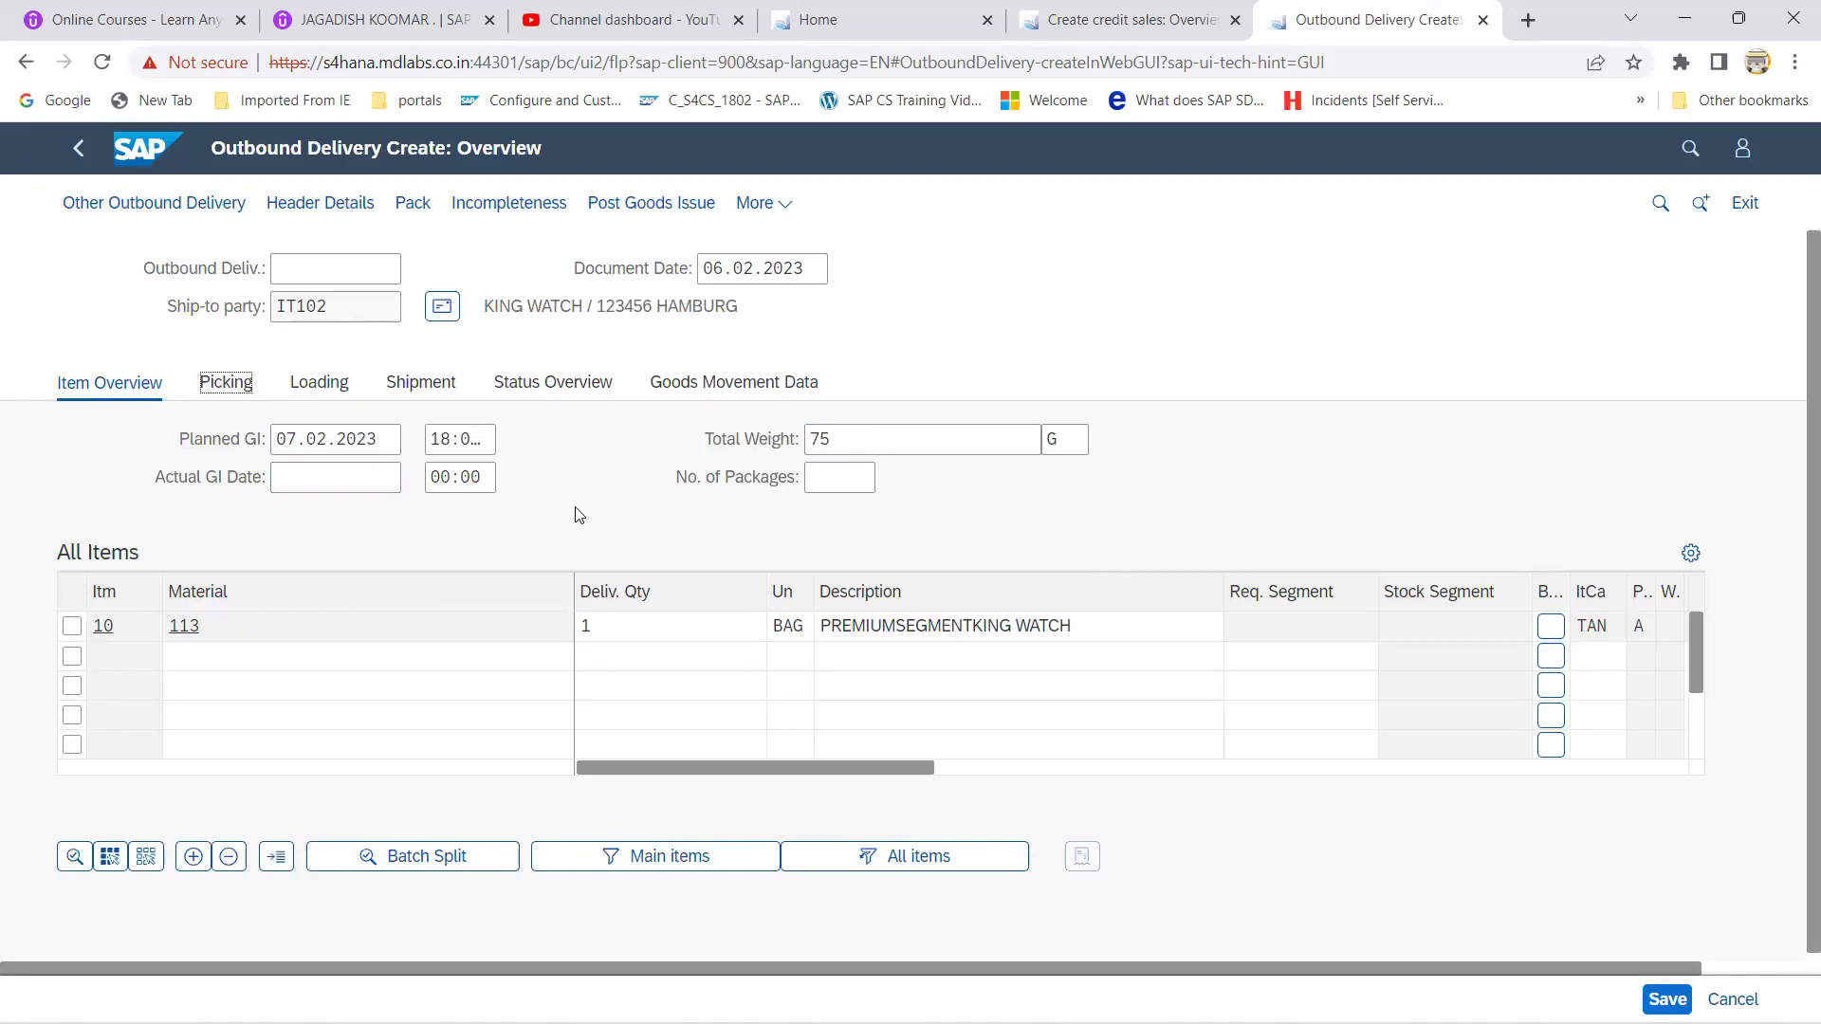
click(668, 632)
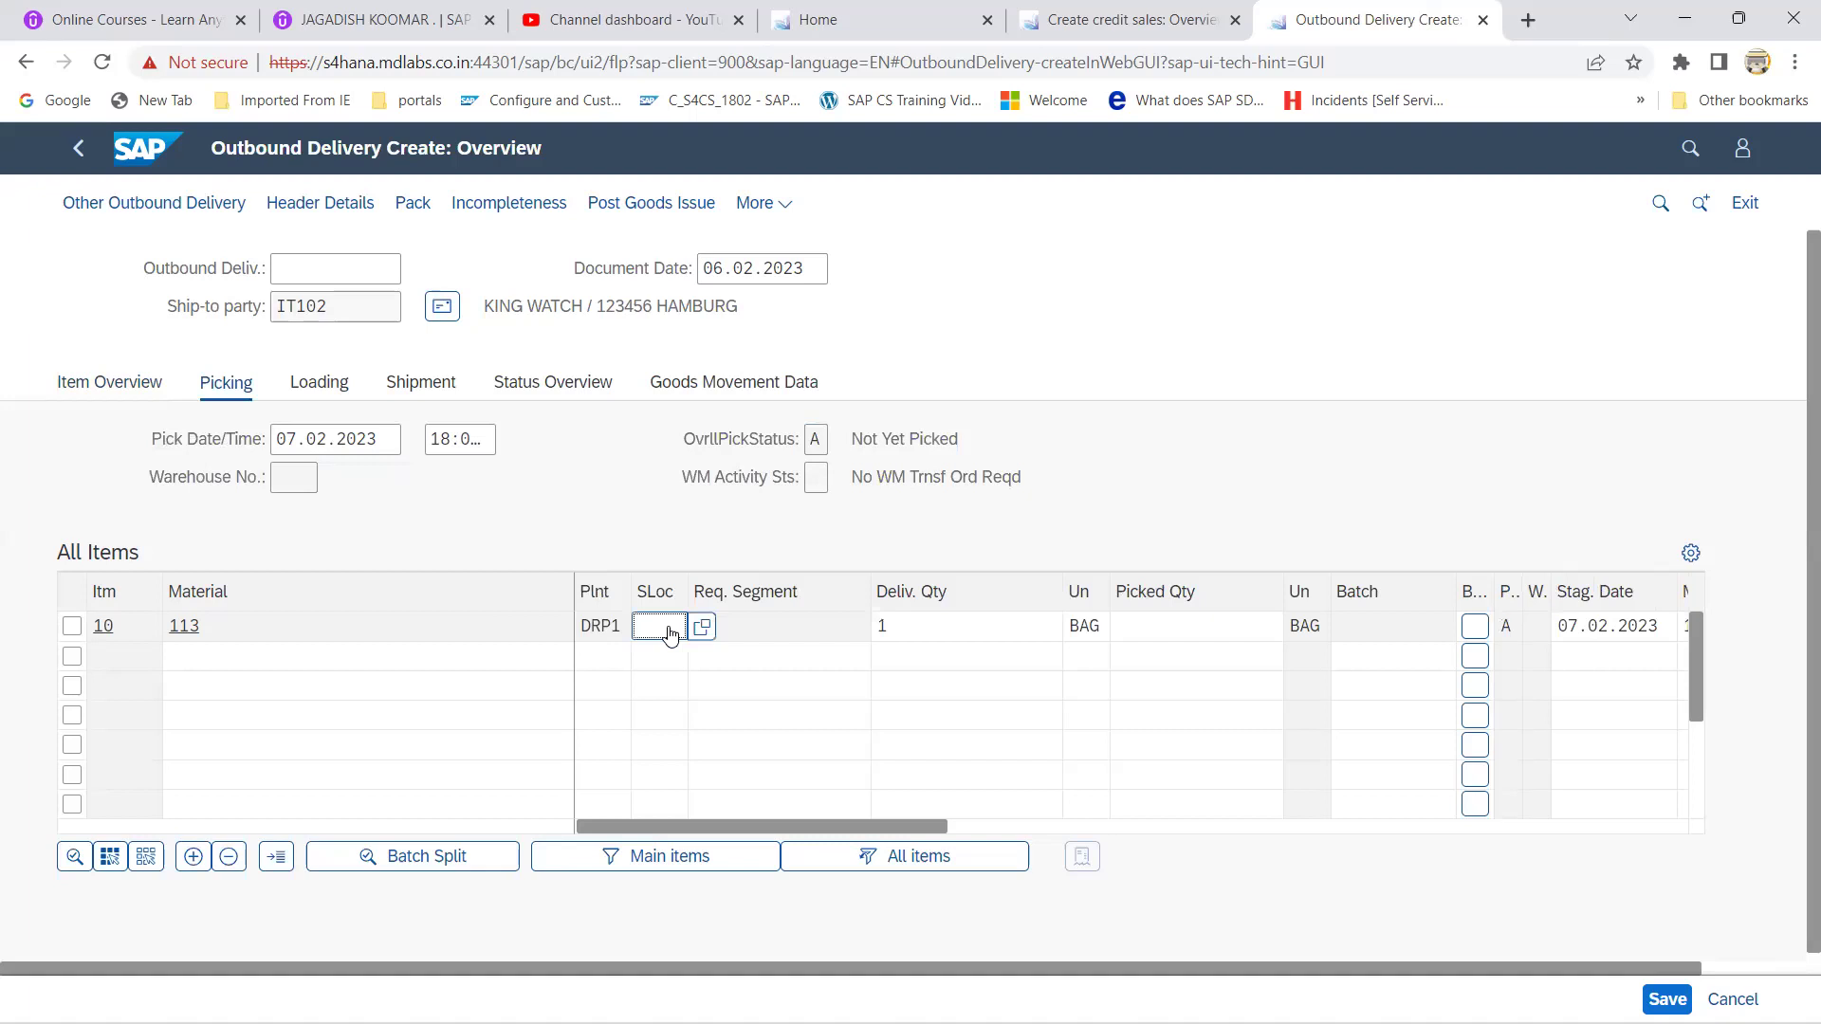
text(sale)
key(Tab)
key(Tab)
key(Tab)
key(Tab)
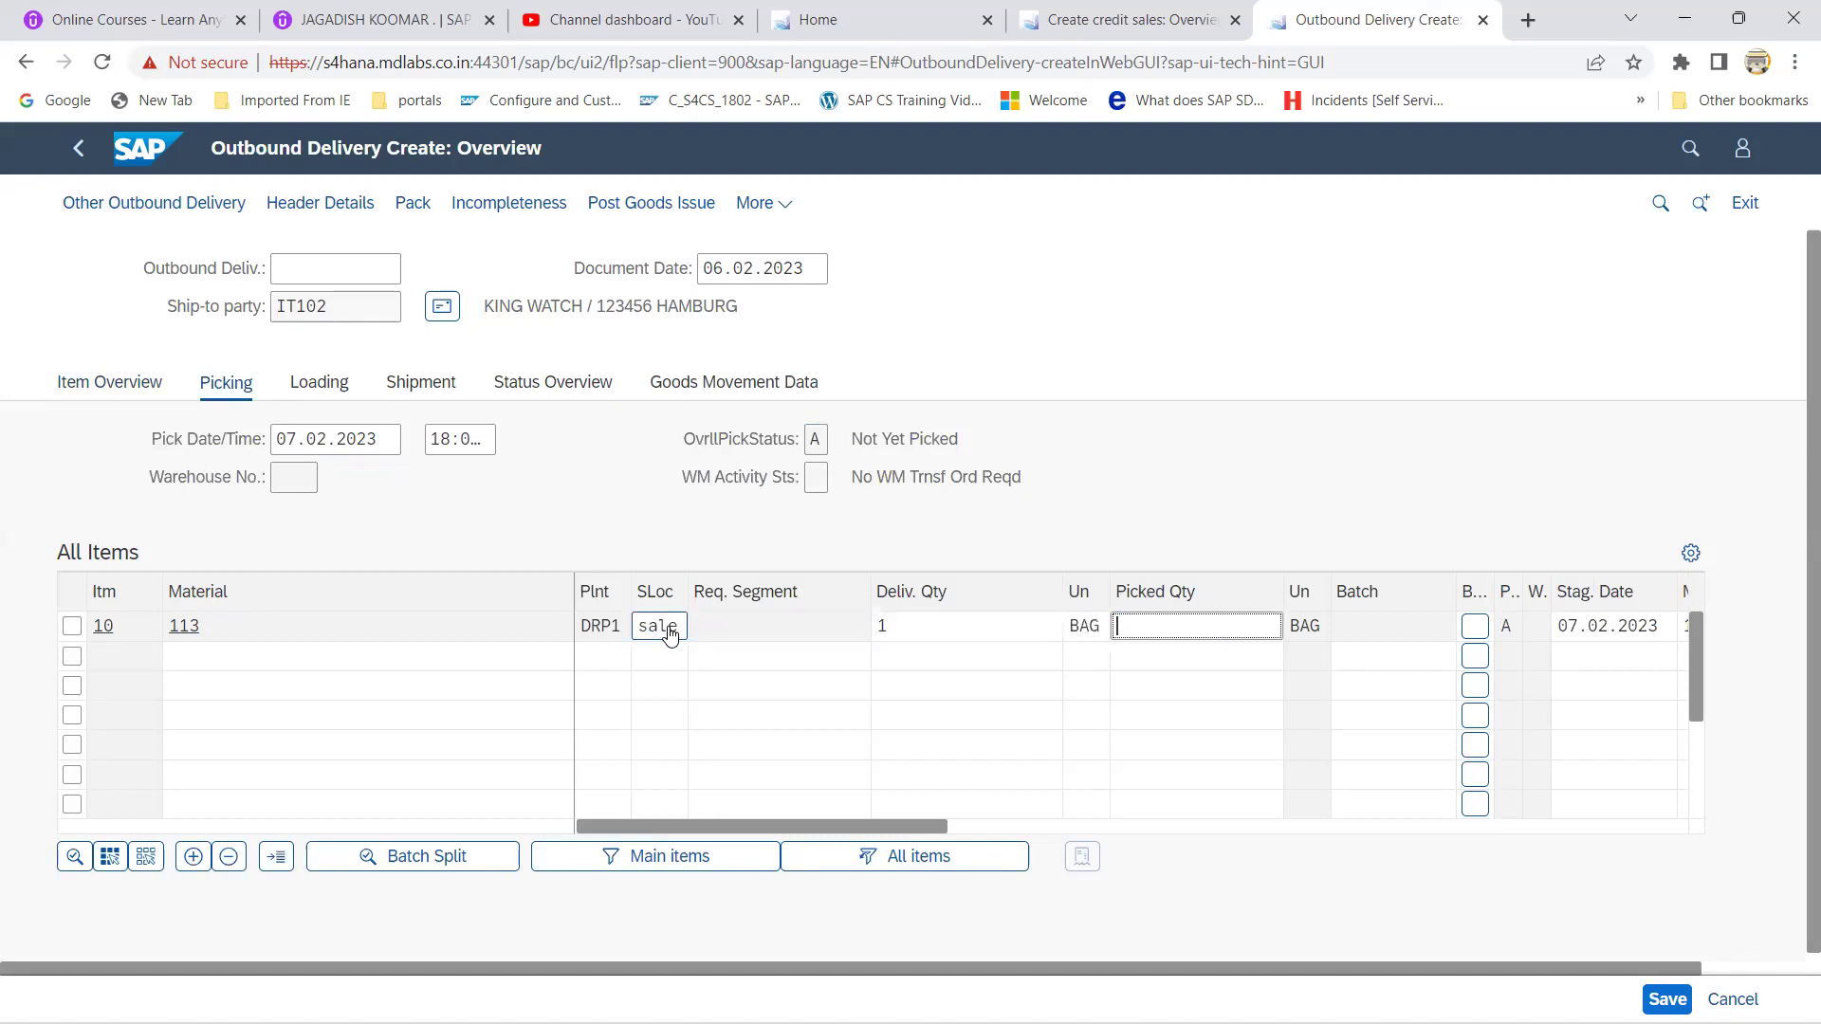
text(1)
key(Return)
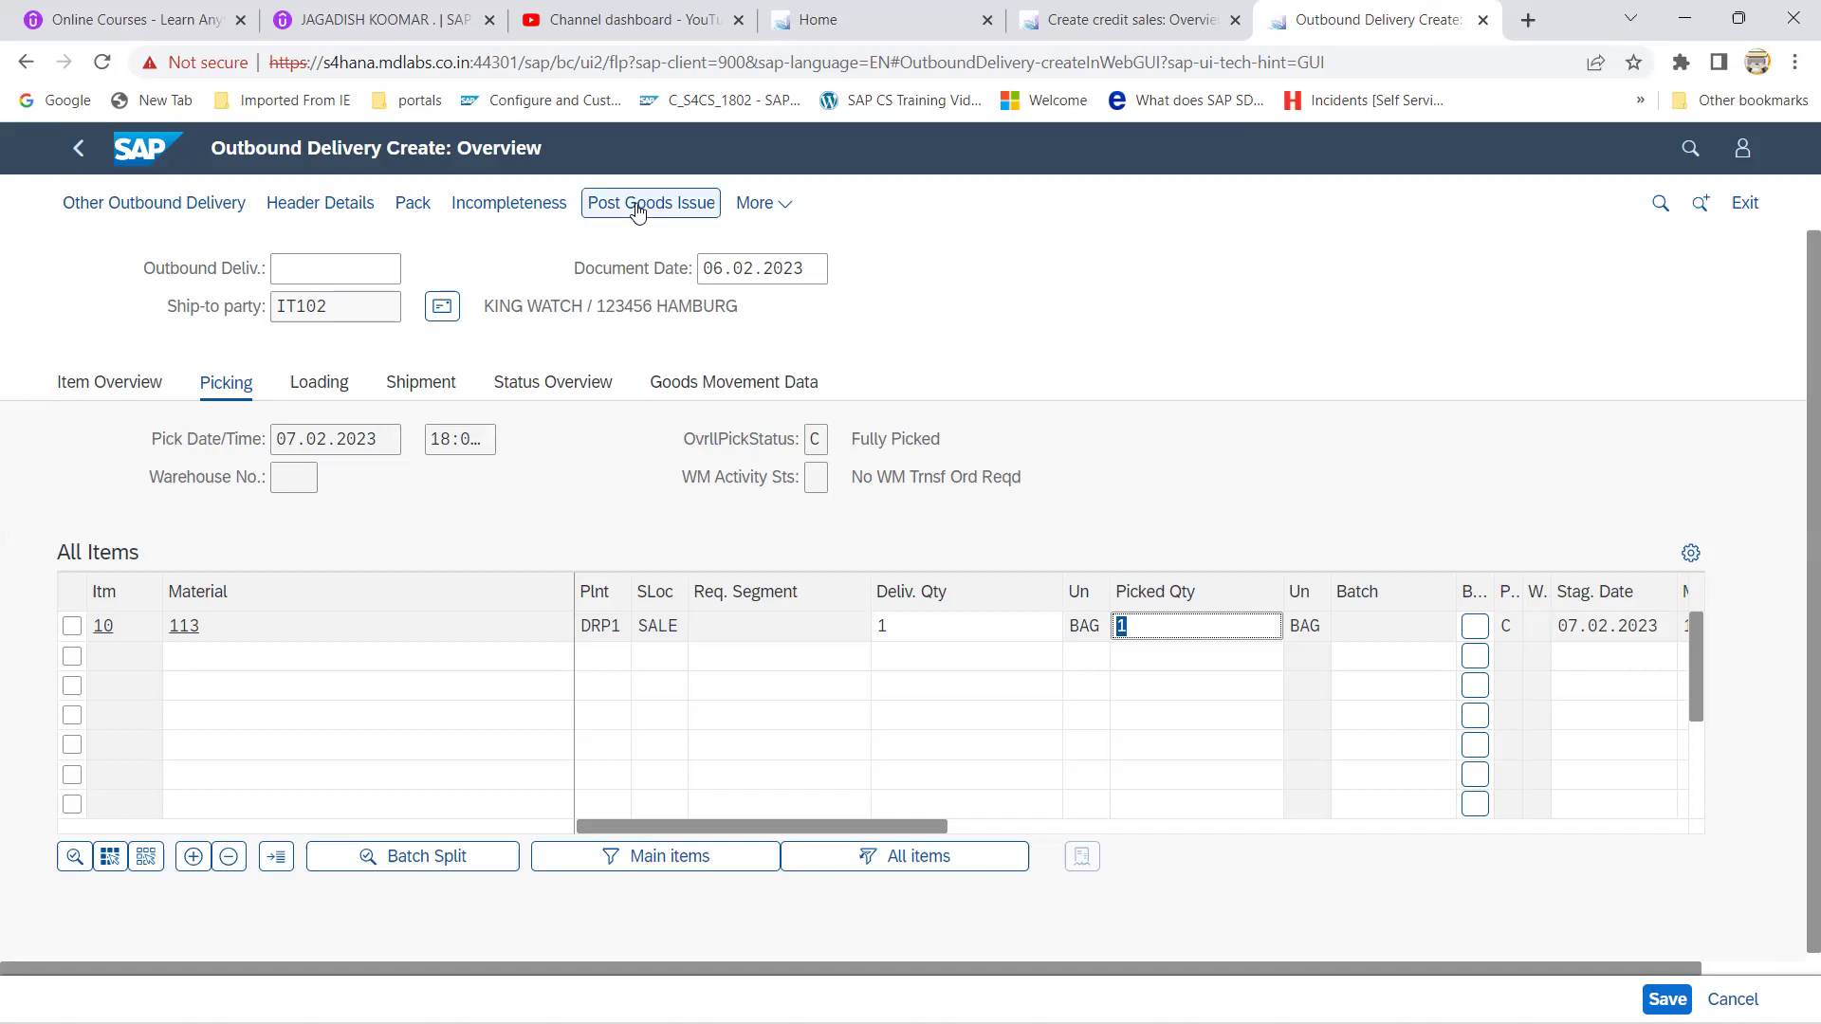
click(687, 384)
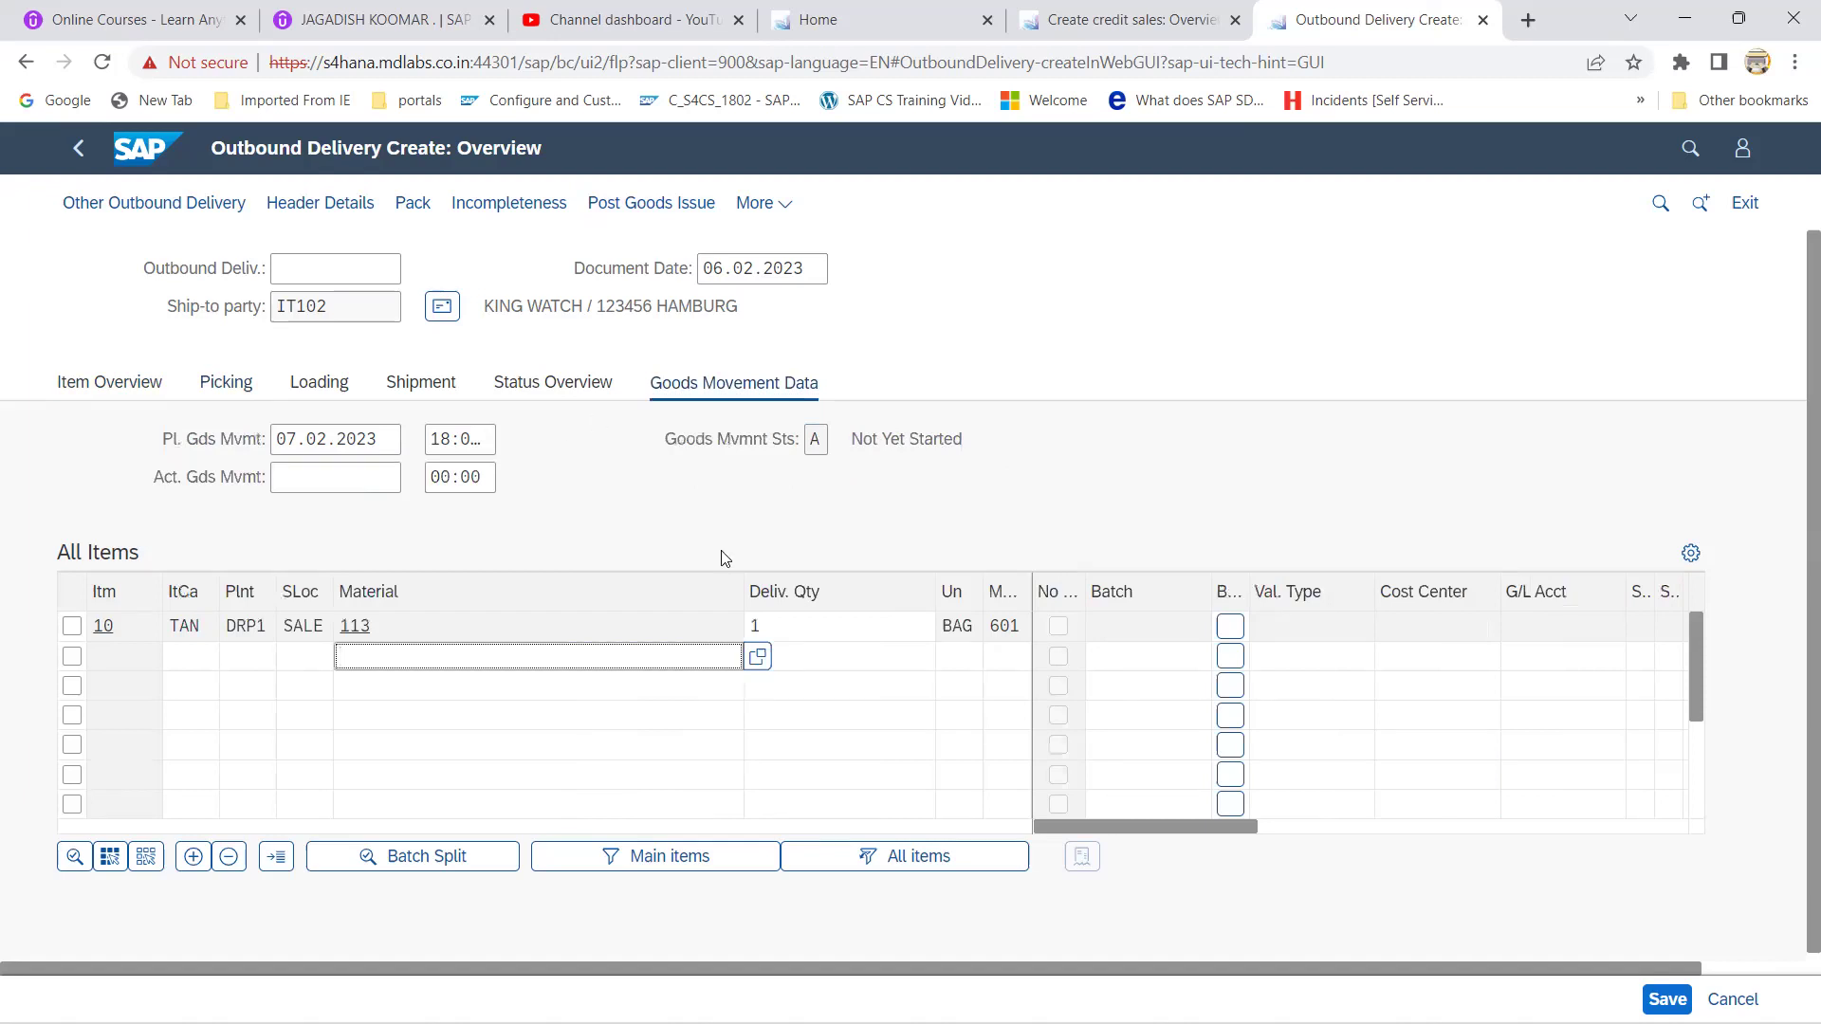
click(654, 204)
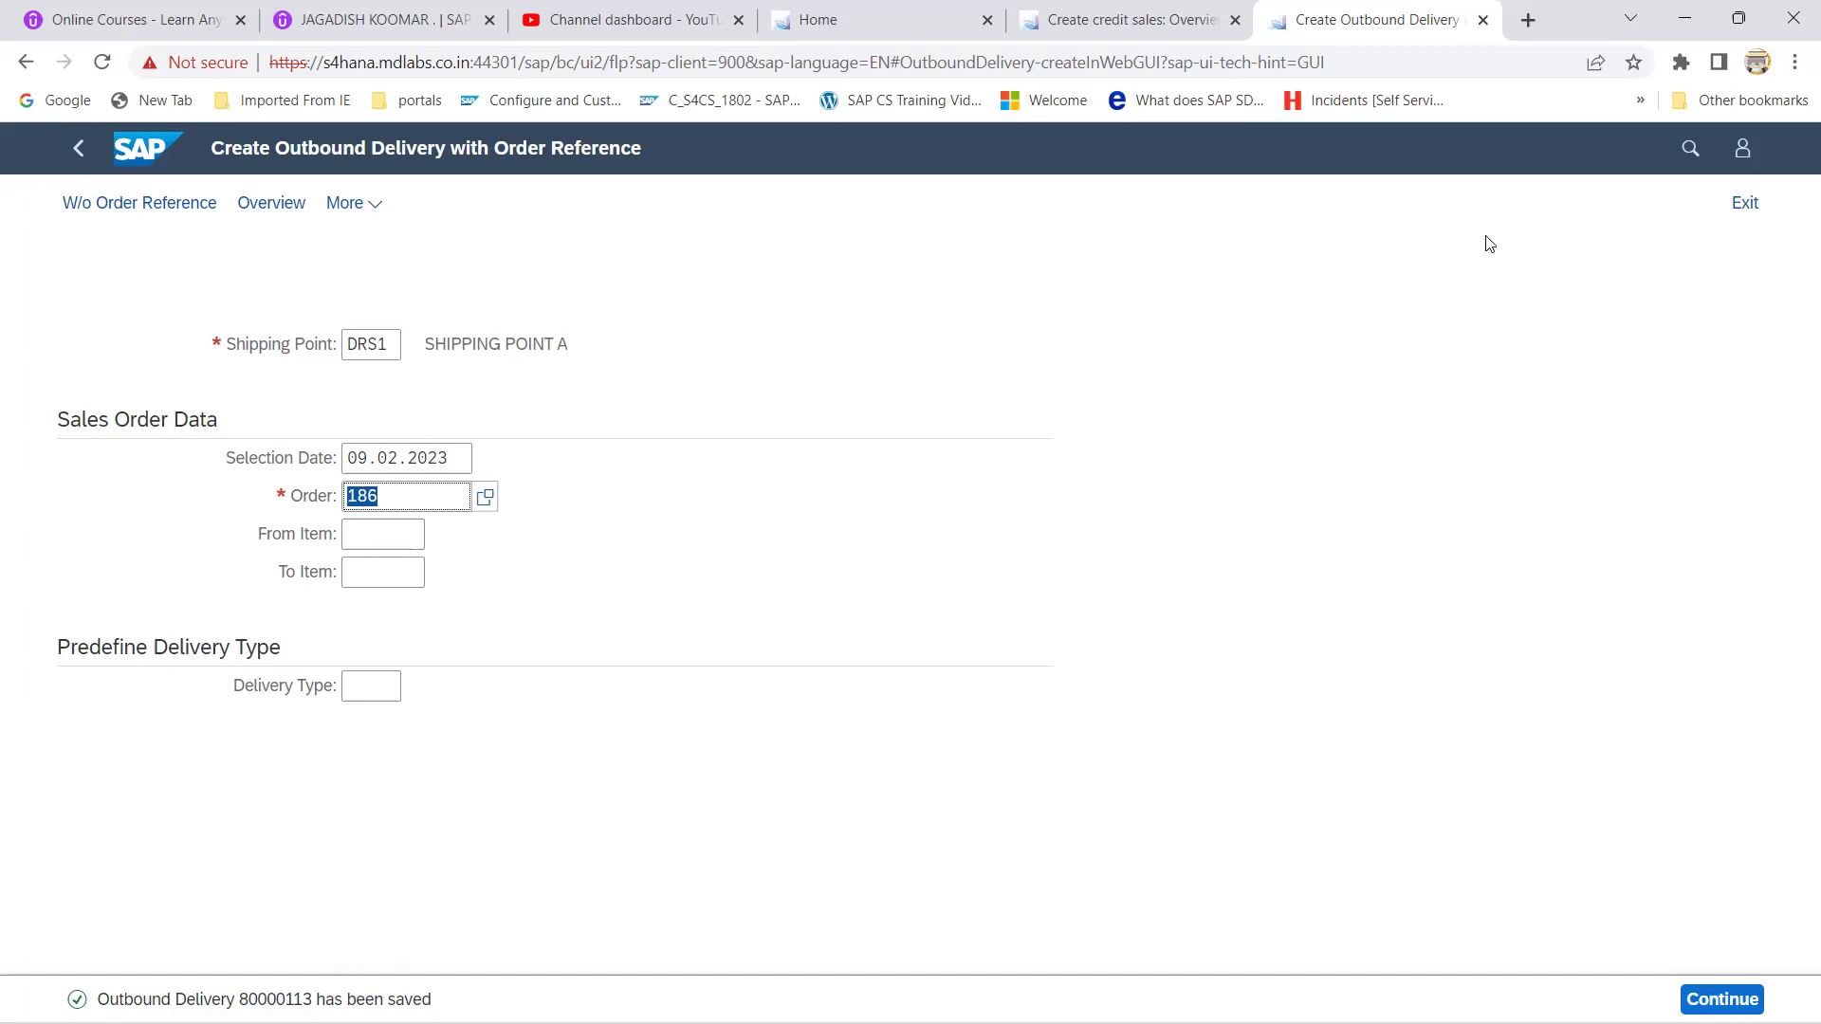
Step: Search the launchpad for VF01 to bill the delivery, reaching item 113 at 200.00 EUR
click(1689, 148)
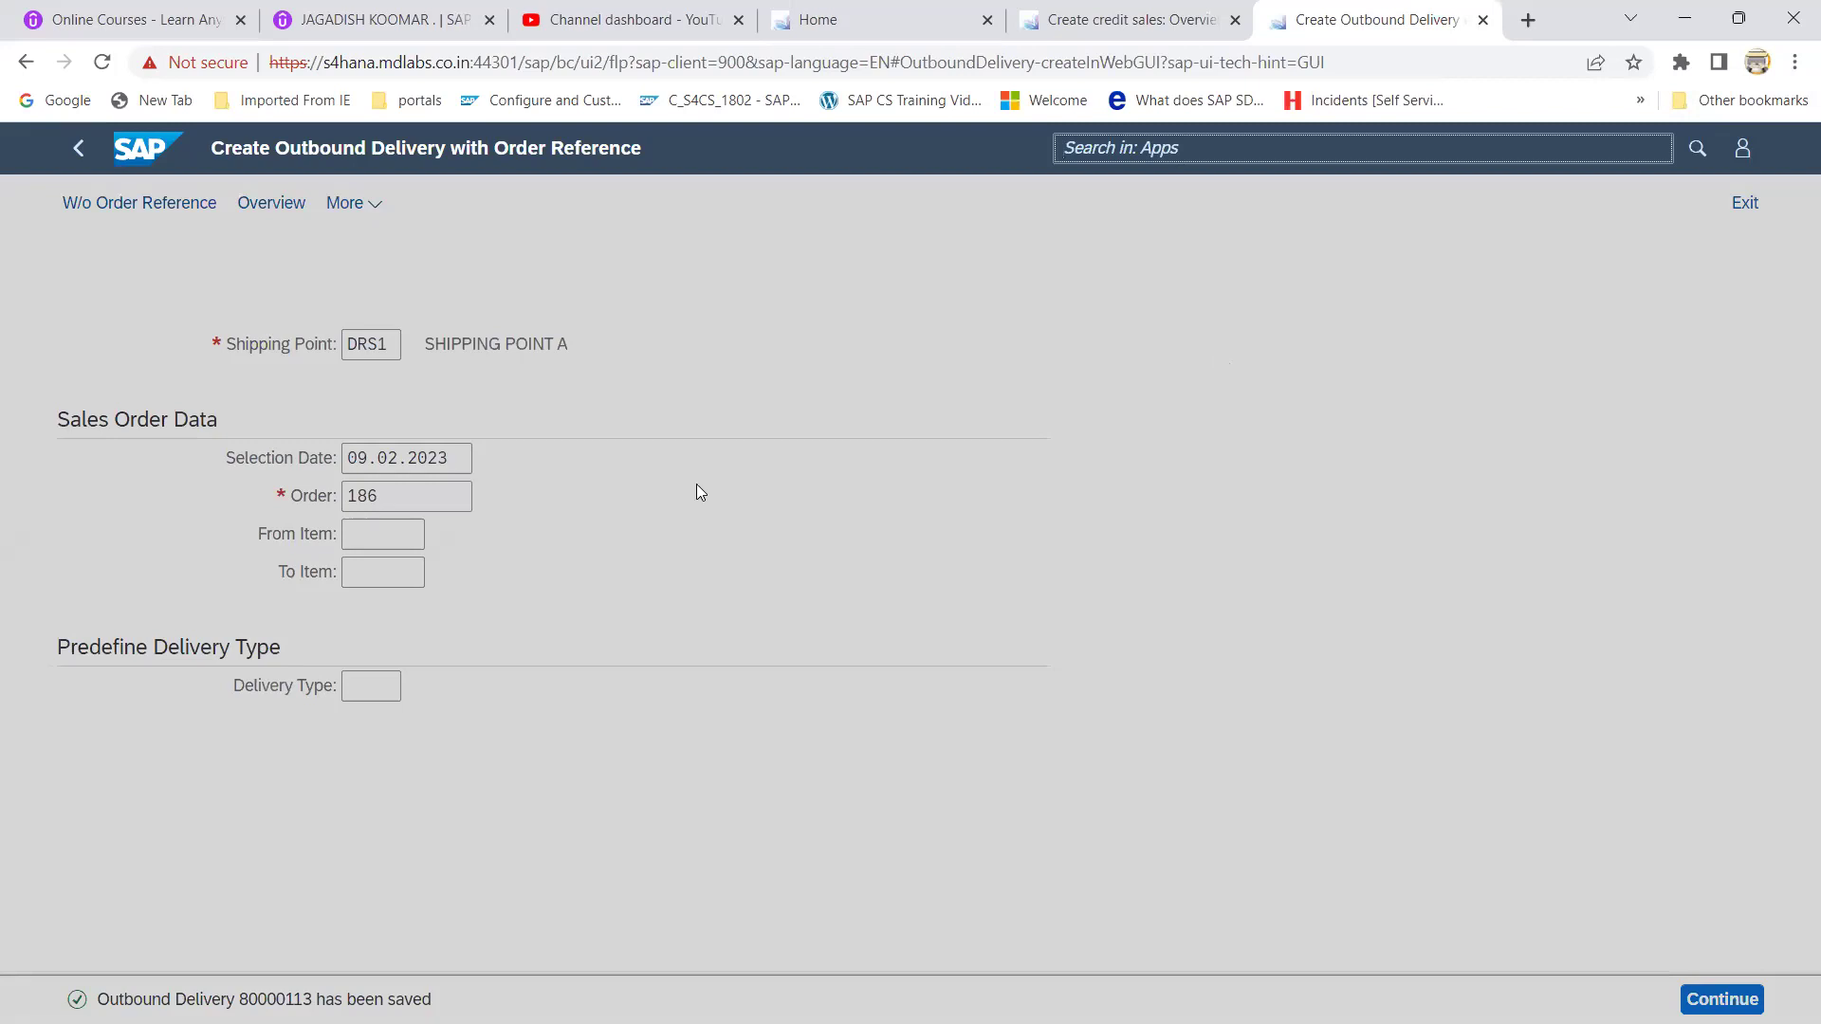
text(vf01)
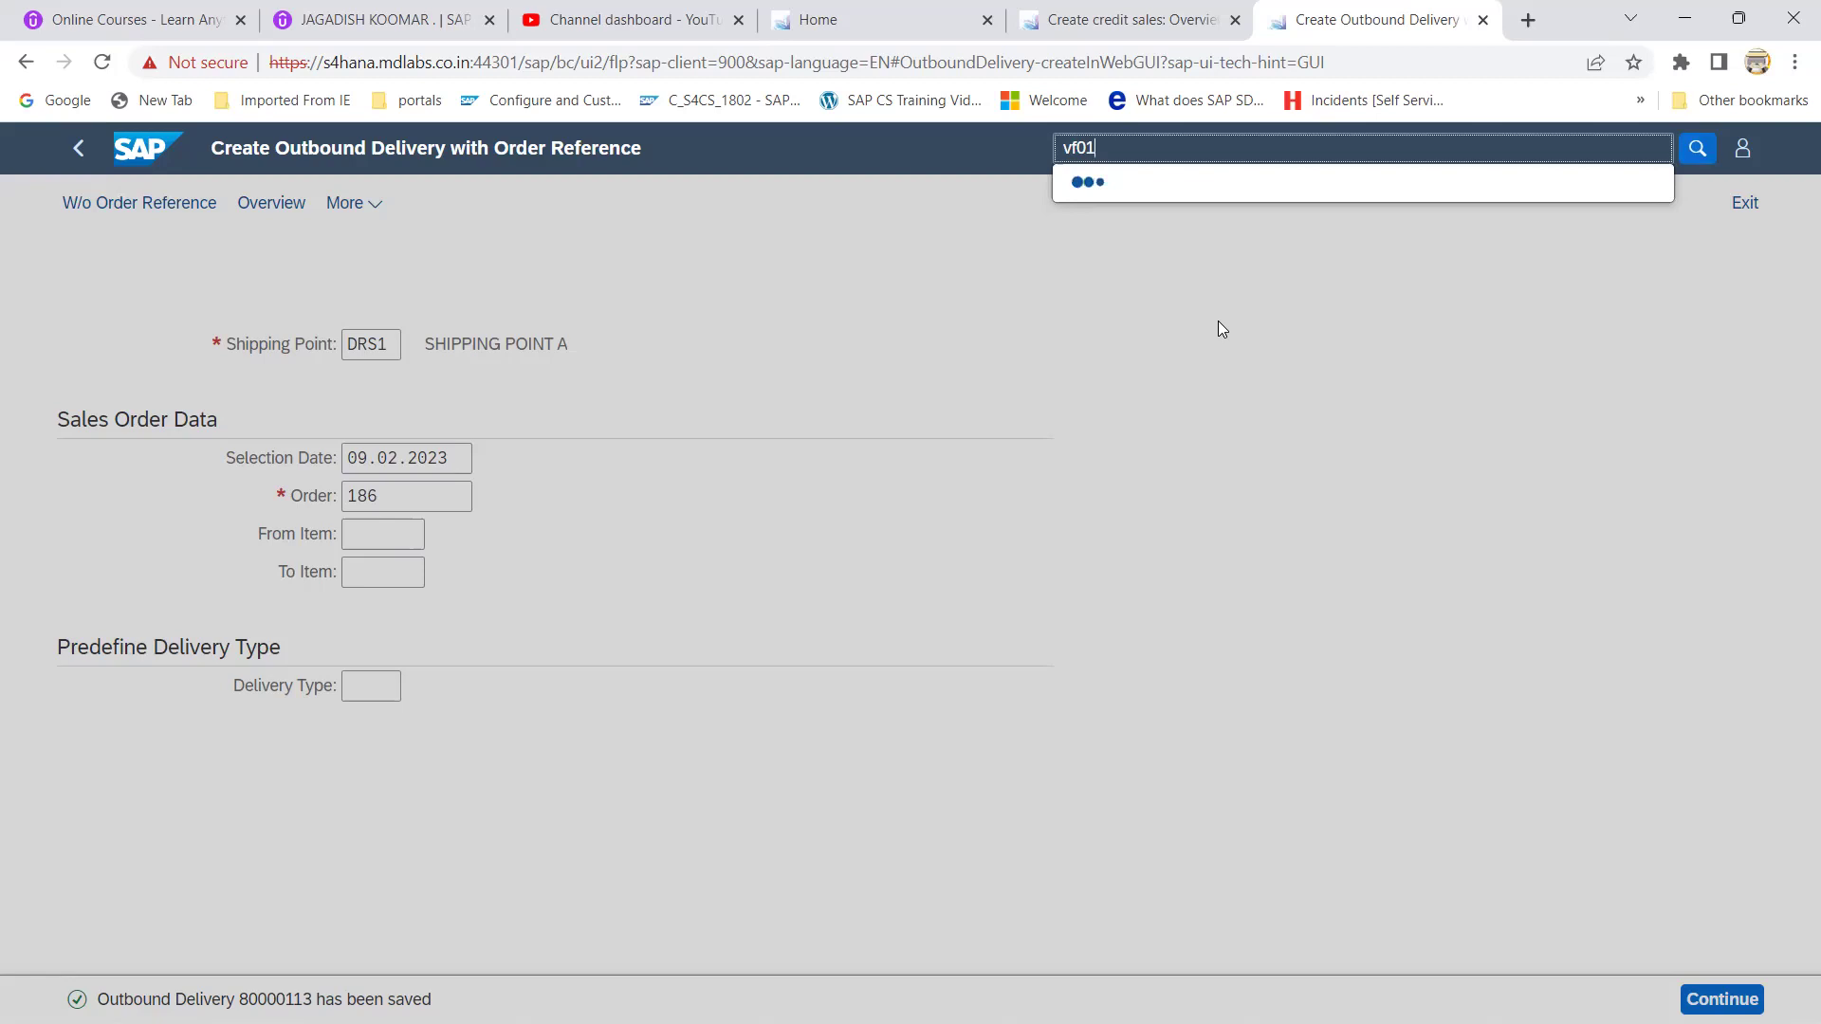
key(BackSpace)
key(BackSpace)
text(01)
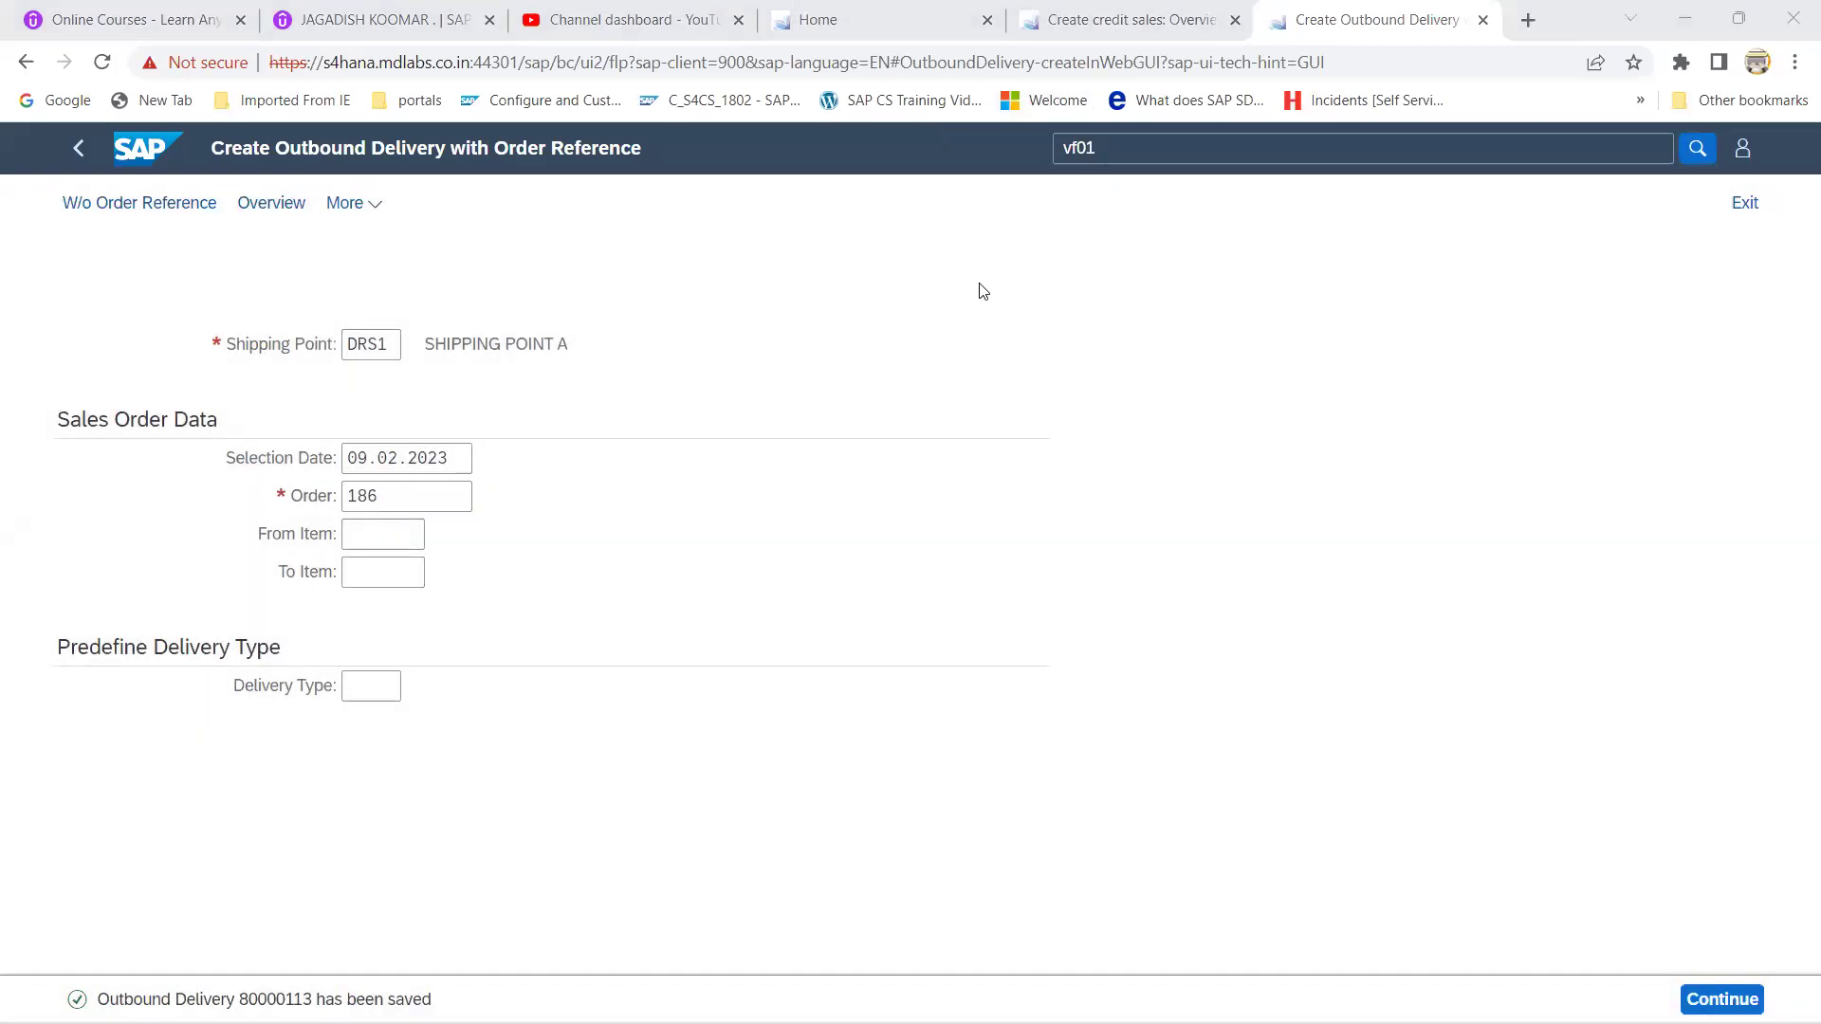
click(1100, 149)
key(BackSpace)
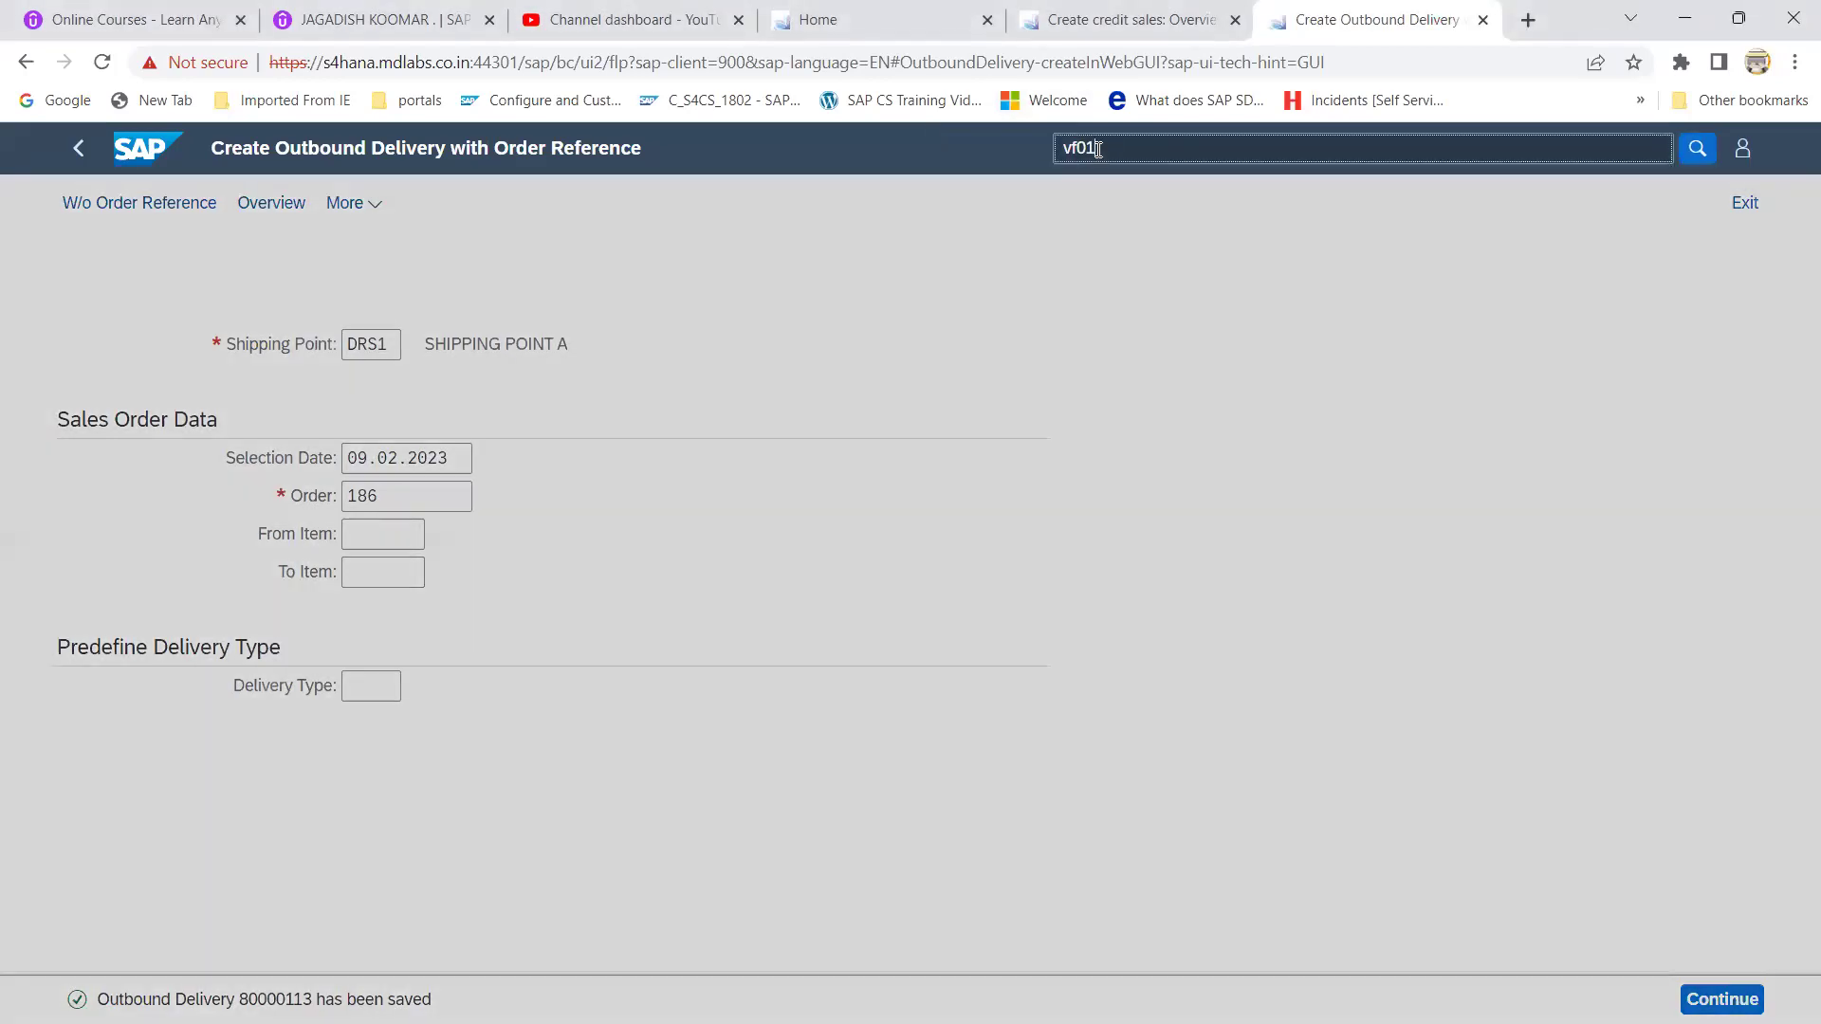
key(BackSpace)
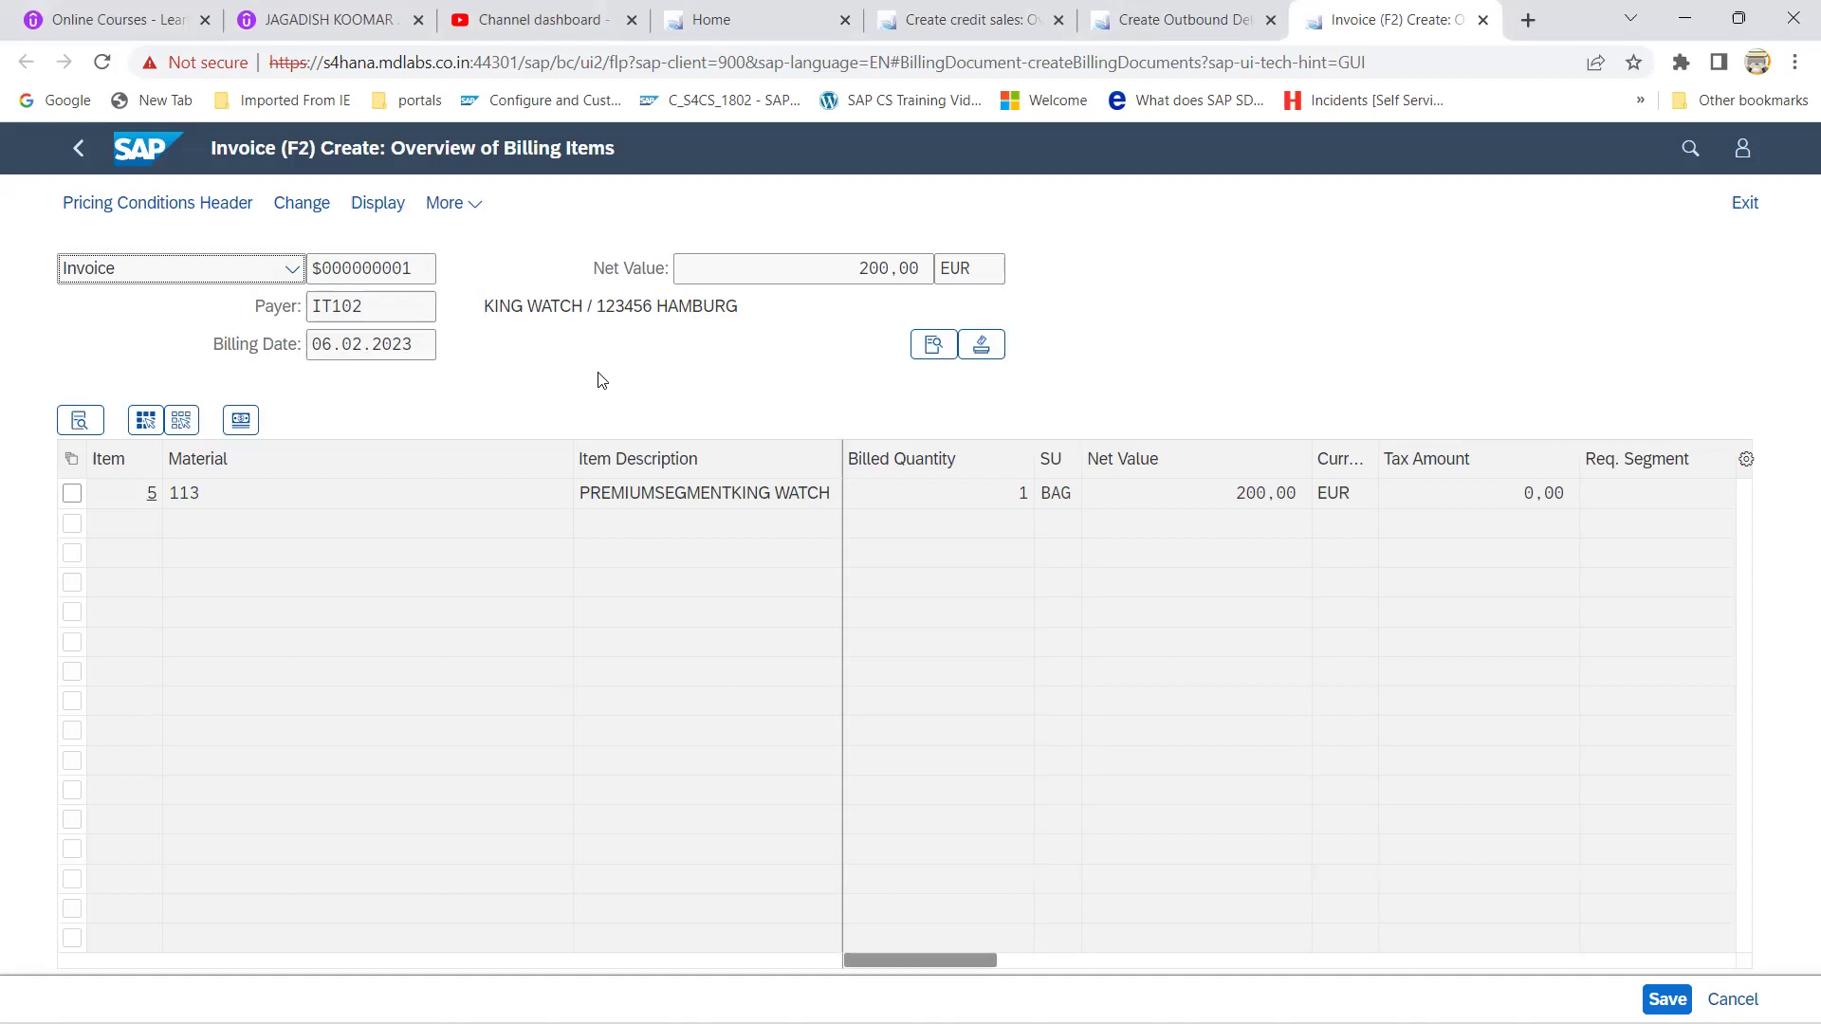
Step: Review billing item 5's details, then set Acct Assmt Grp Cust to Domestic Revenues
click(78, 152)
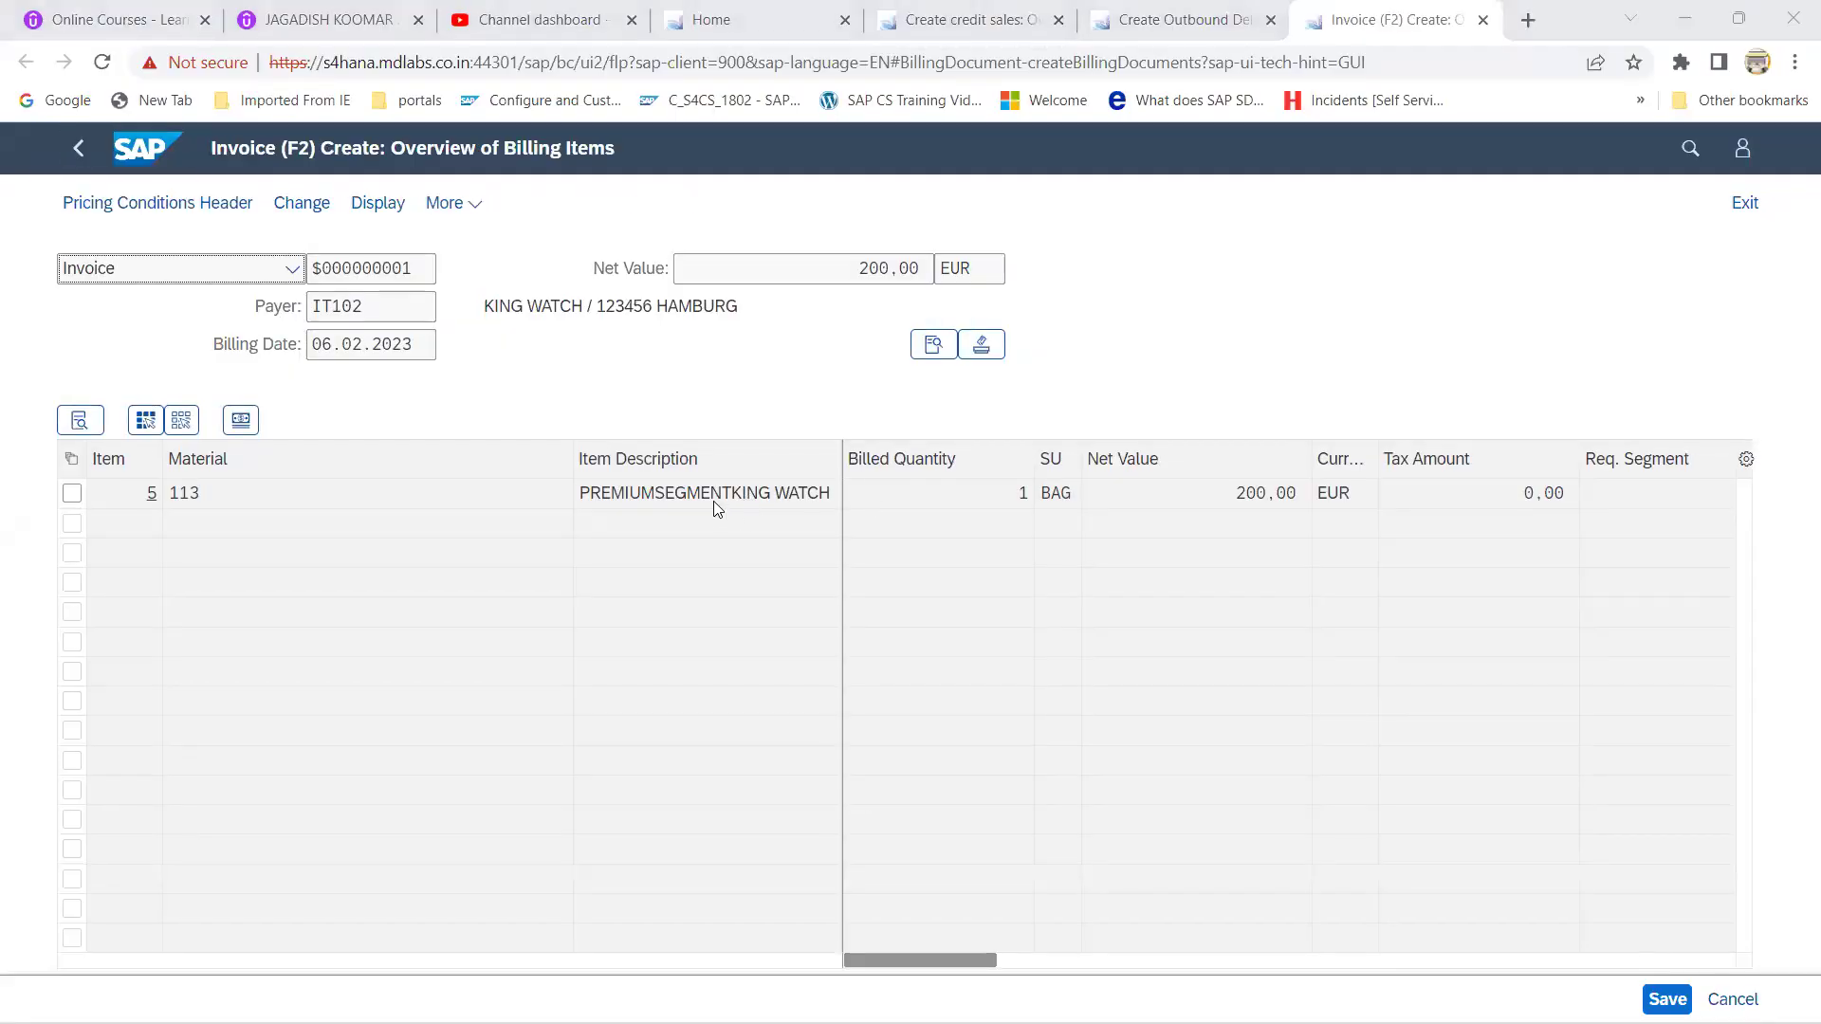
click(914, 501)
click(977, 347)
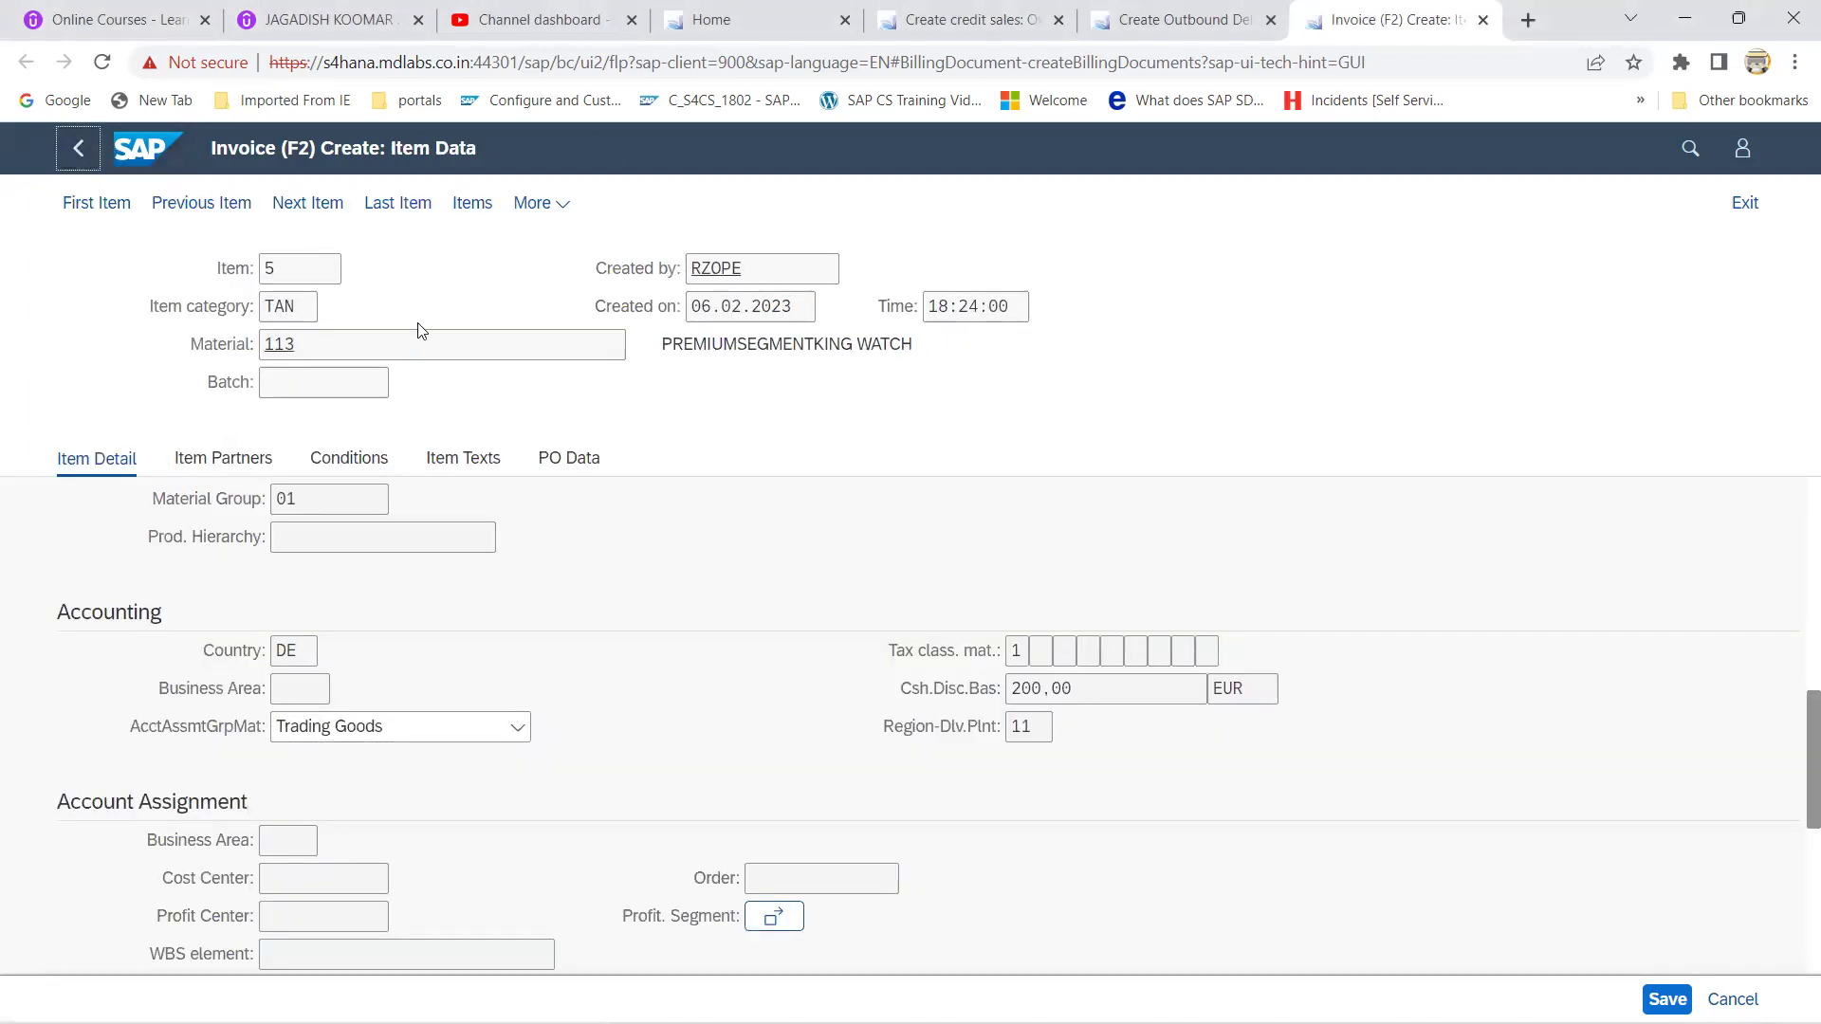
click(934, 346)
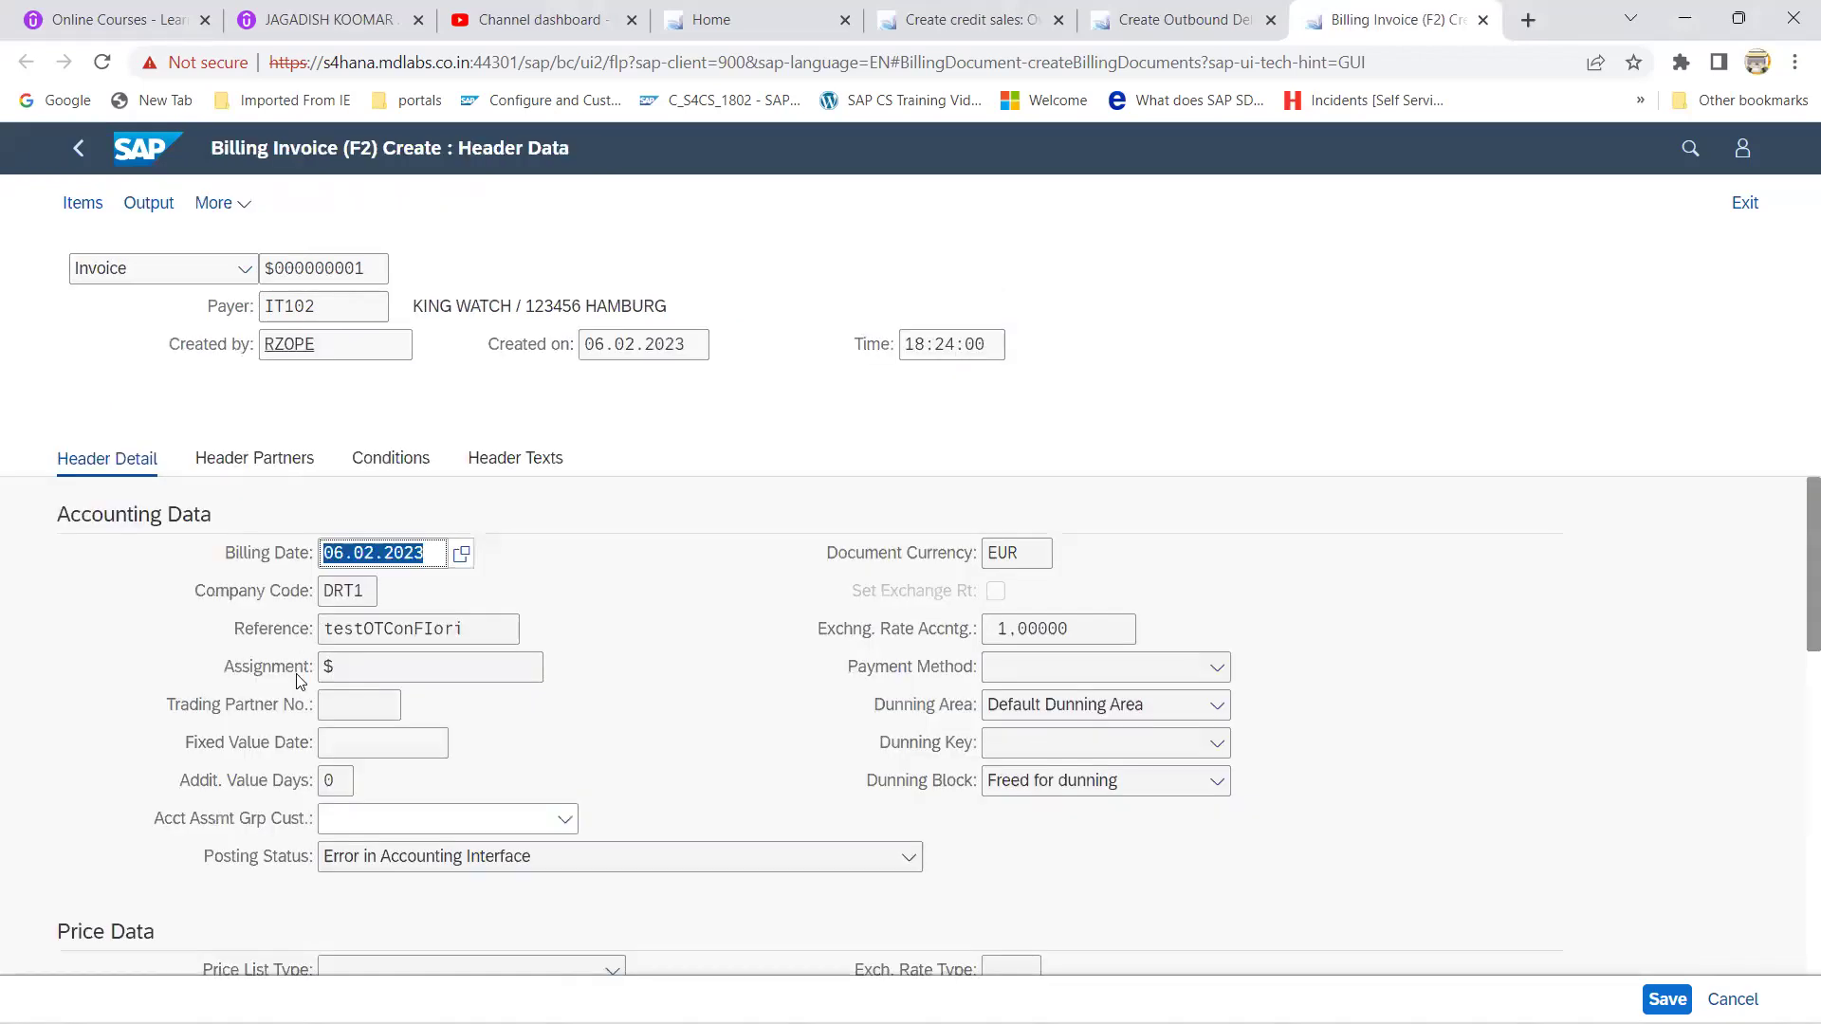
click(564, 818)
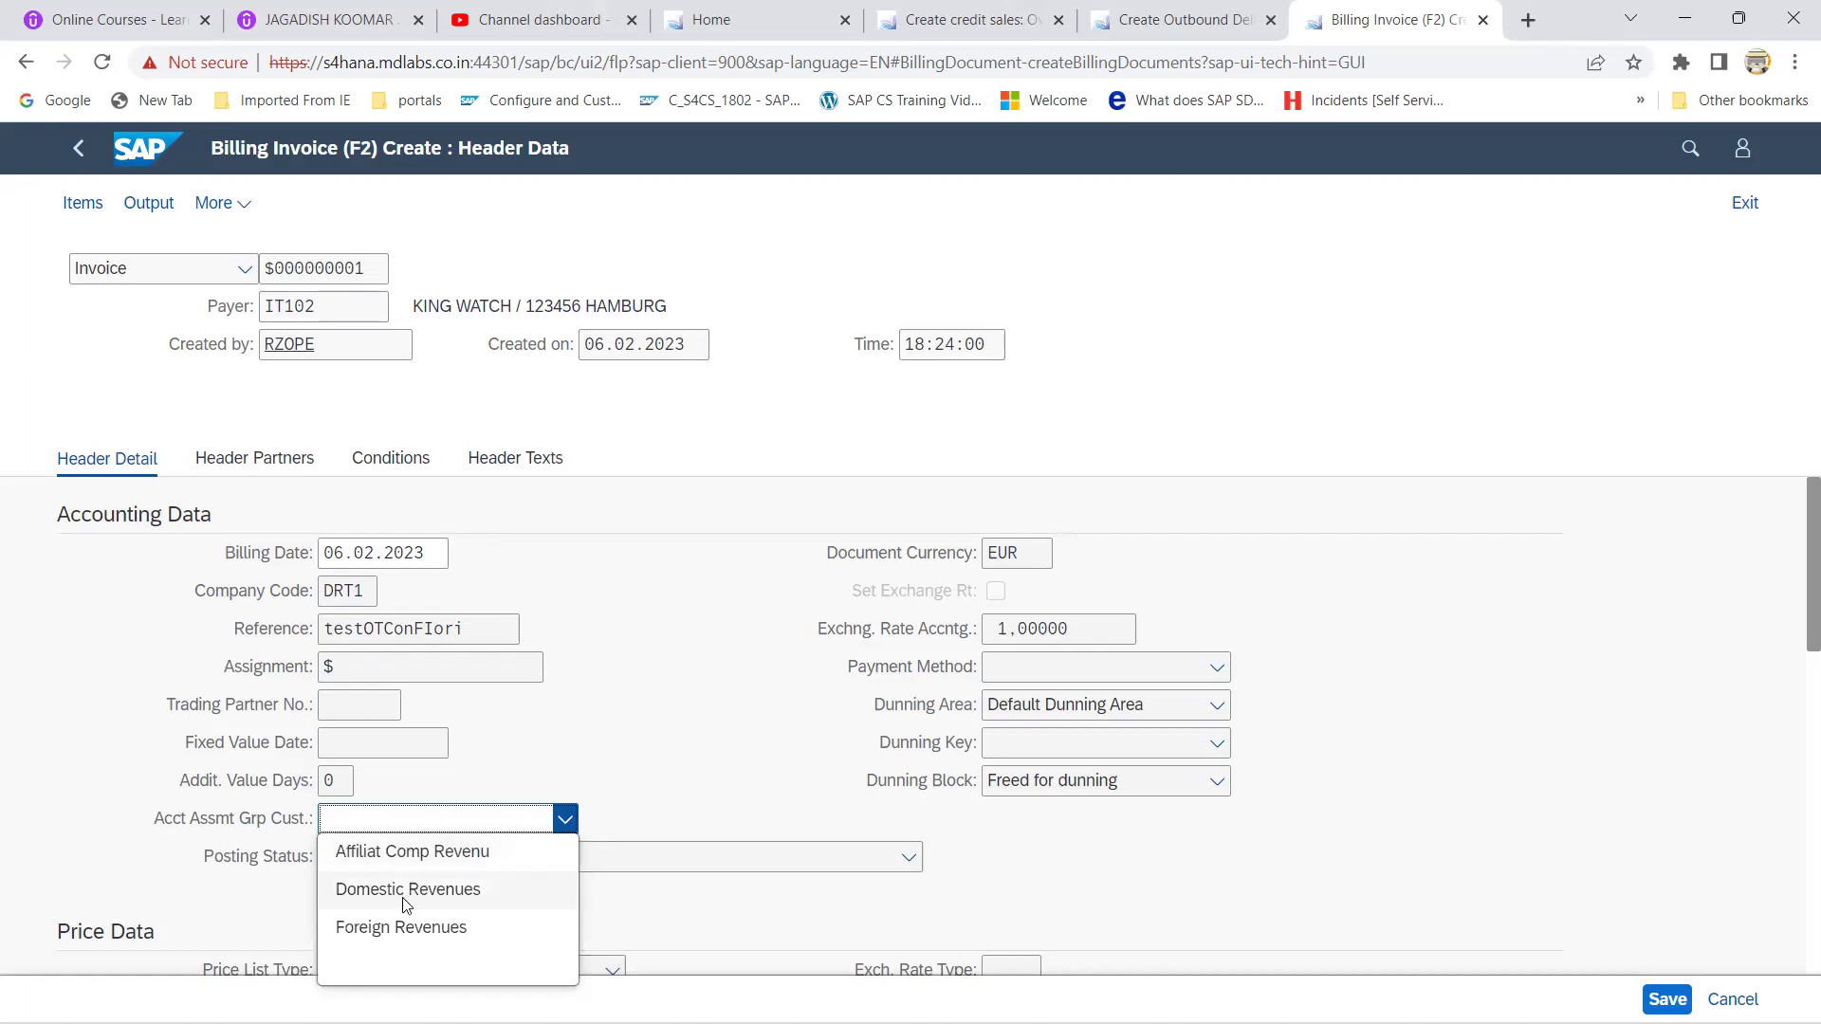
click(406, 889)
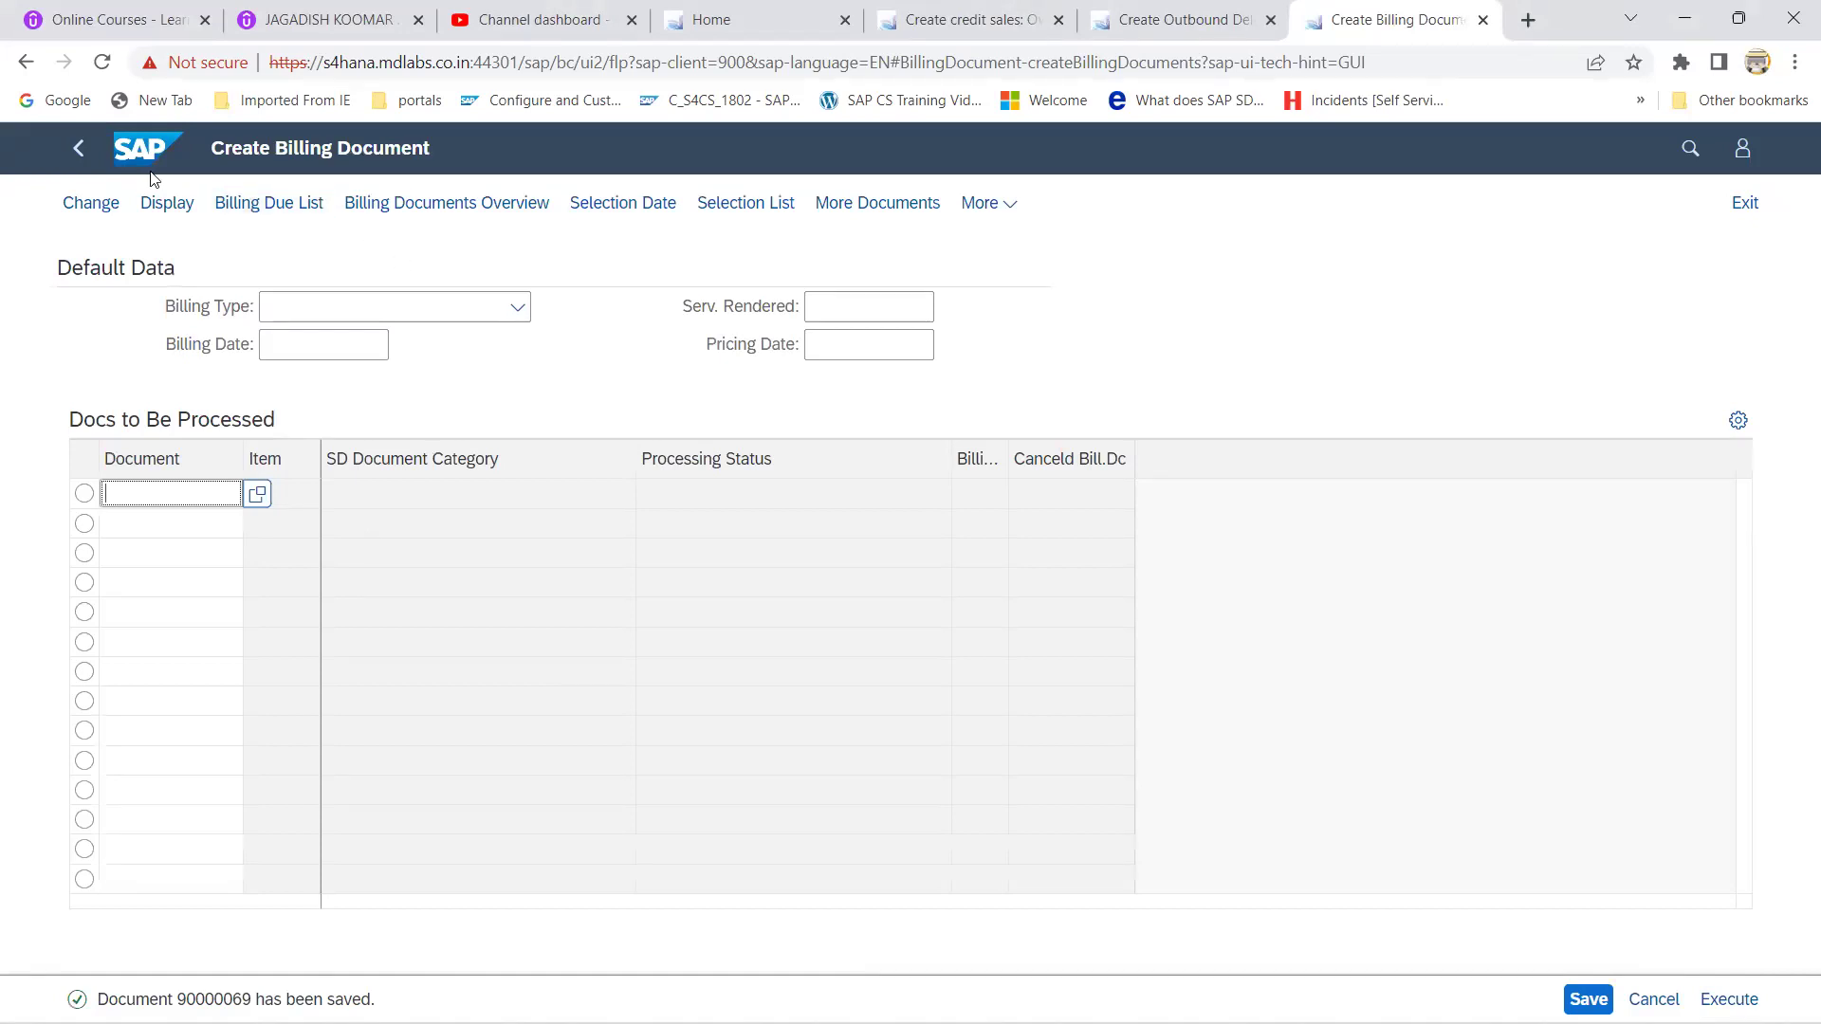
Step: Display billing document 90000069 and open its accounting document
click(167, 205)
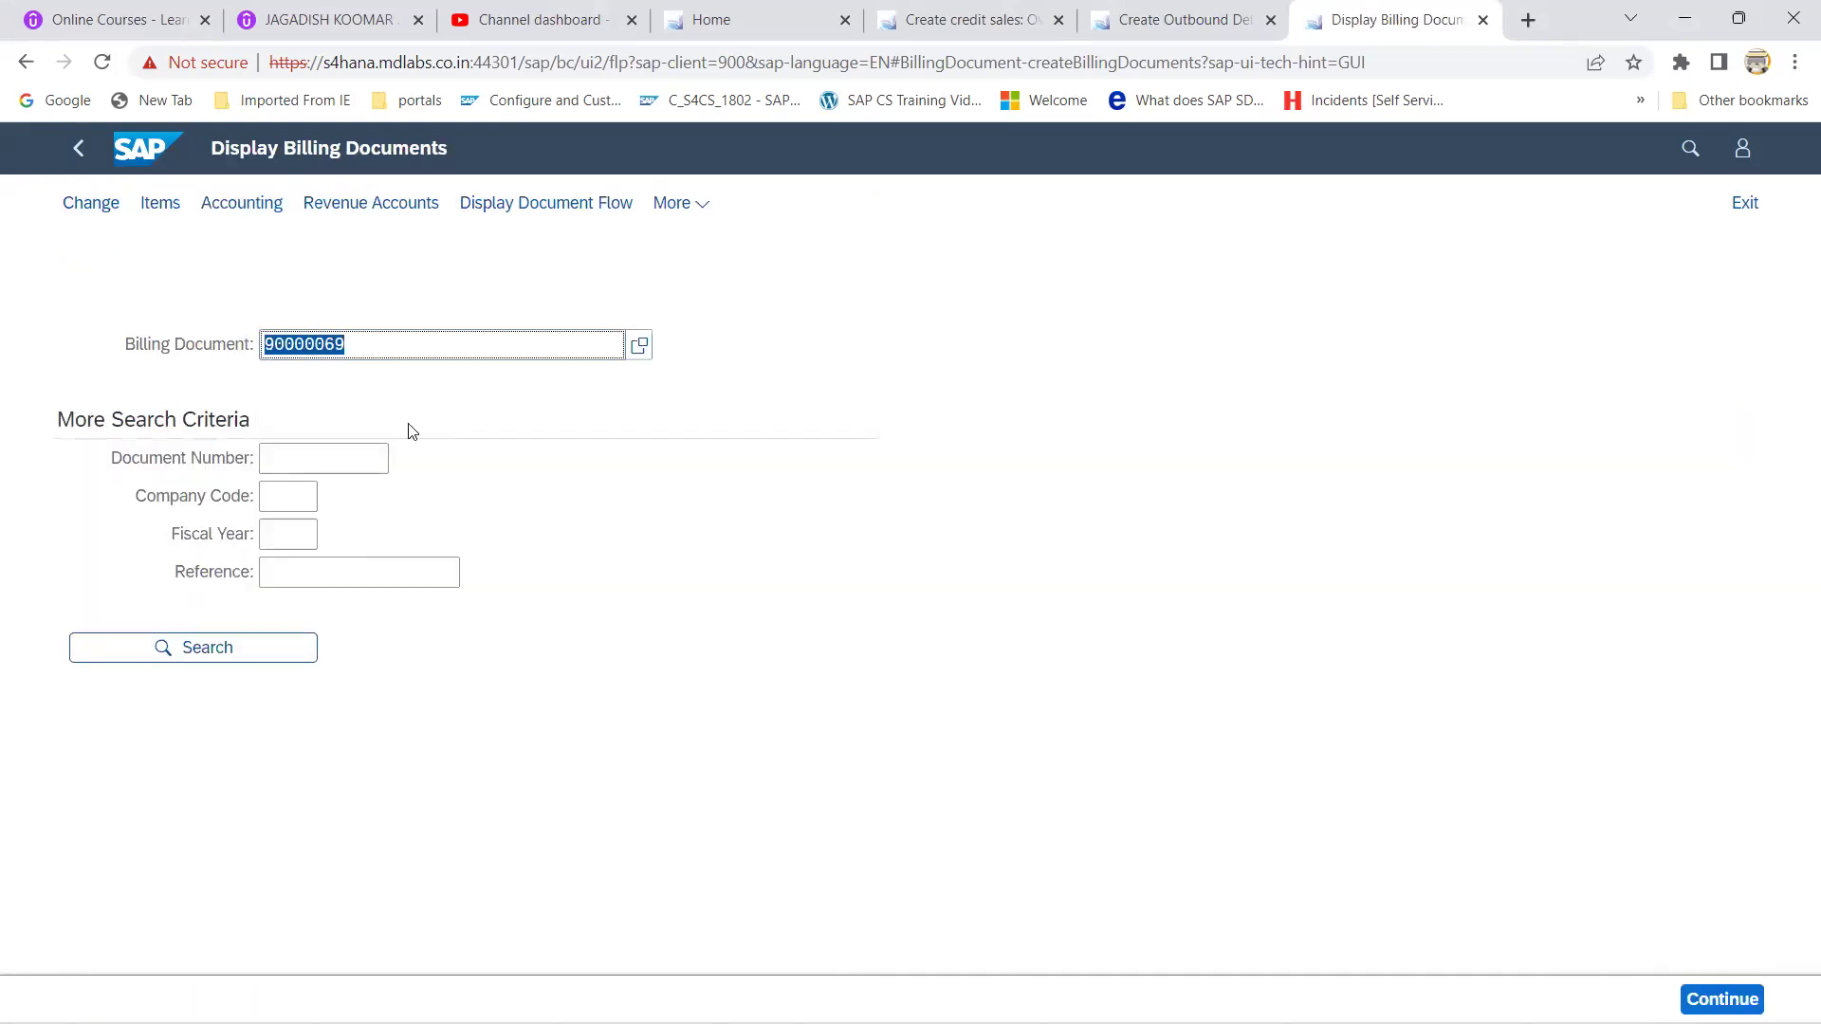
key(Return)
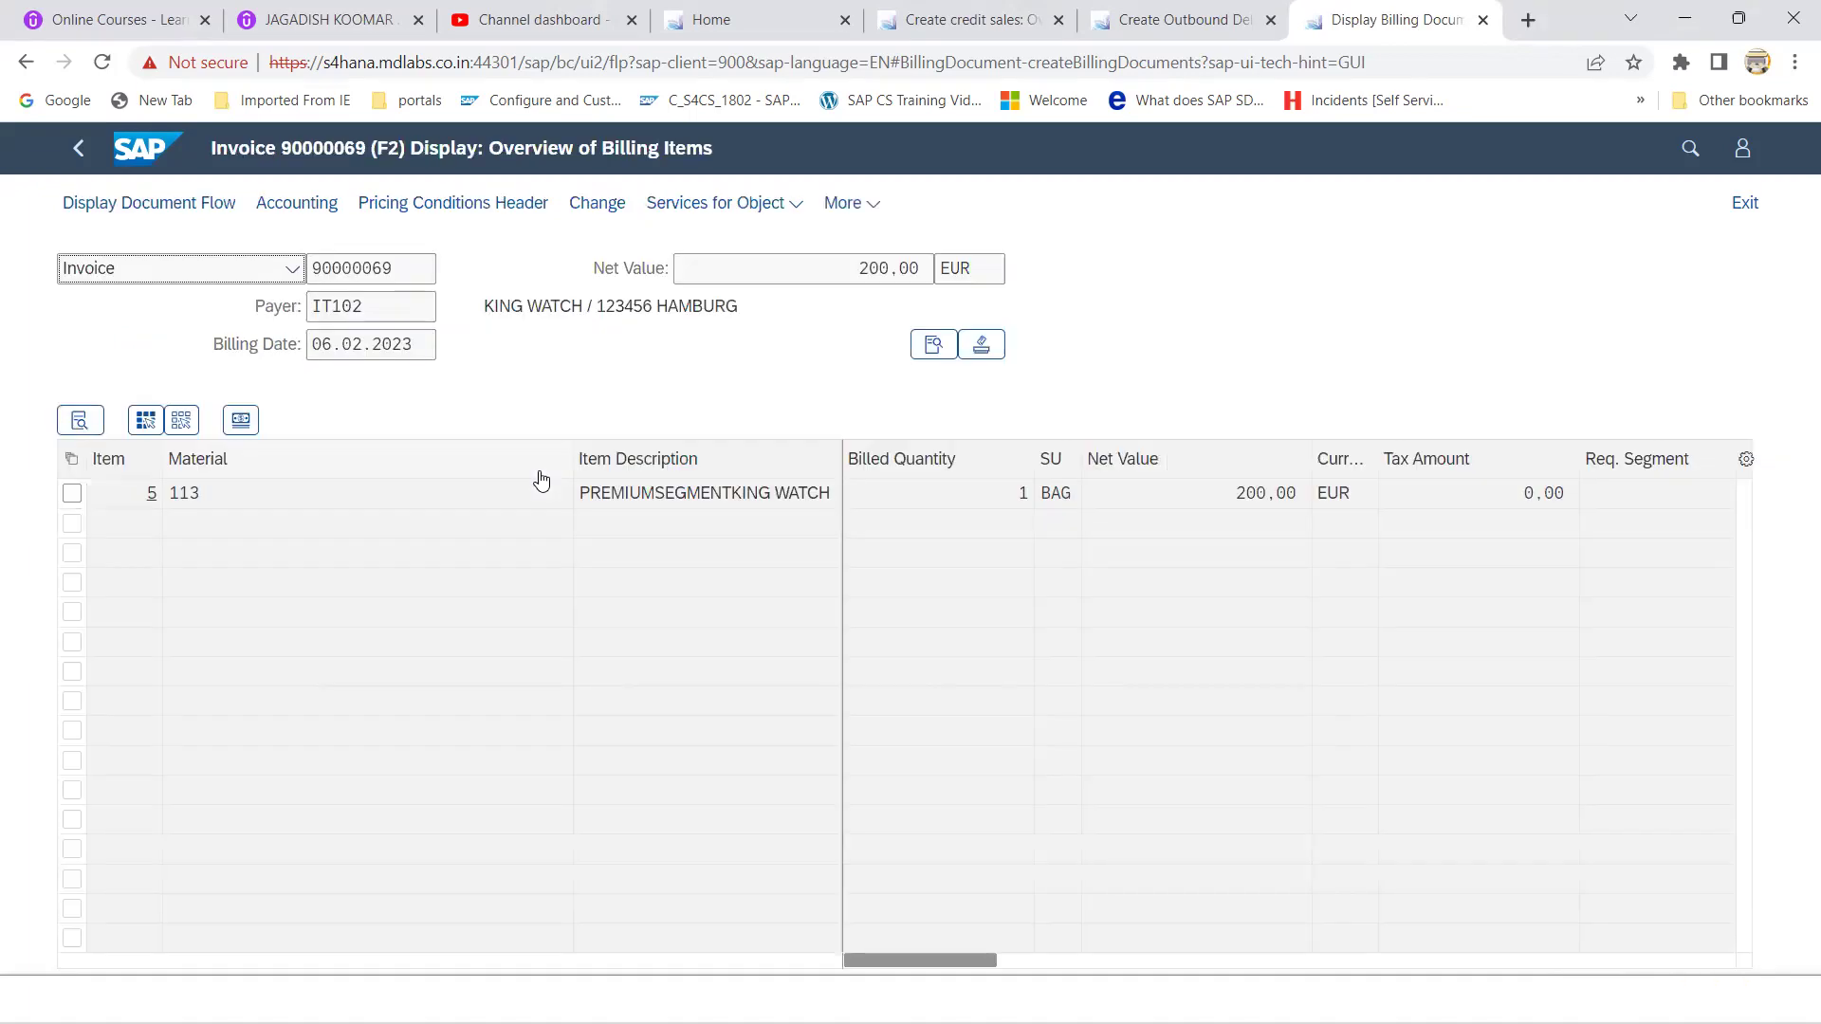
click(281, 213)
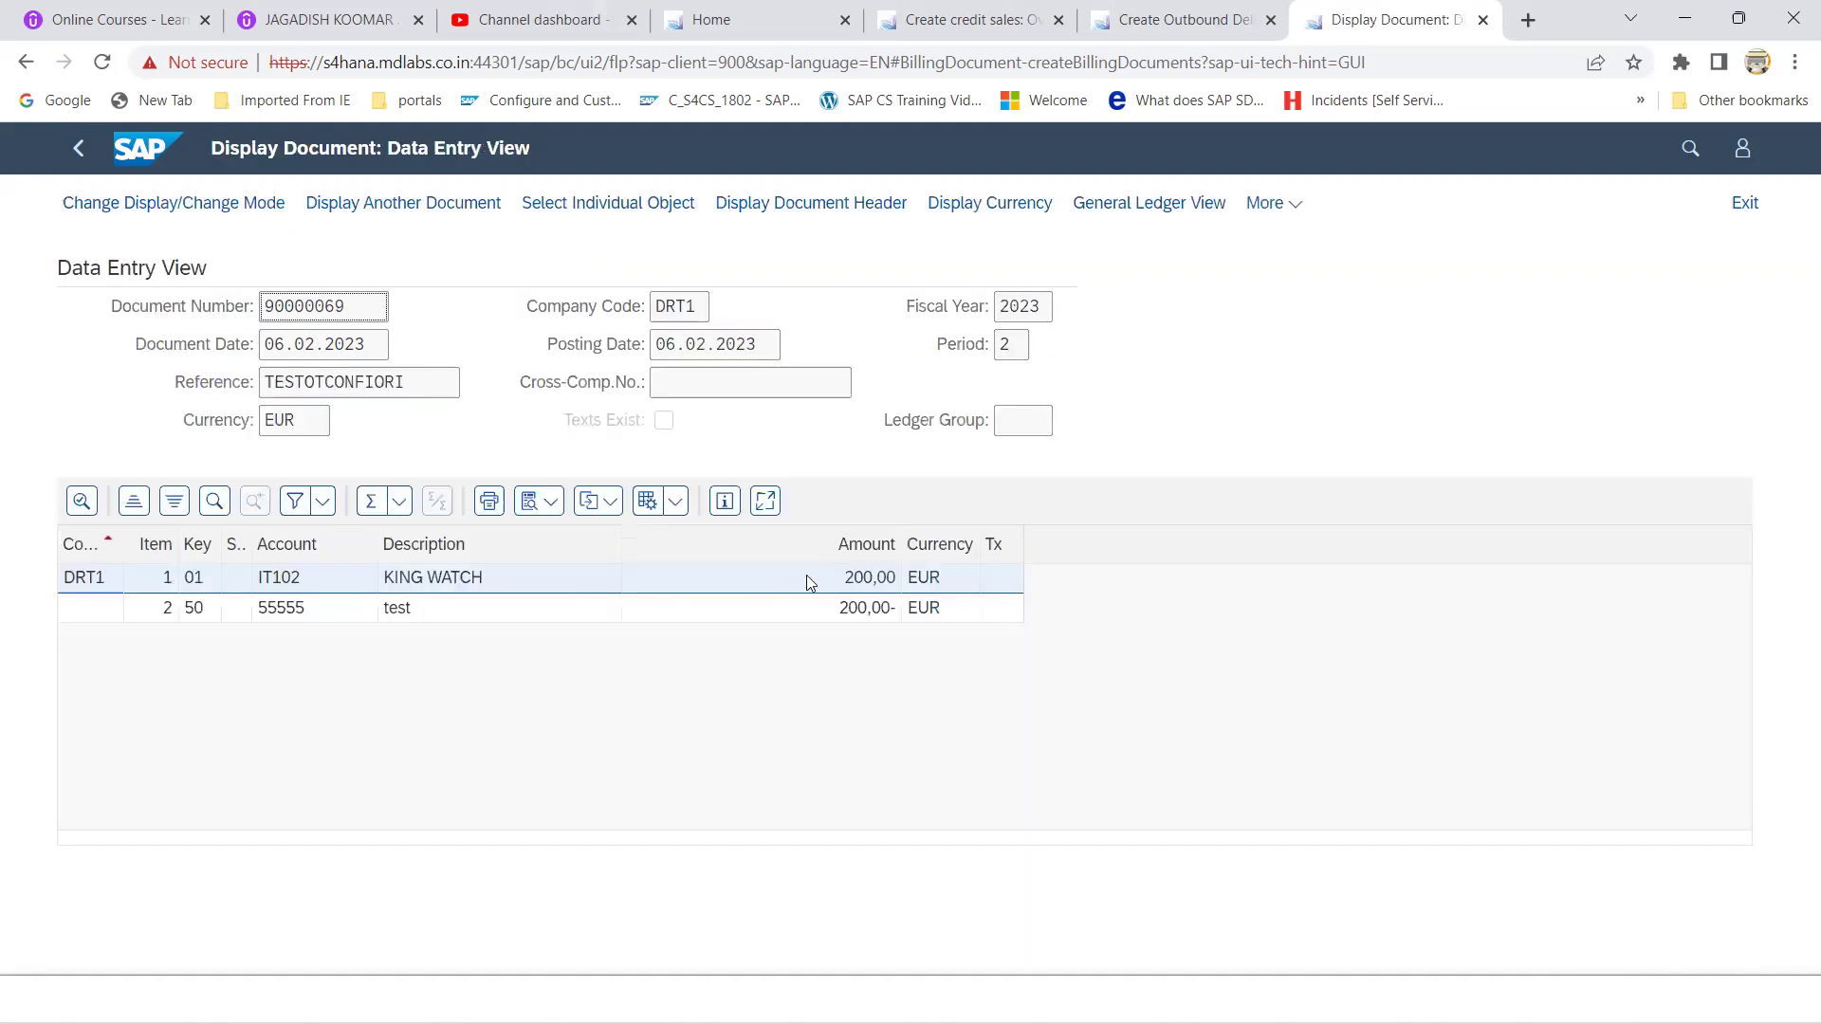
Step: Check the 200,00 EUR debit to IT102 and credit to 55555, then switch to the Udemy tab
click(833, 612)
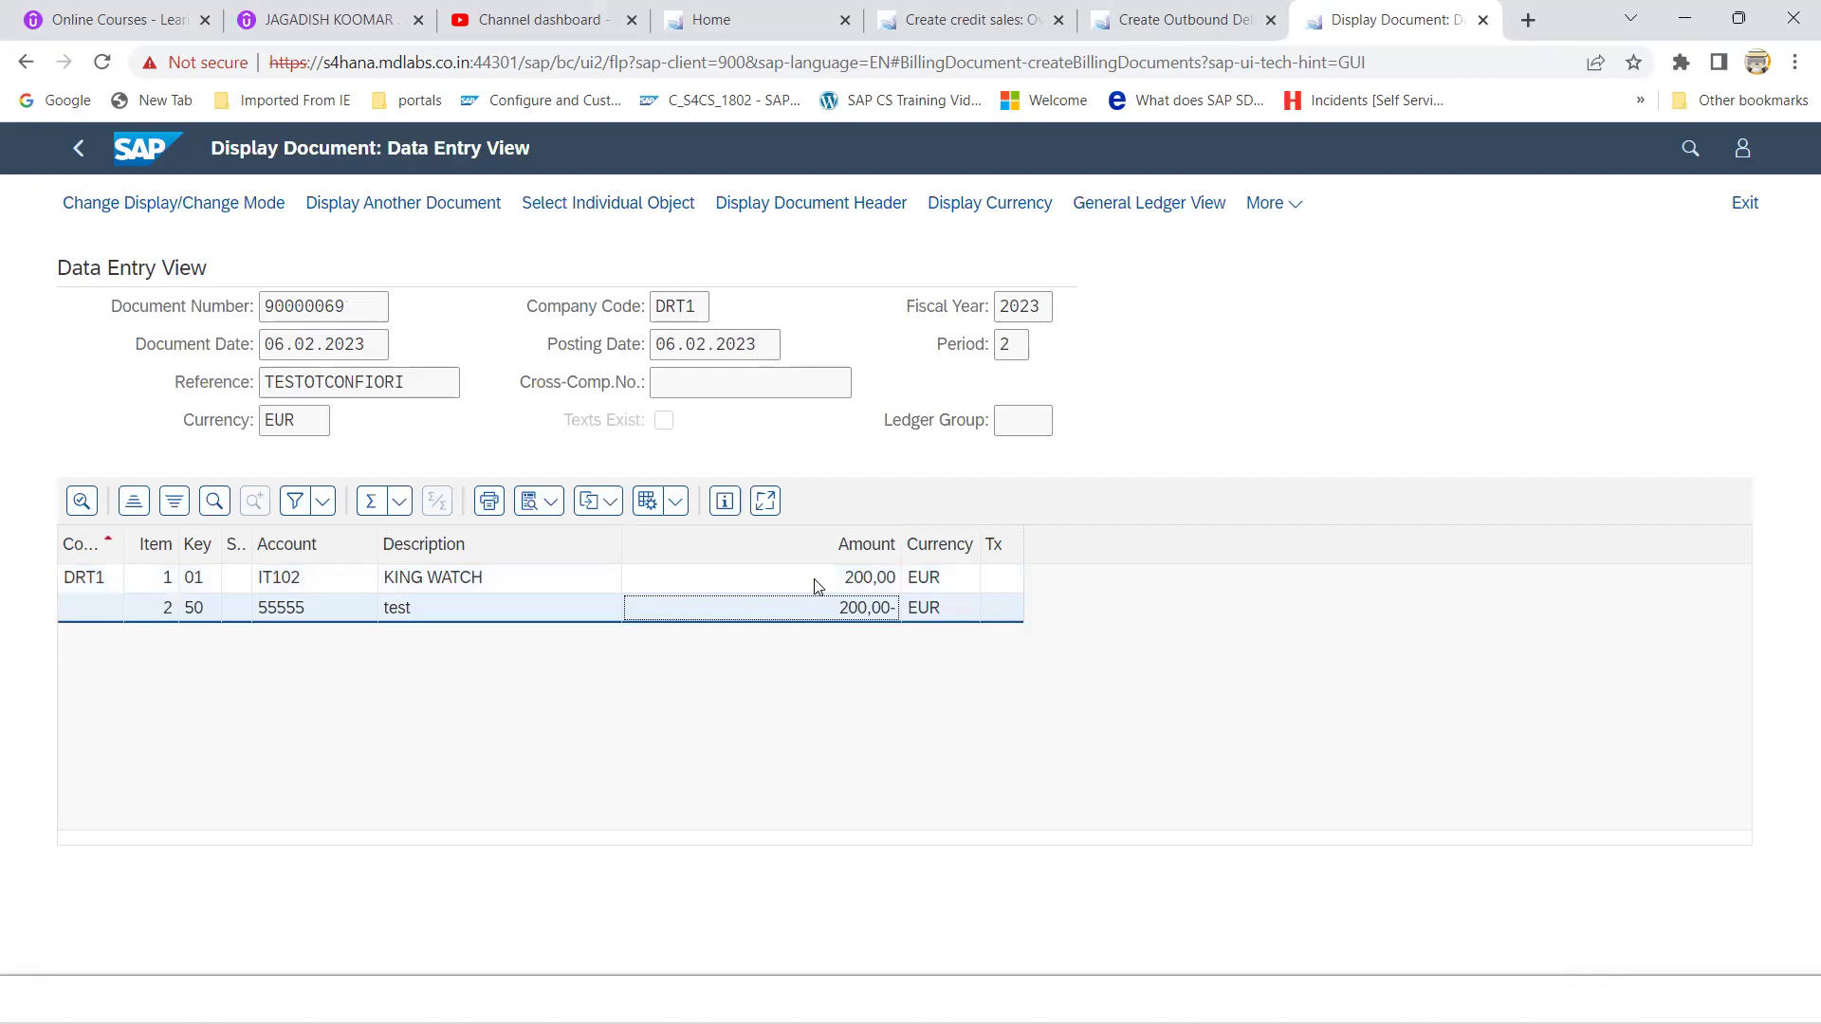
click(819, 580)
click(690, 612)
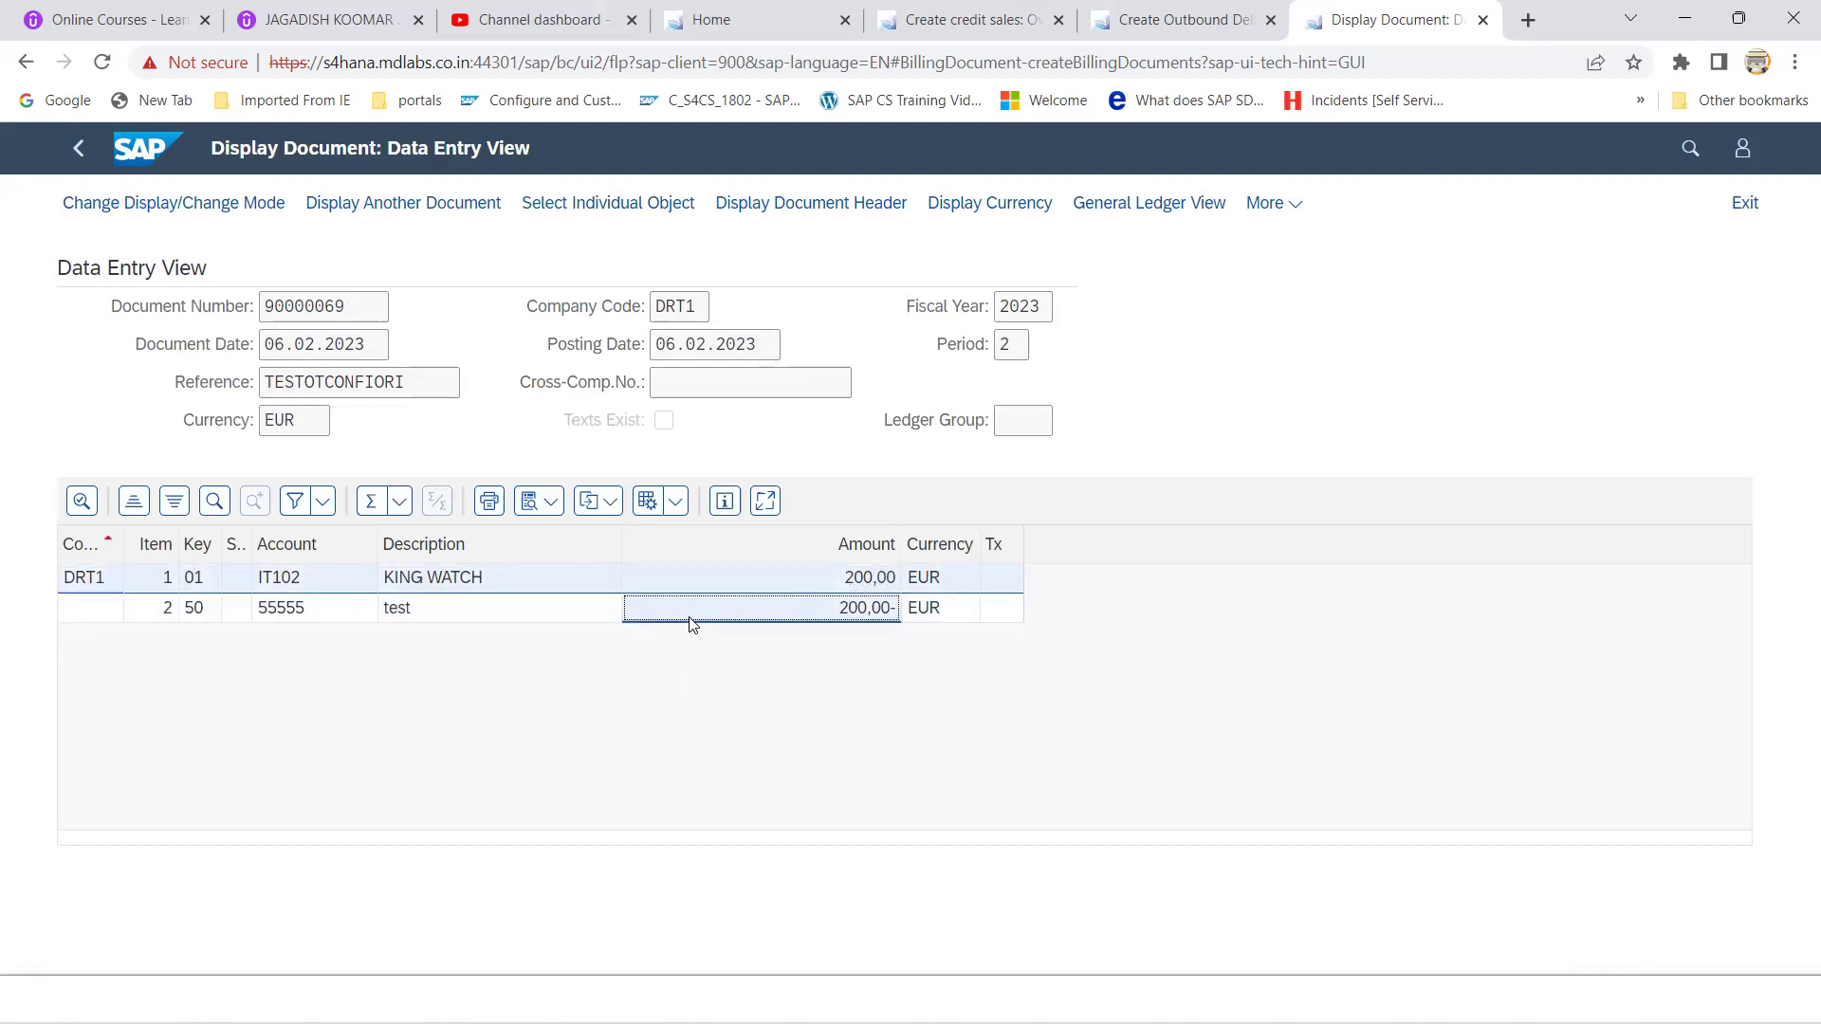
click(688, 582)
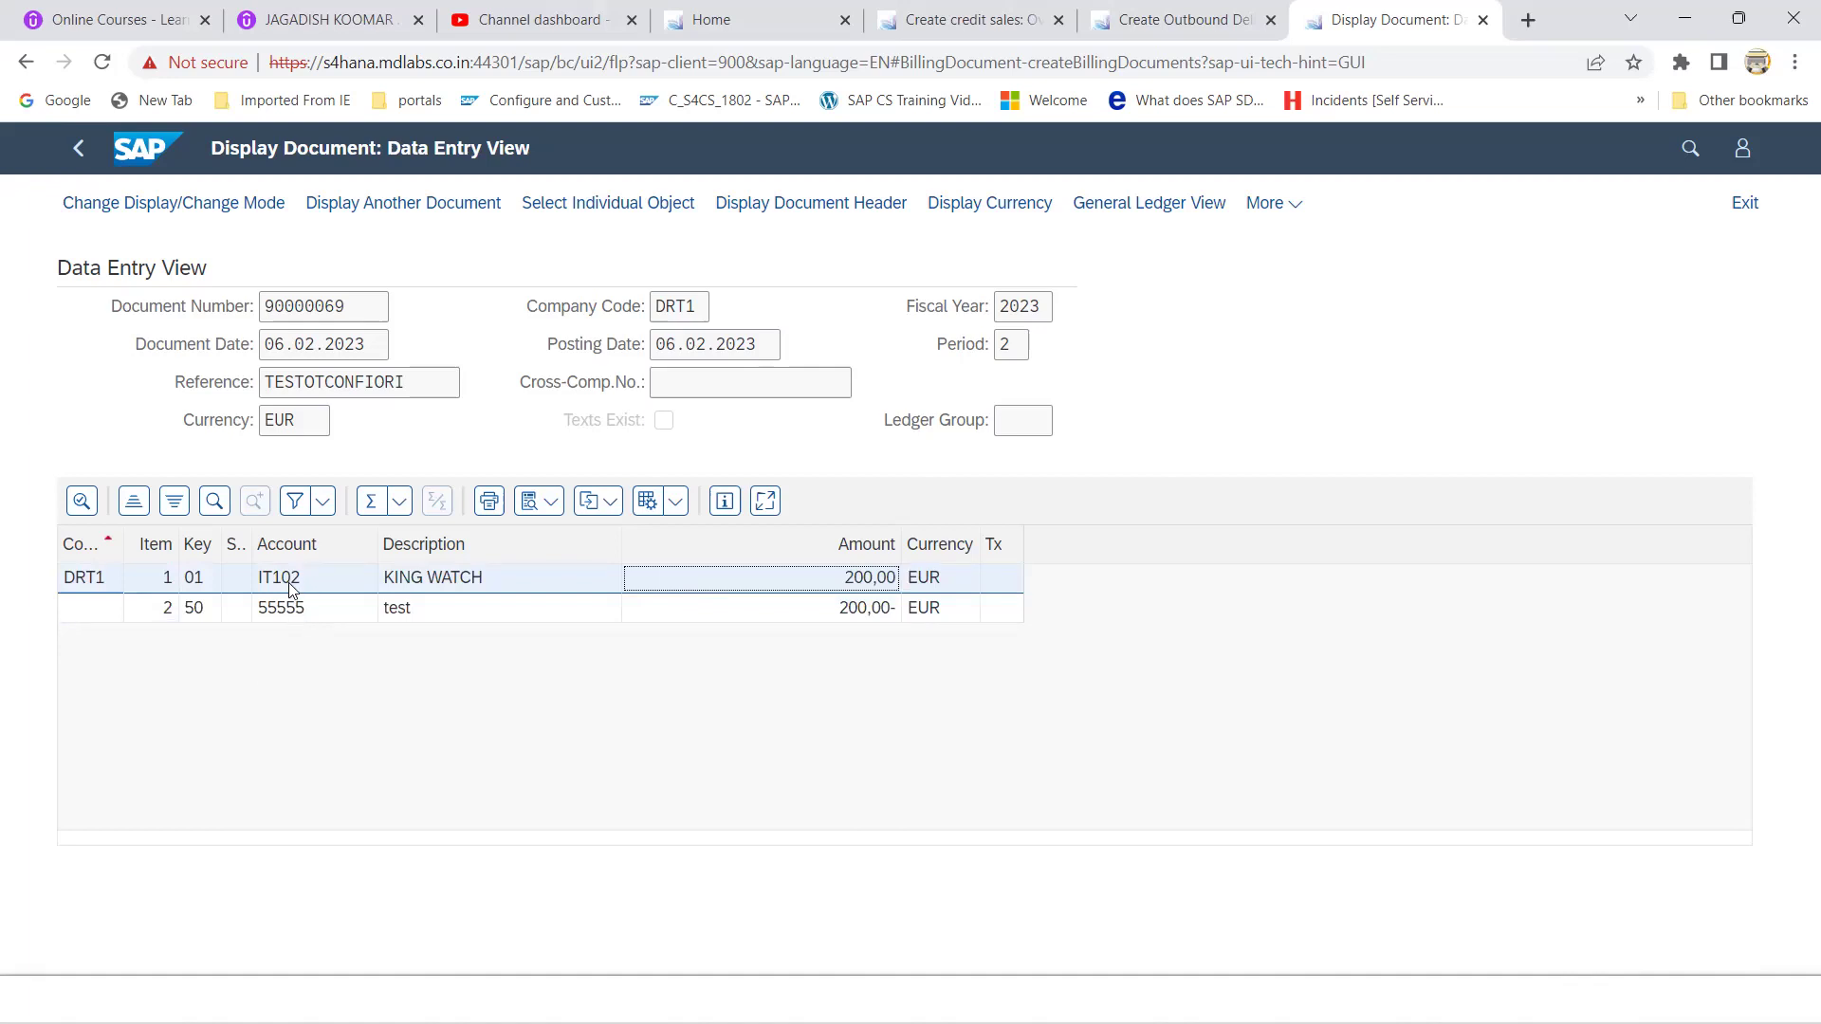
click(305, 614)
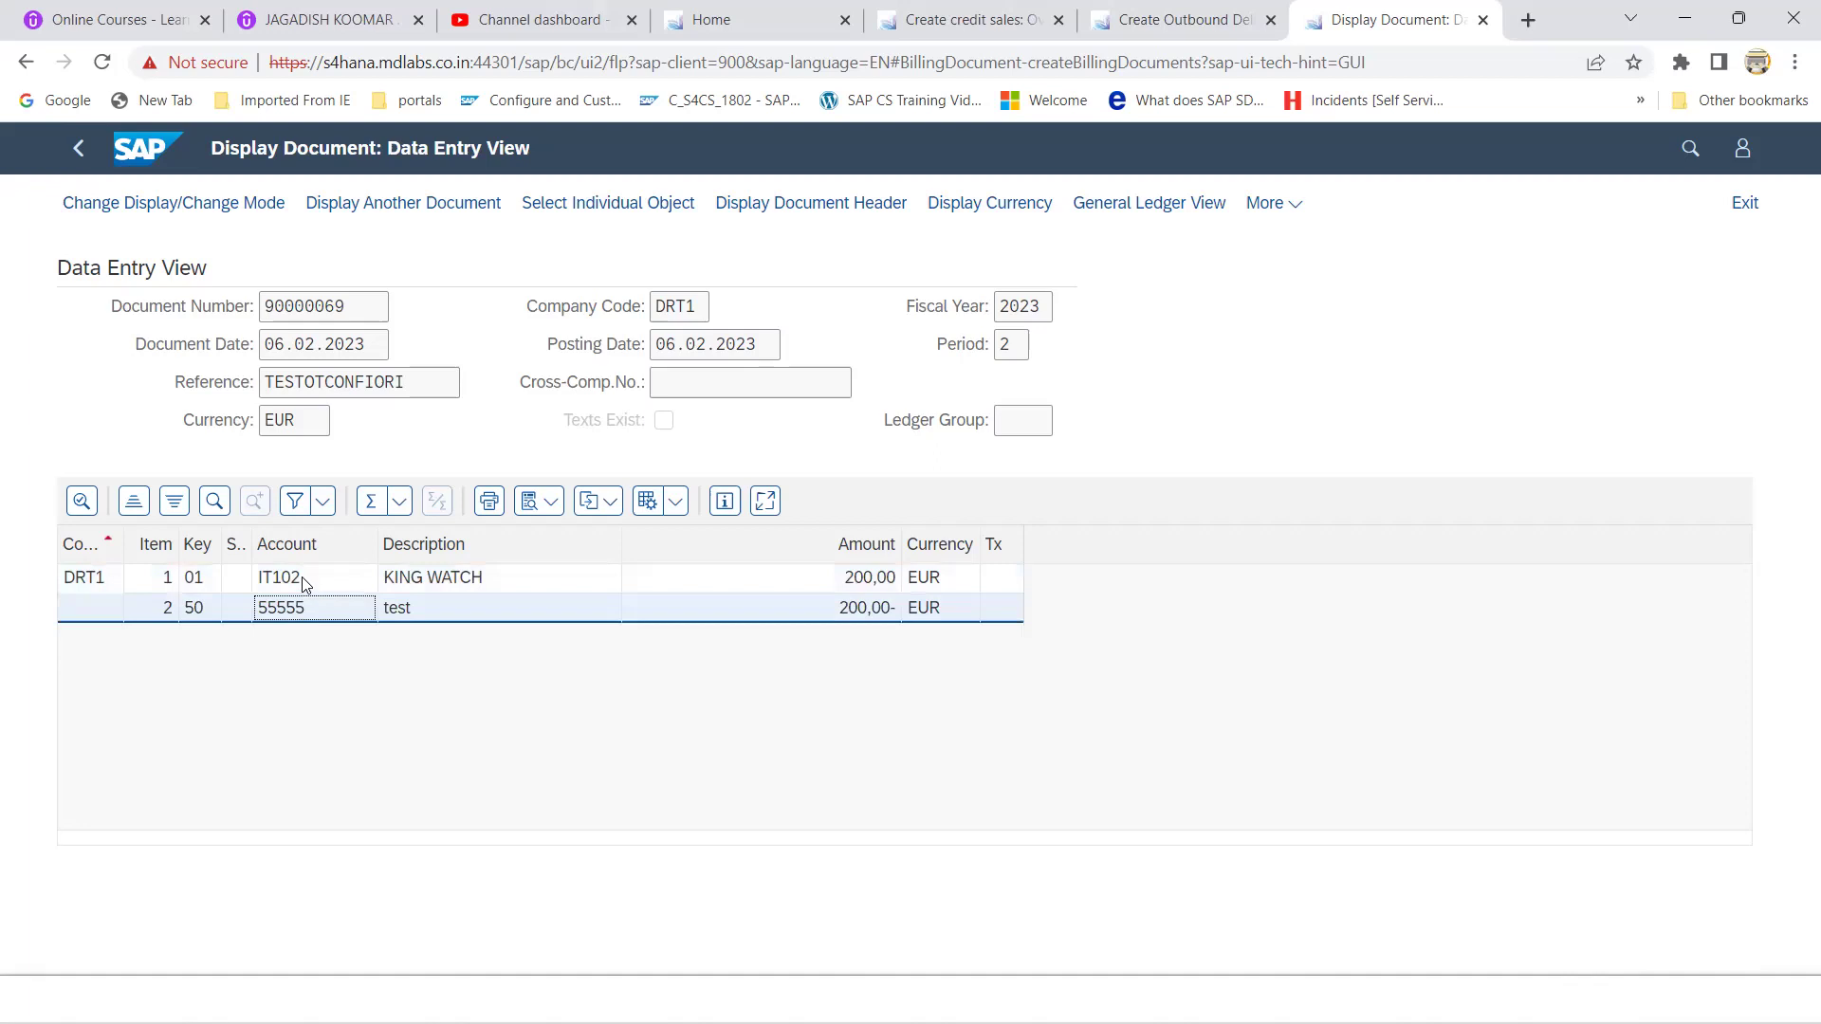
click(303, 580)
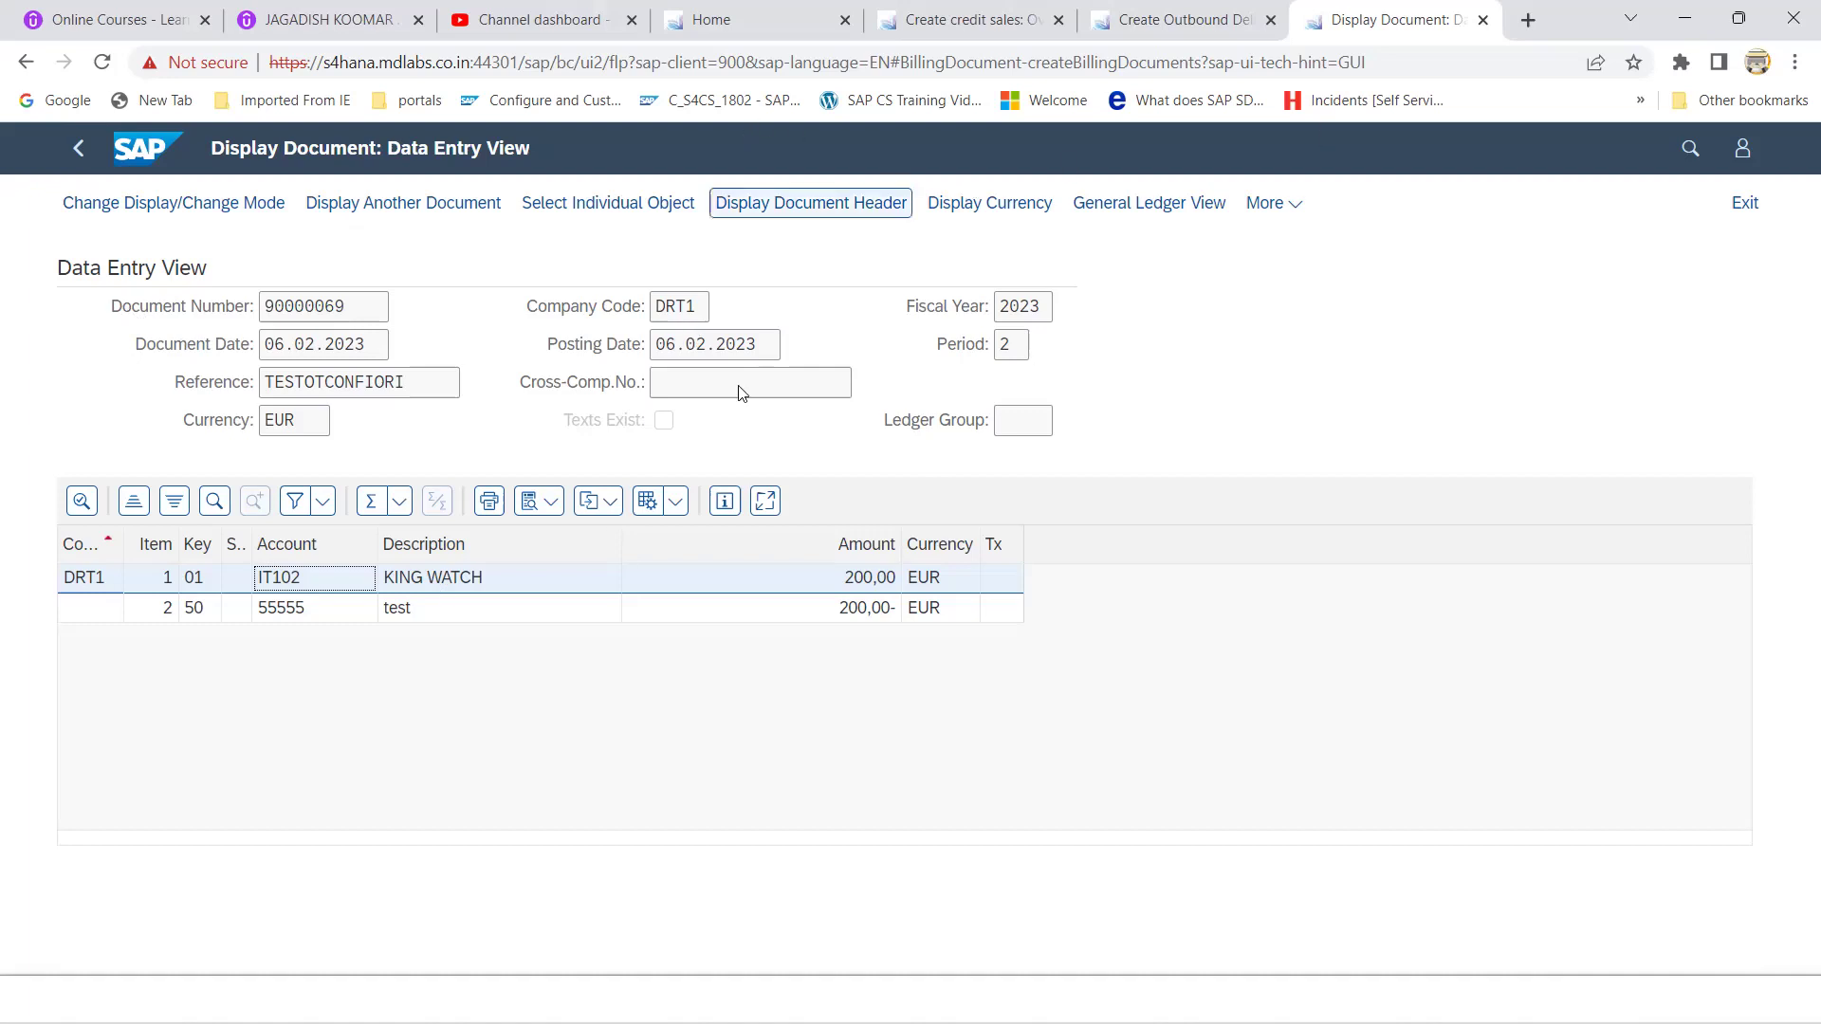
key(ctrl+2)
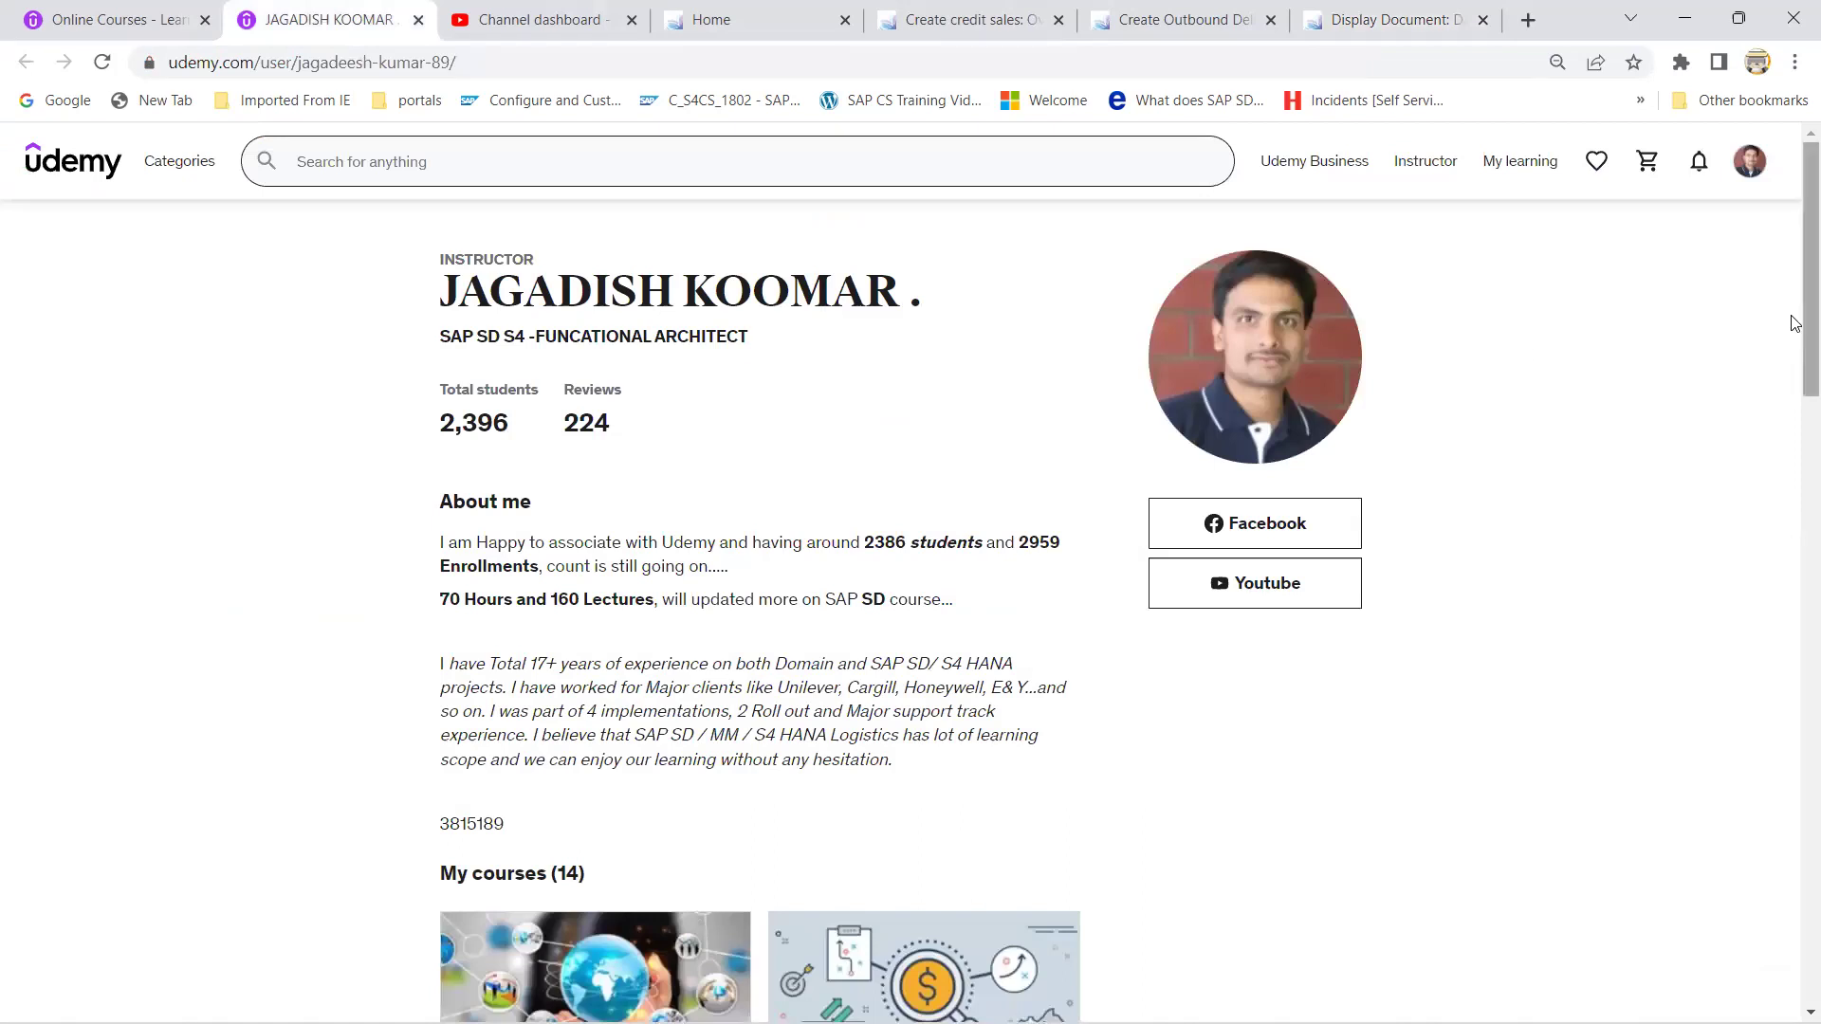
drag(1793, 317, 1794, 554)
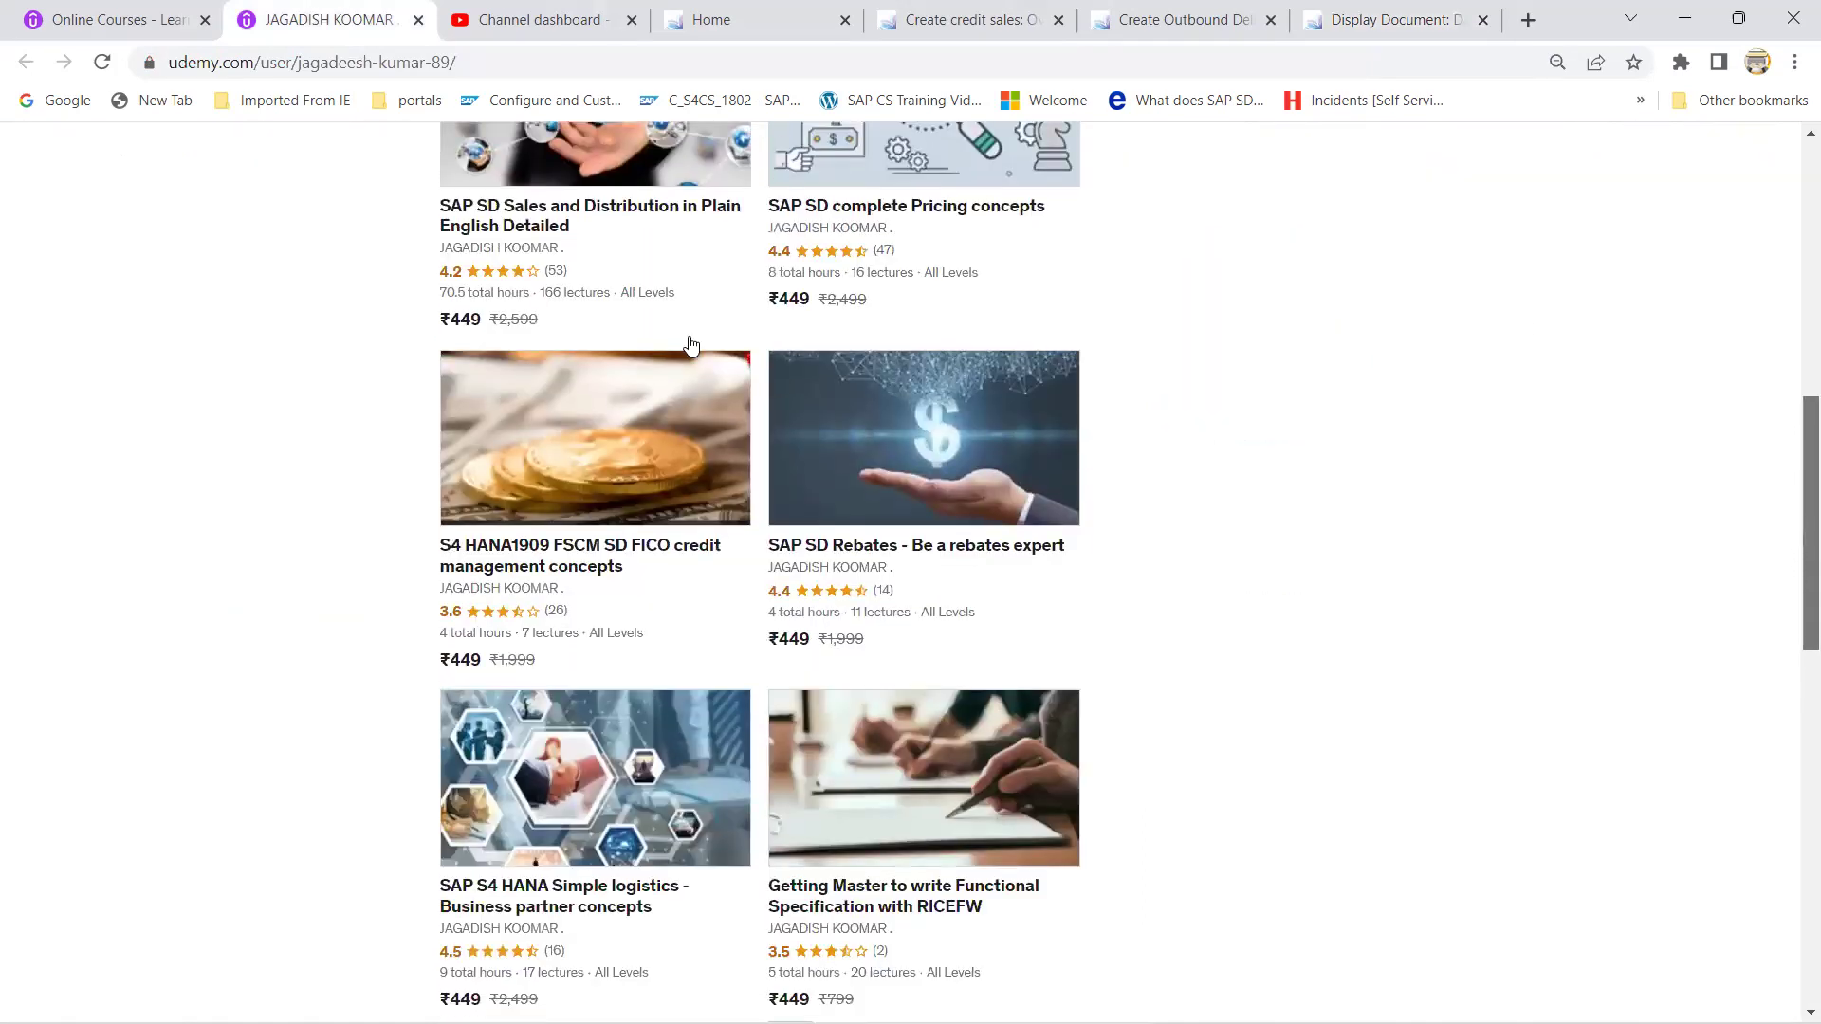
scroll(911, 297, up, 1)
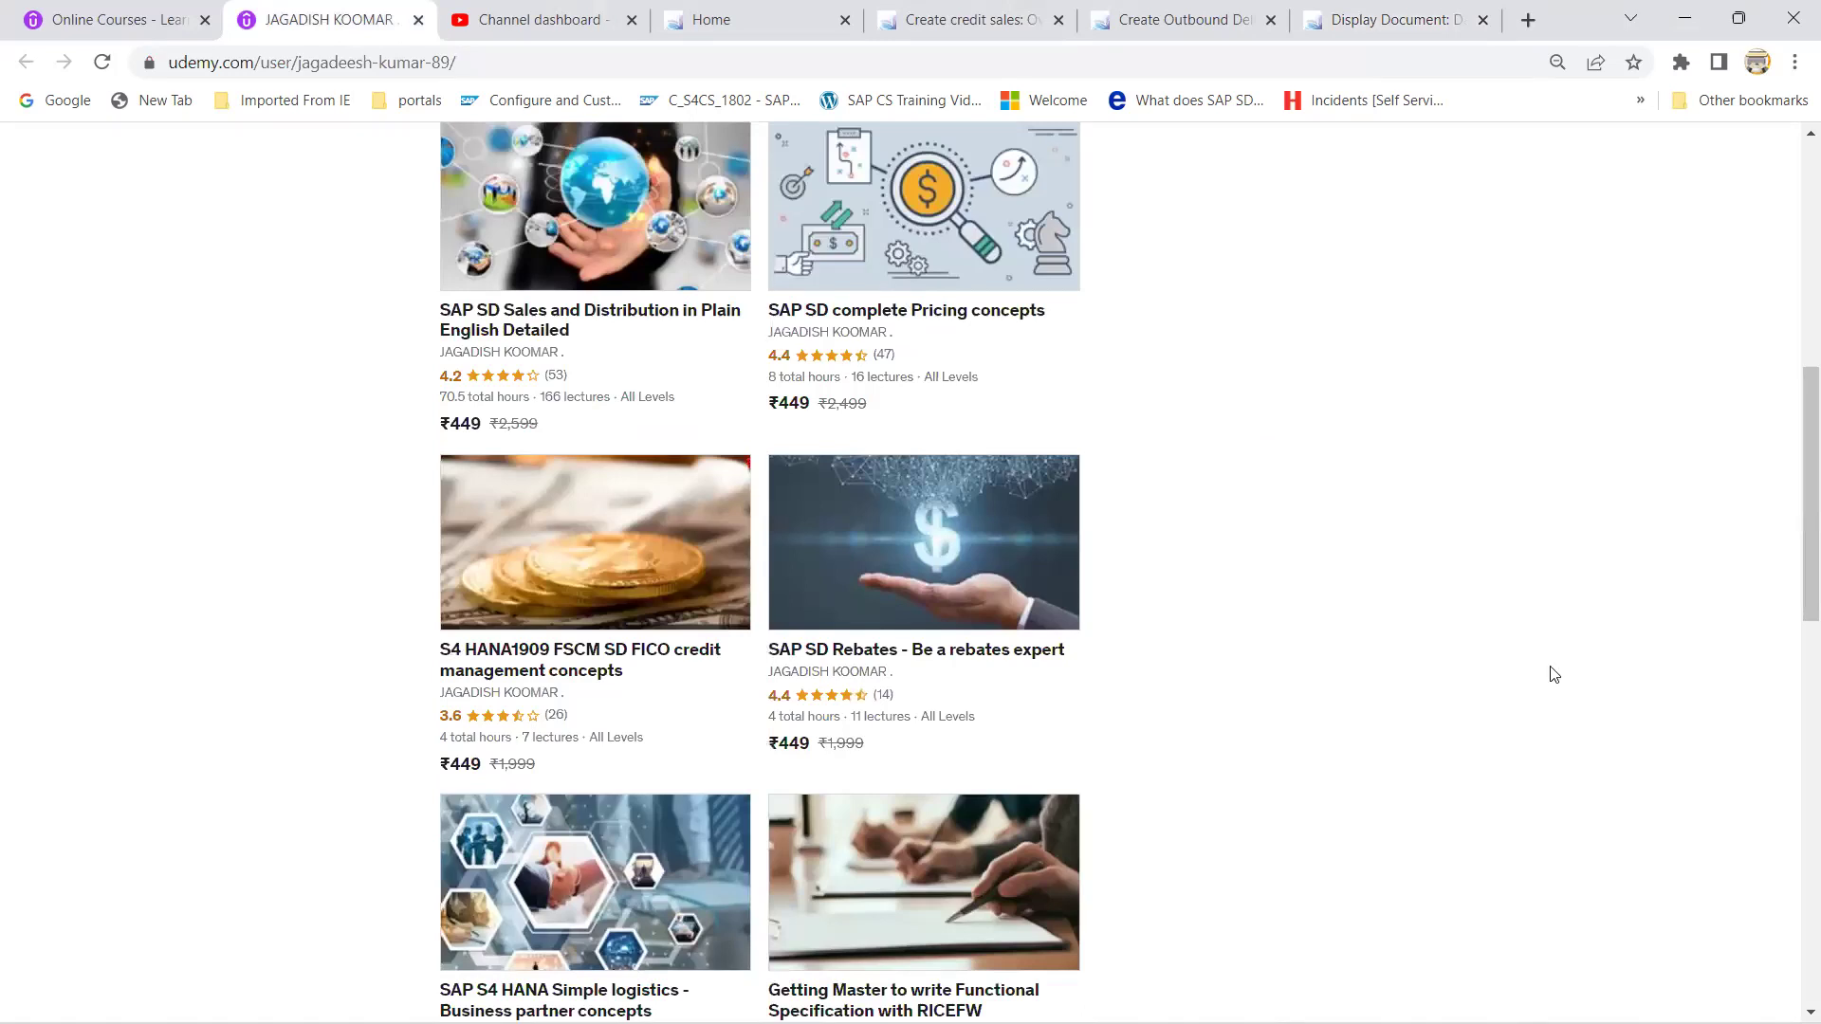
drag(1792, 562, 1792, 638)
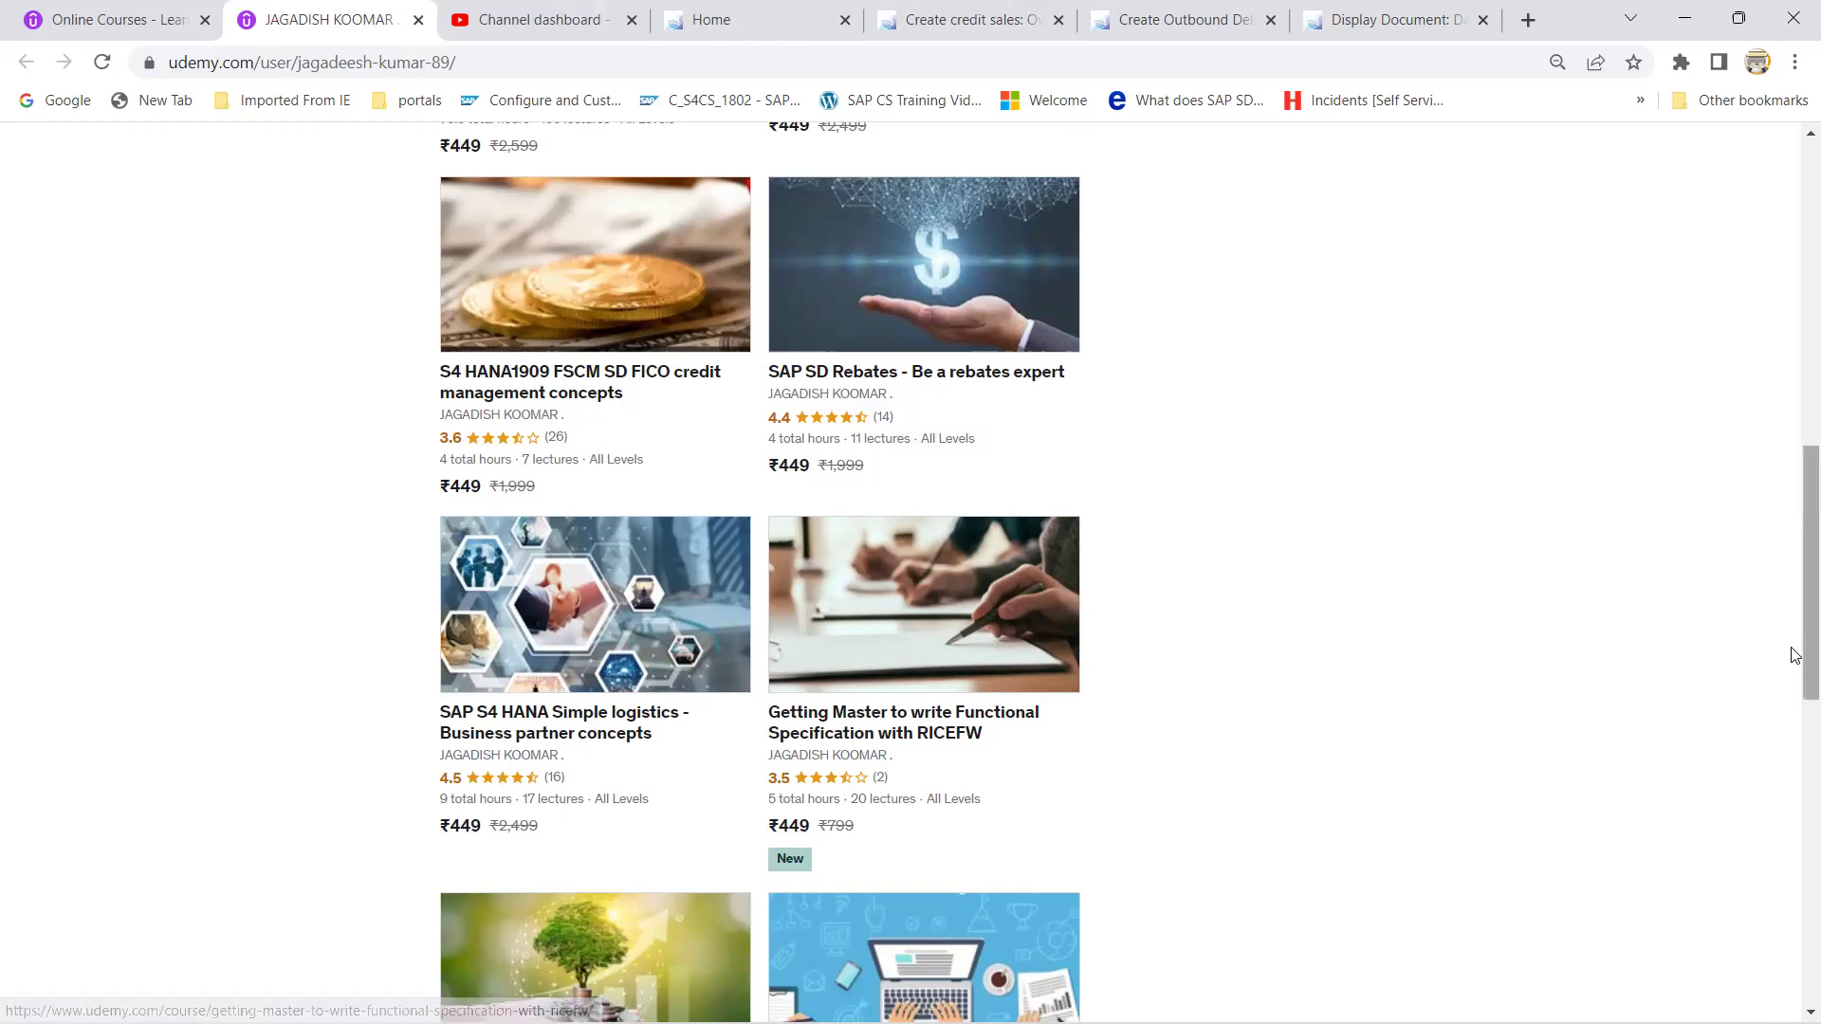
drag(1792, 651, 1791, 689)
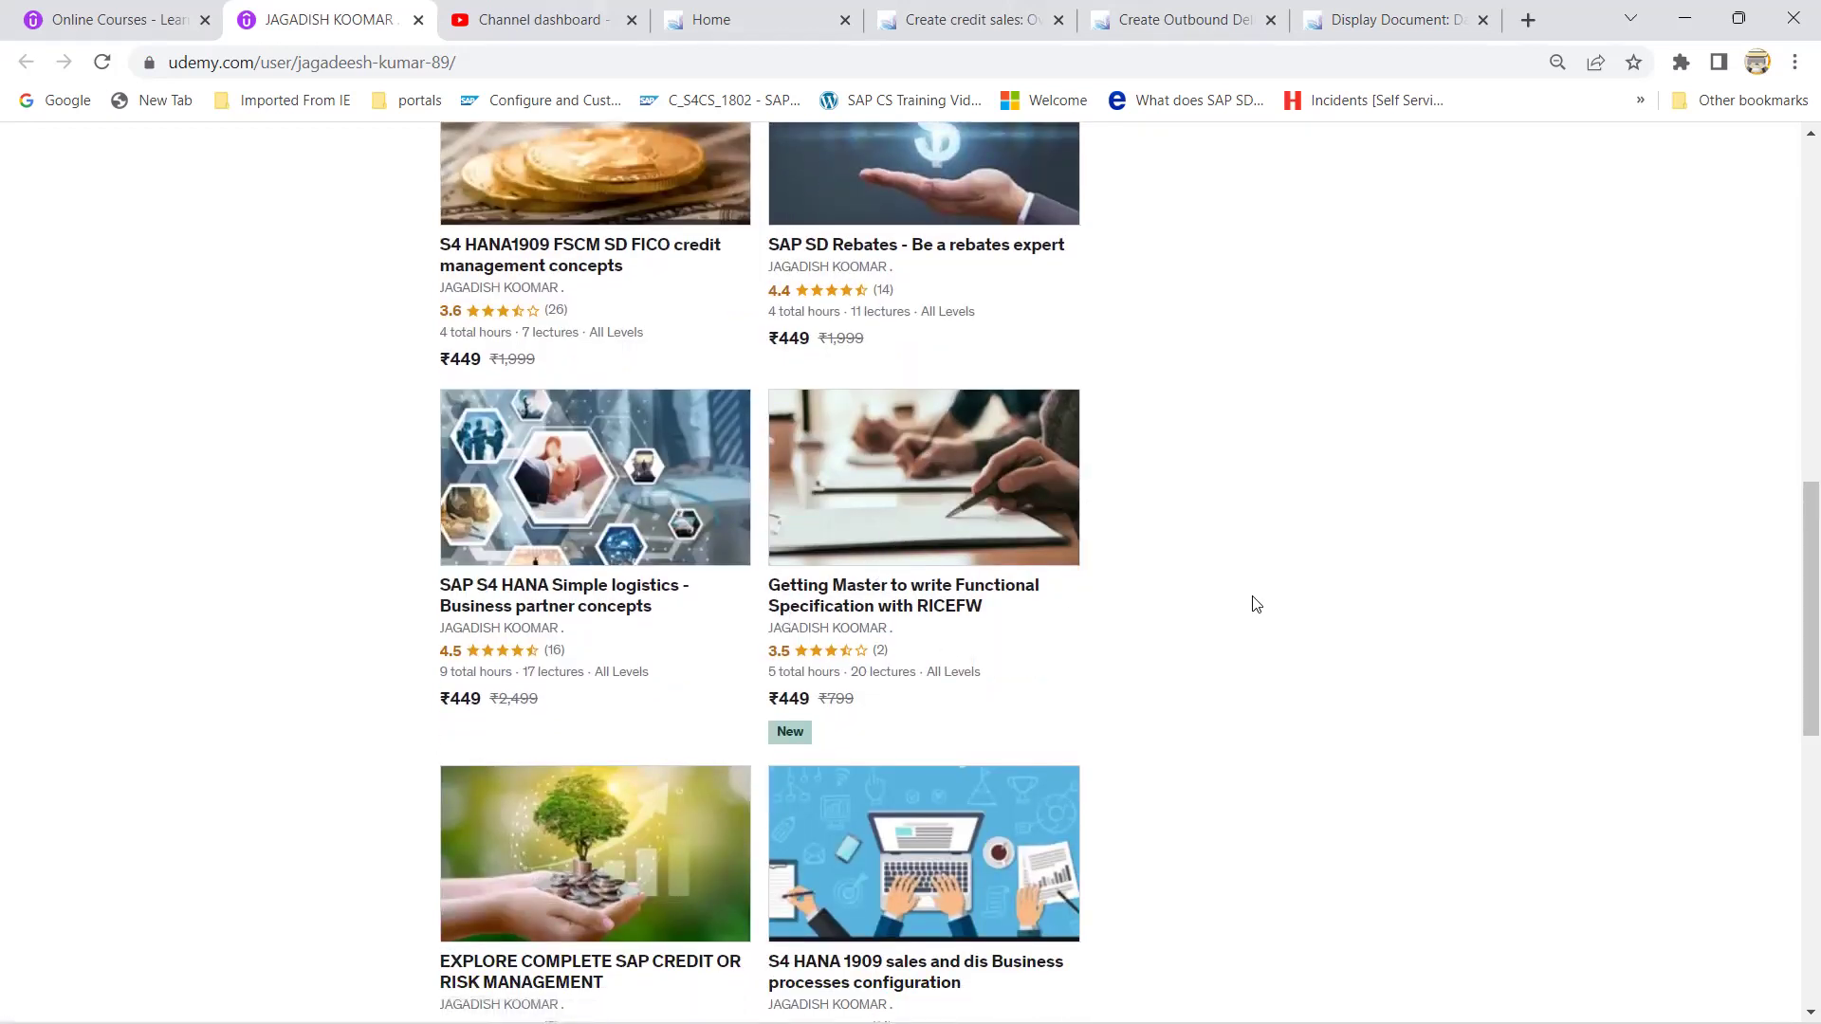
drag(1795, 588, 1795, 433)
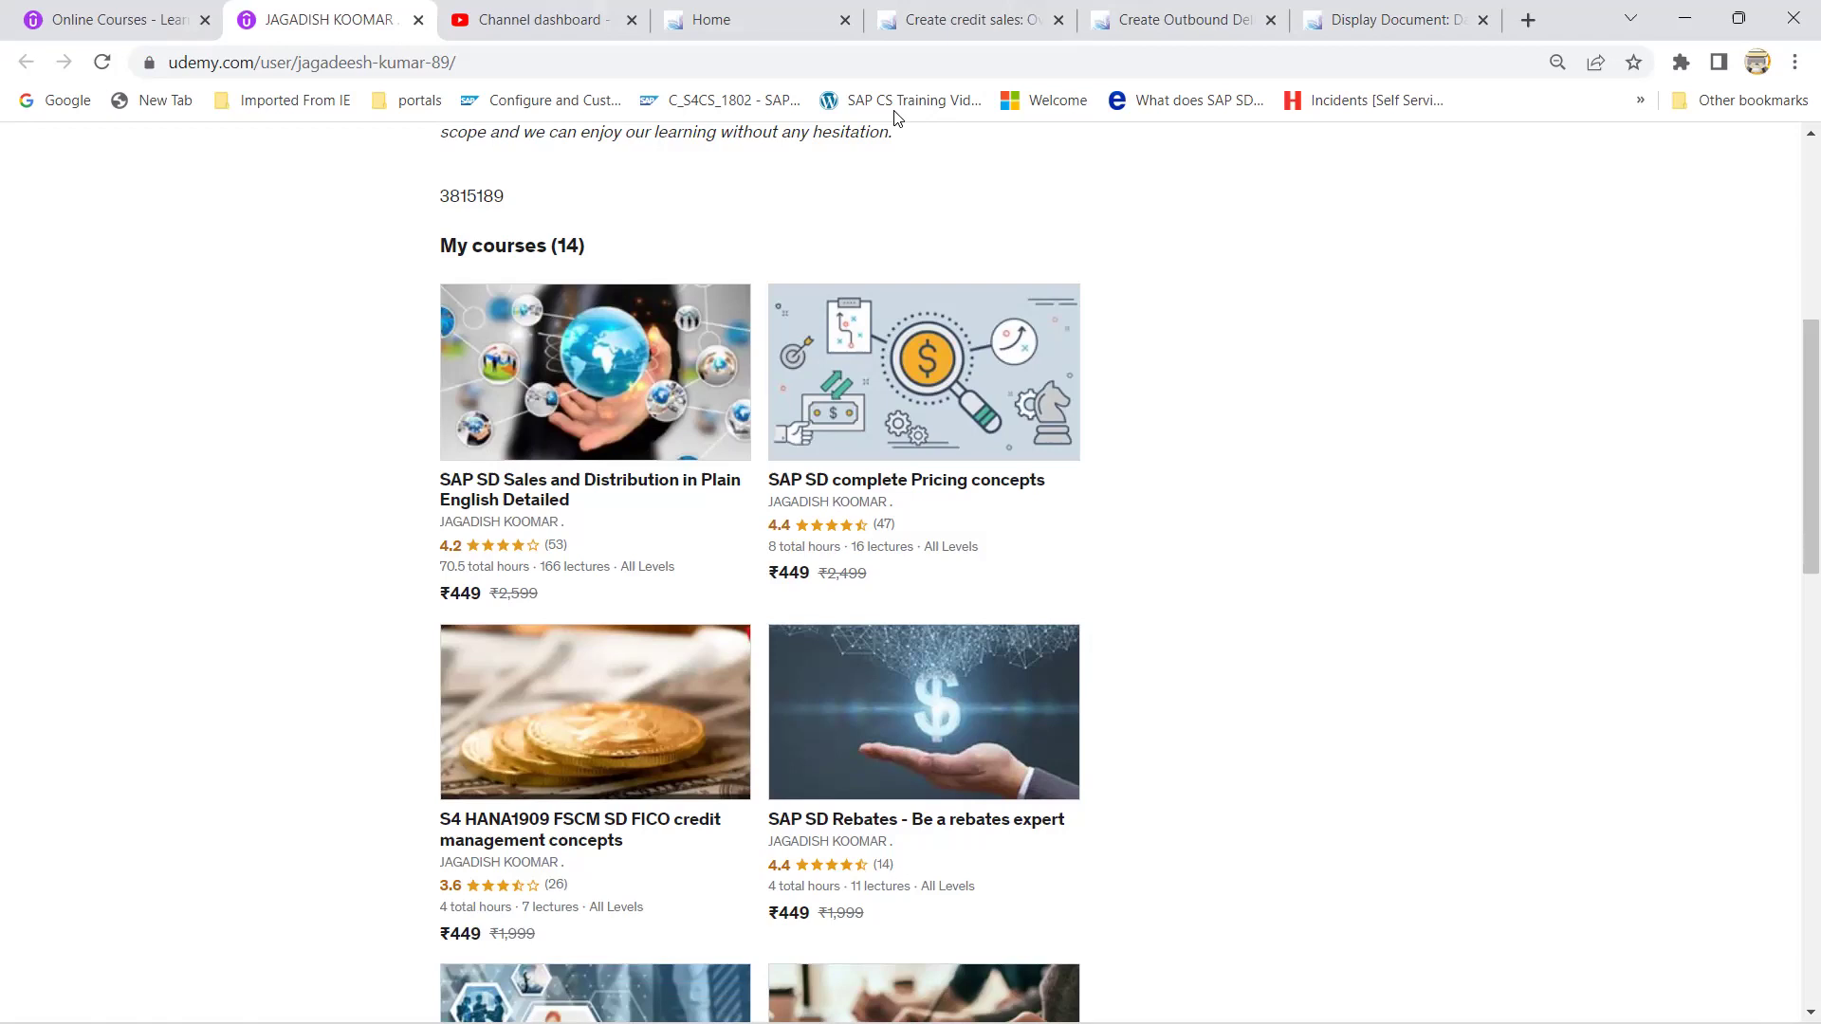
Step: Cycle the browser tabs back to the SAP Fiori Launchpad Home page
key(ctrl+6)
key(ctrl+shift+Tab)
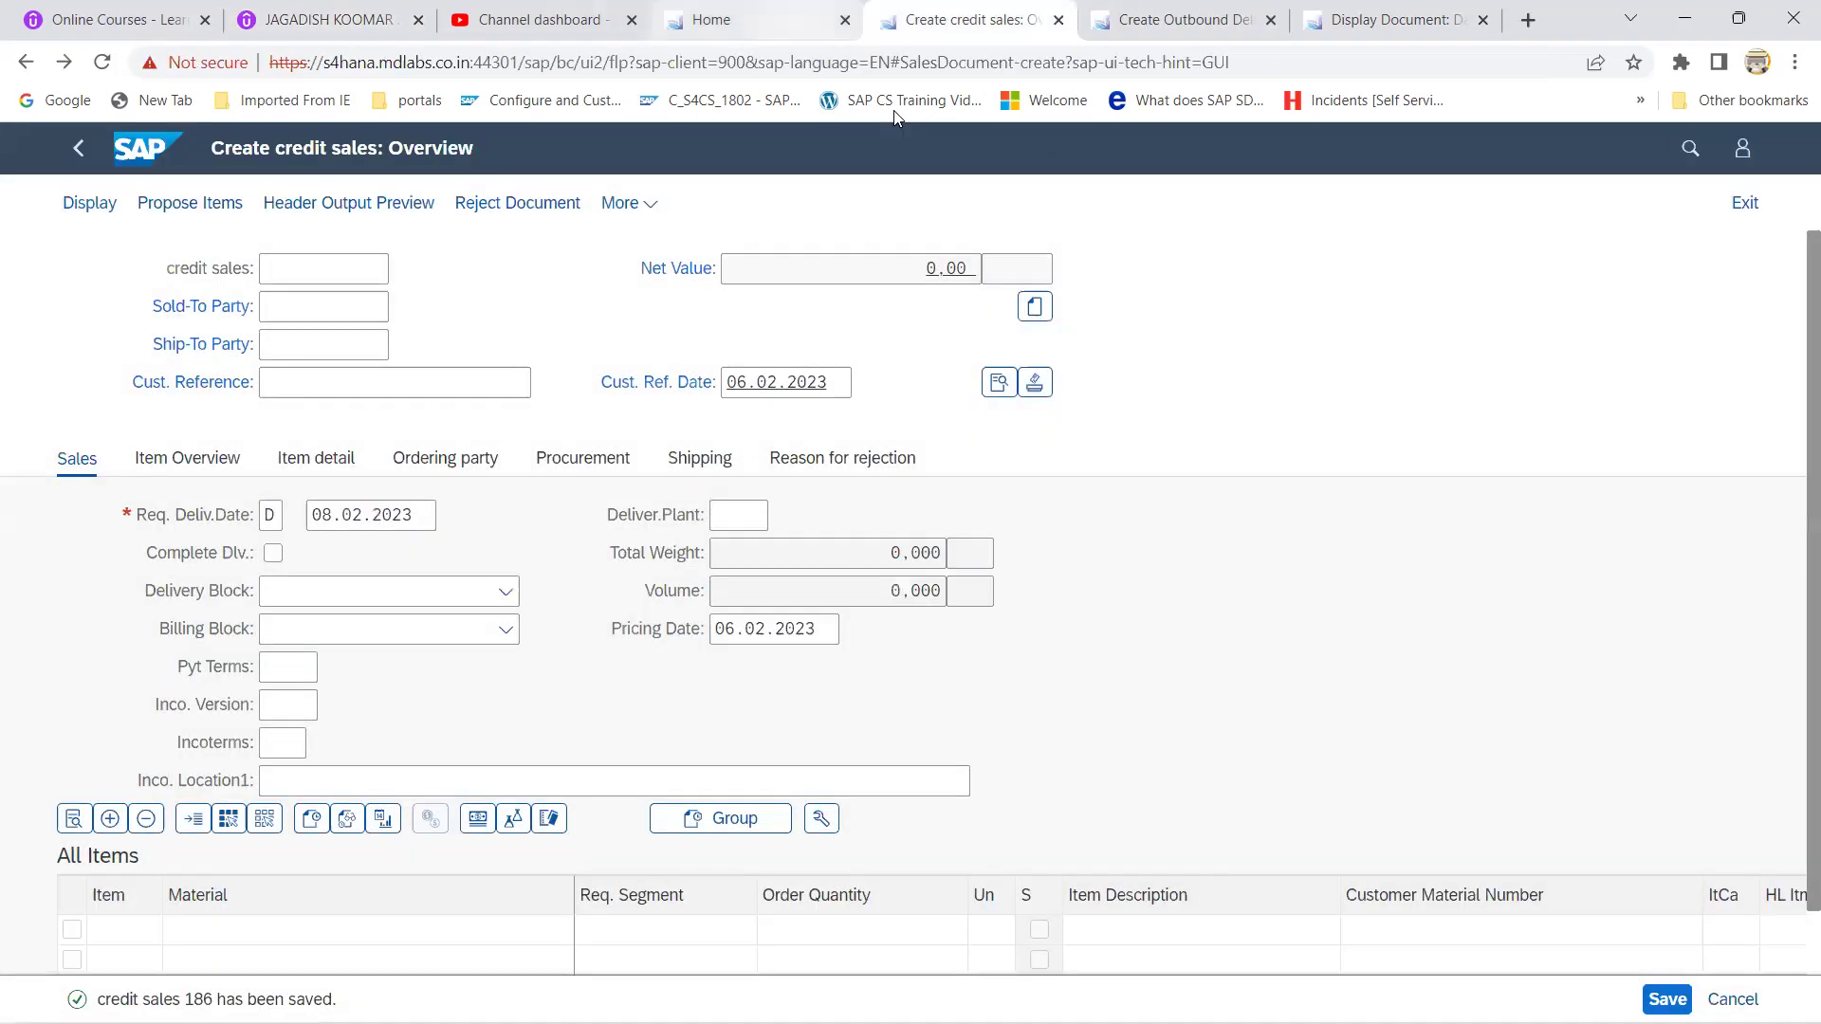
key(ctrl+shift+Tab)
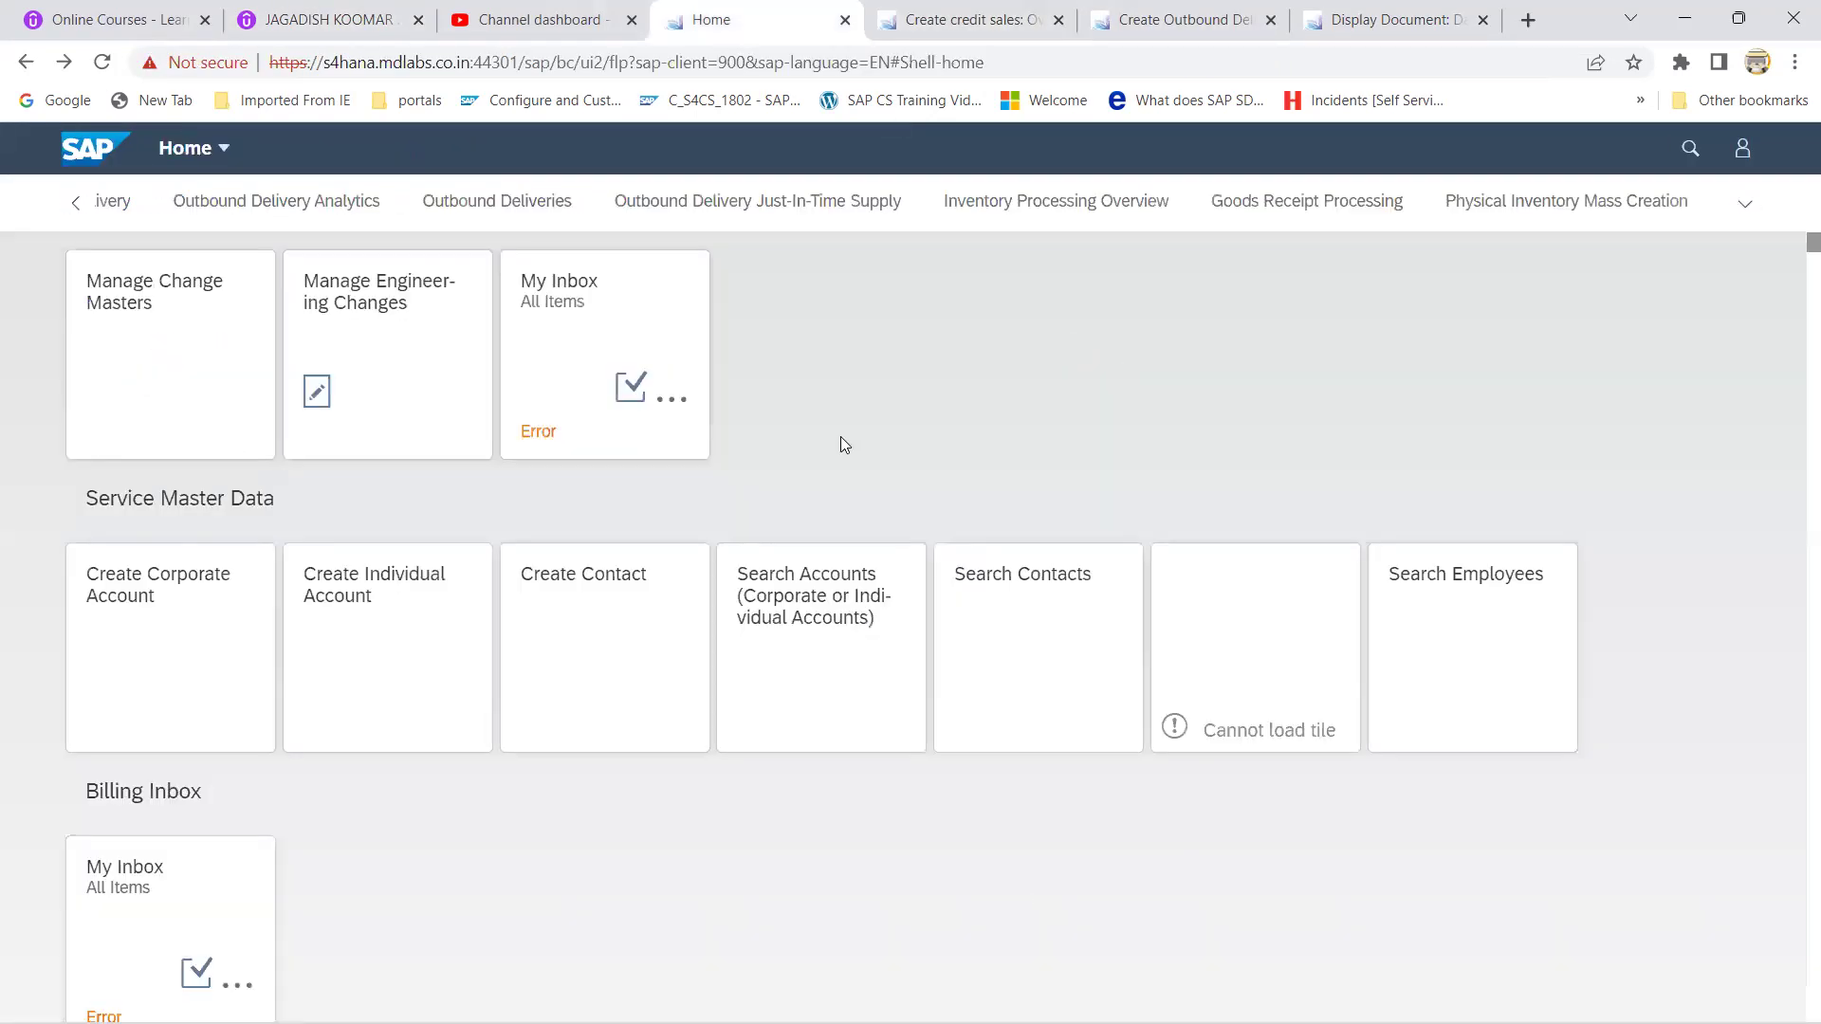